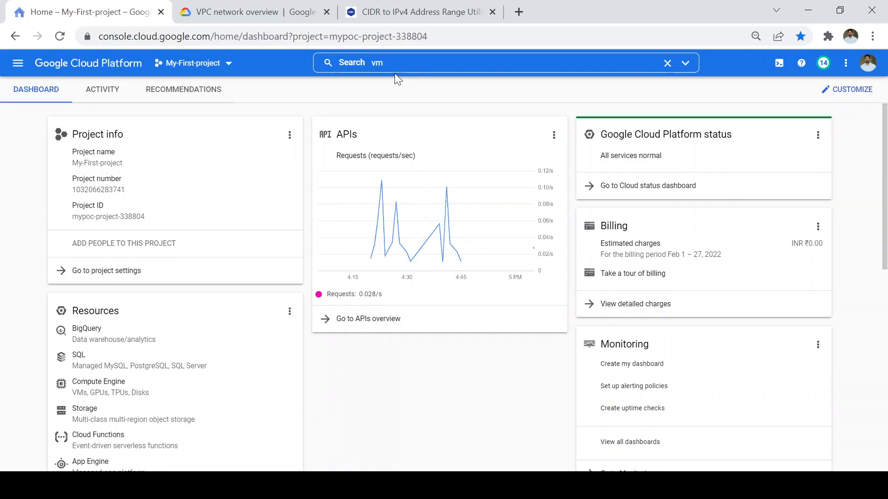
Open the VPC networks page of the project and start creating a new VPC network.
left_click(18, 68)
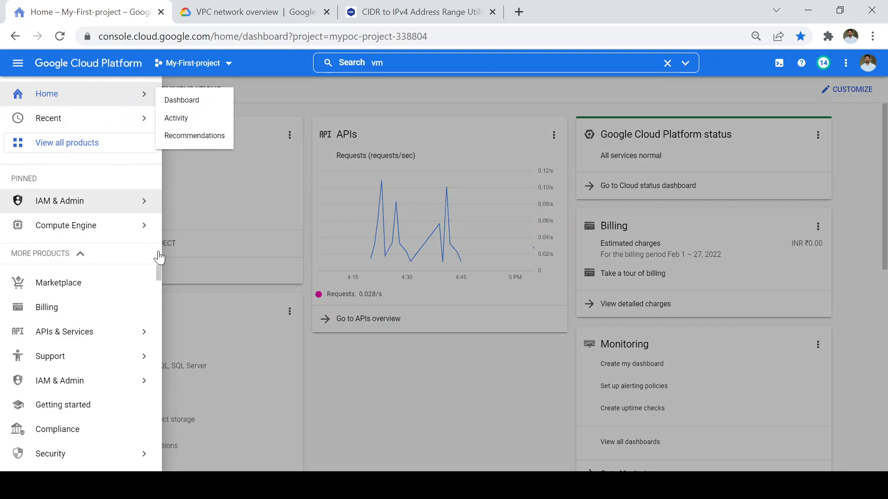
mouse_move(148, 226)
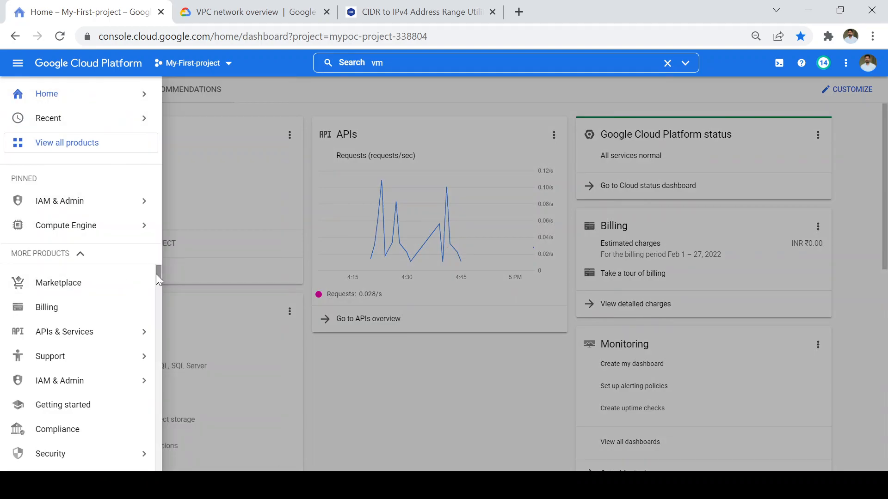
left_click_drag(157, 275, 158, 345)
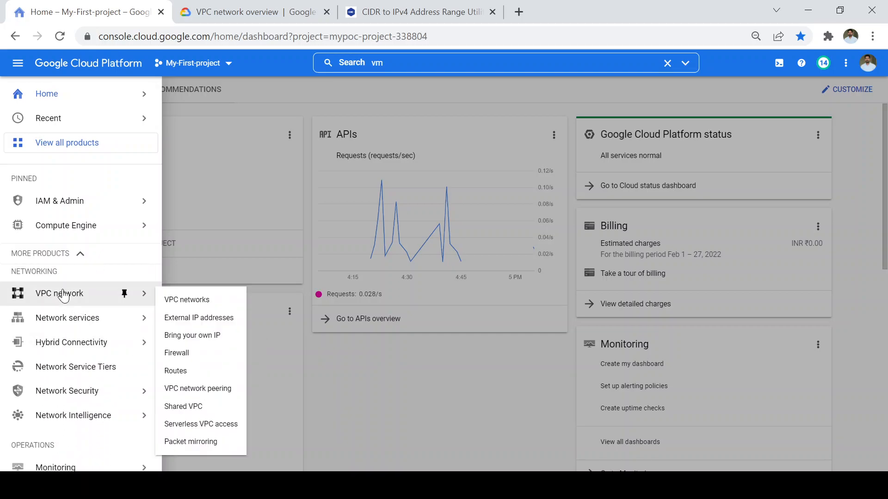
left_click(64, 297)
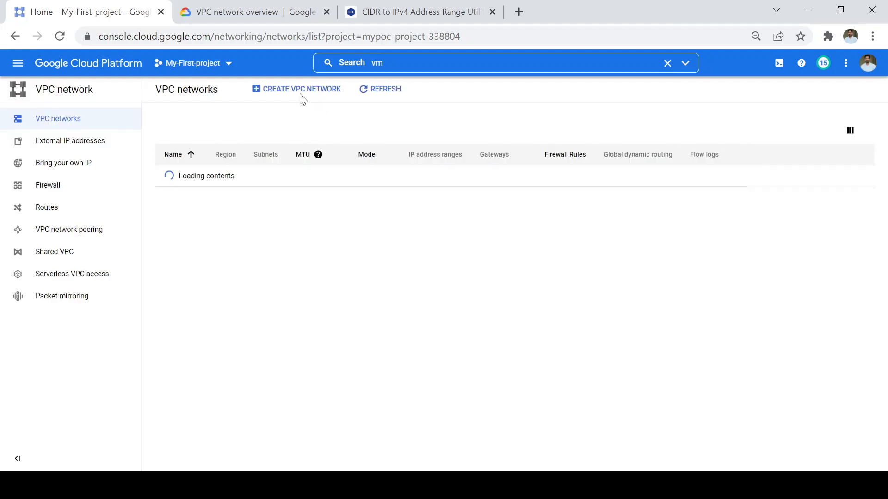
left_click(300, 90)
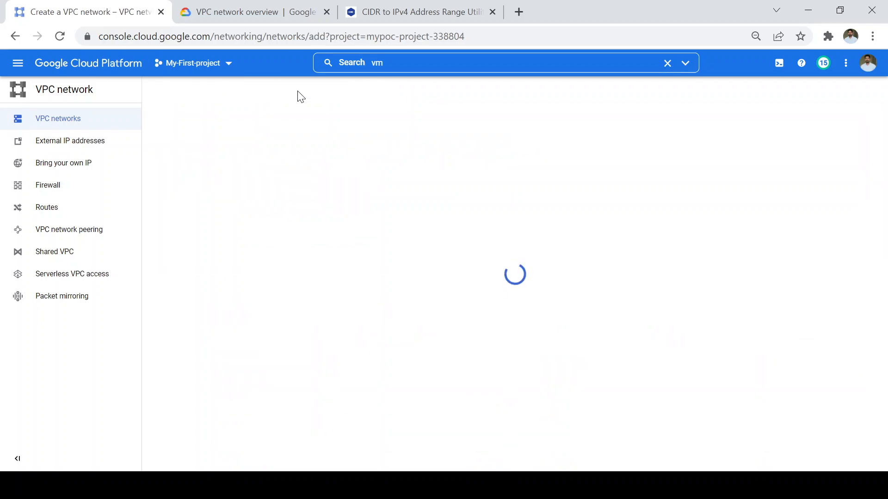
Name the new VPC network demo-vpc.
double_click(207, 135)
key("BackSpace")
type("demo")
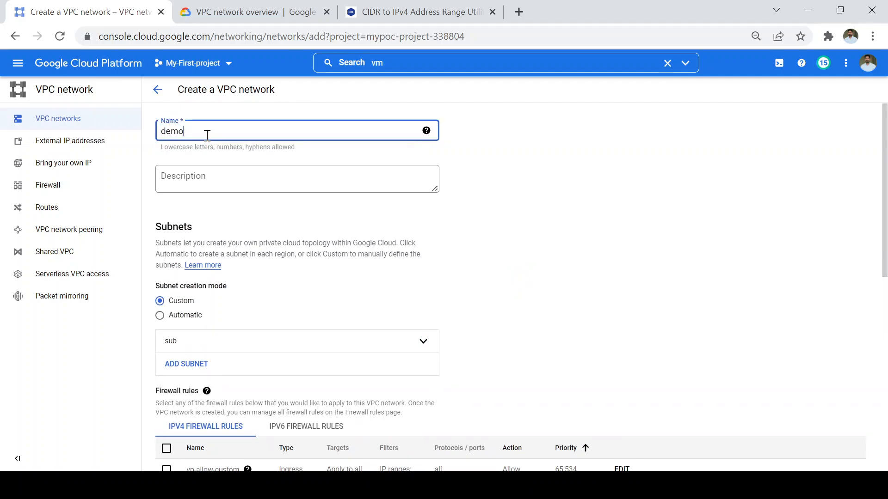
type("0-vpc")
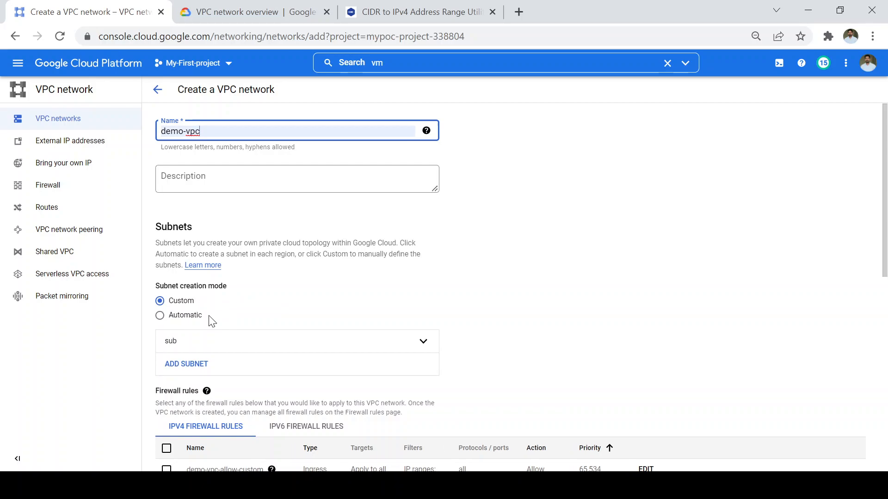
Try the Automatic subnet creation mode to see its regional IP ranges, and switch back to Custom.
left_click(160, 317)
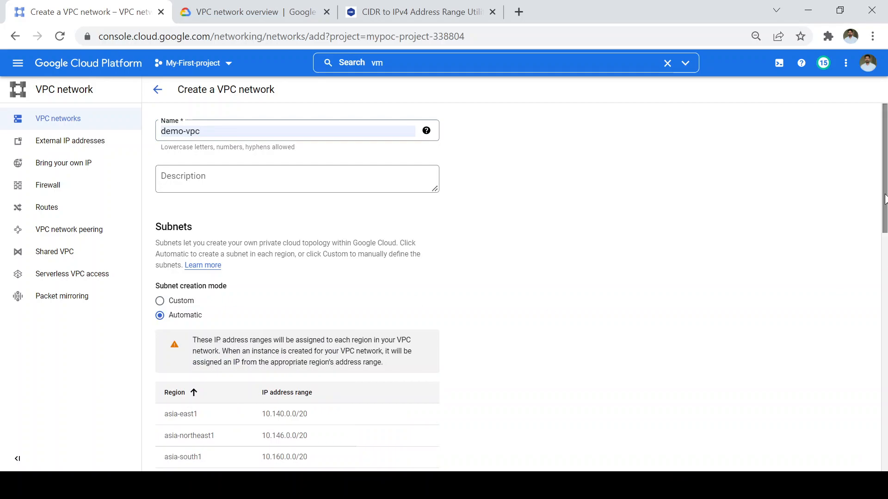
mouse_move(886, 199)
left_mouse_down()
mouse_move(886, 280)
mouse_move(876, 212)
left_mouse_up()
left_click(160, 248)
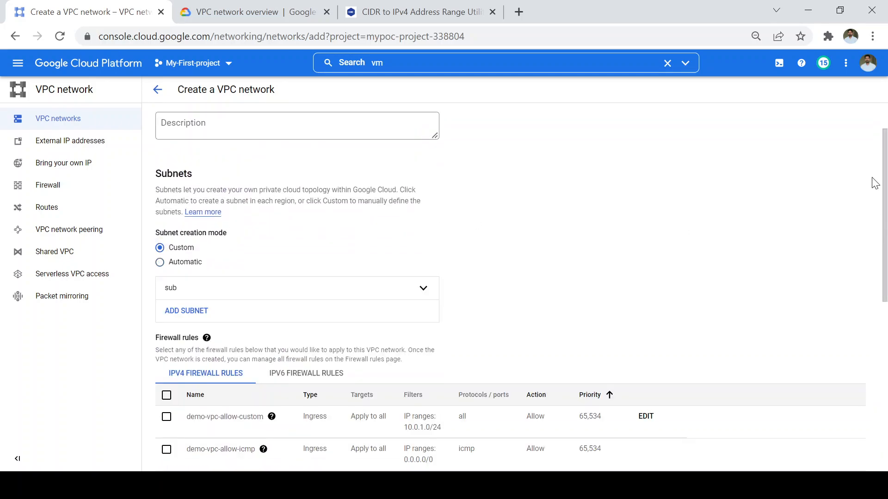
Expand the network's first subnet for editing and name it subnet-asia.
left_click_drag(884, 194, 885, 250)
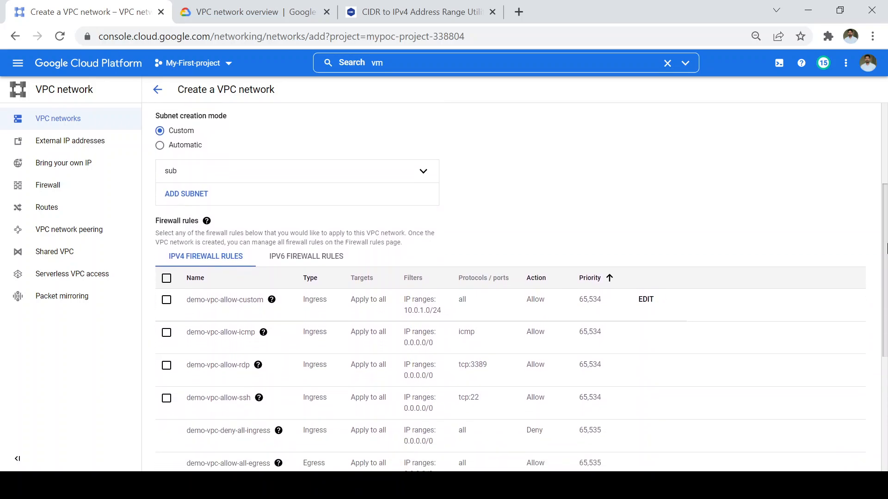
left_click(190, 178)
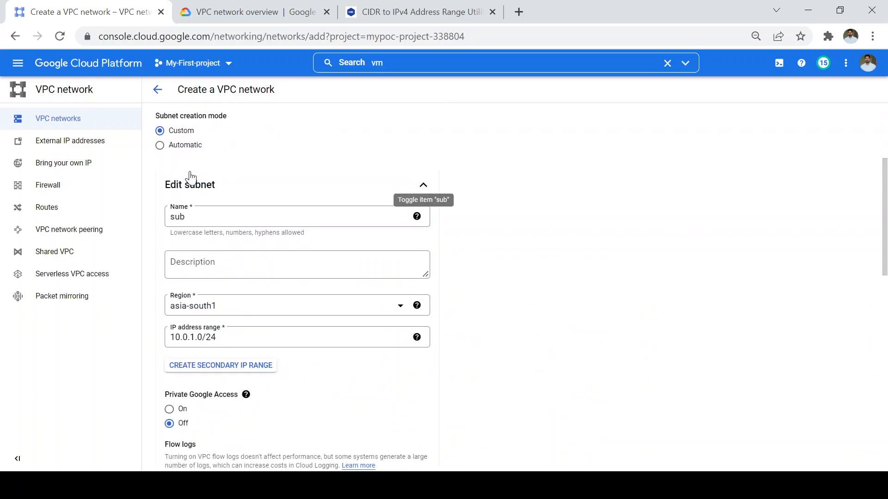
double_click(203, 216)
key("BackSpace")
type("su")
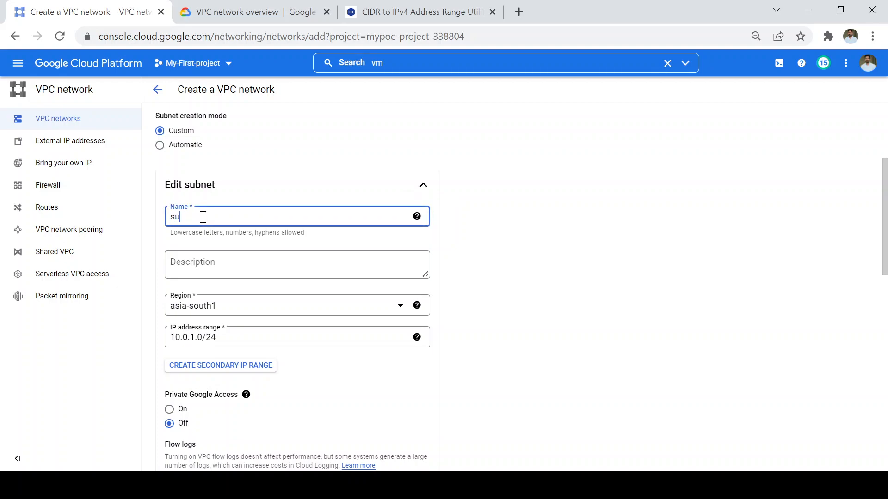
type("bnet-asia")
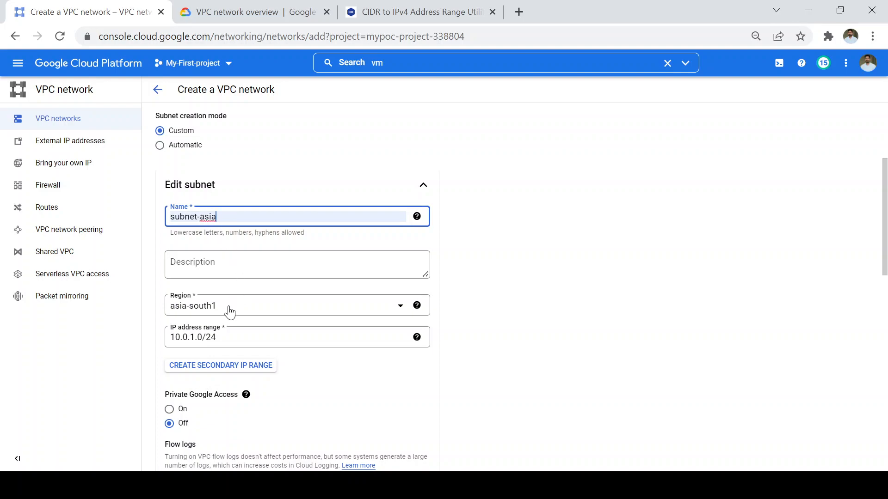
Consult the private IP address ranges in the VPC documentation and set the subnet's IP address range to 10.0.0.0/24.
triple_click(227, 342)
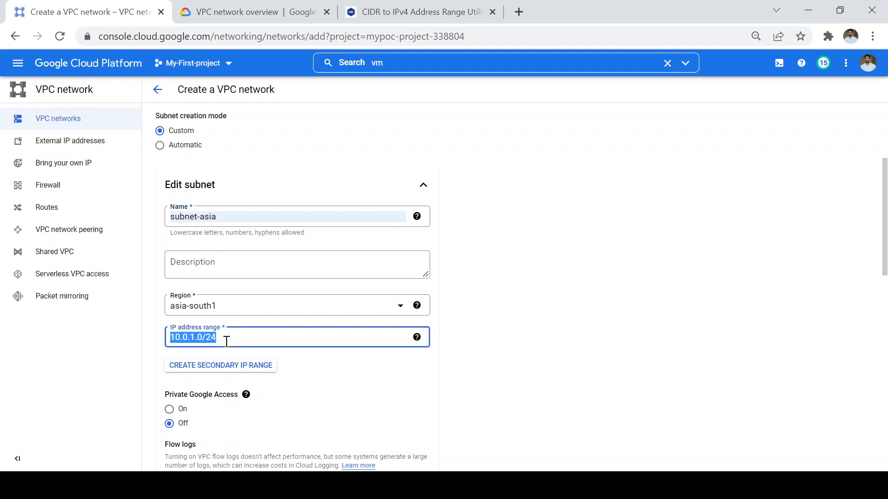
key("BackSpace")
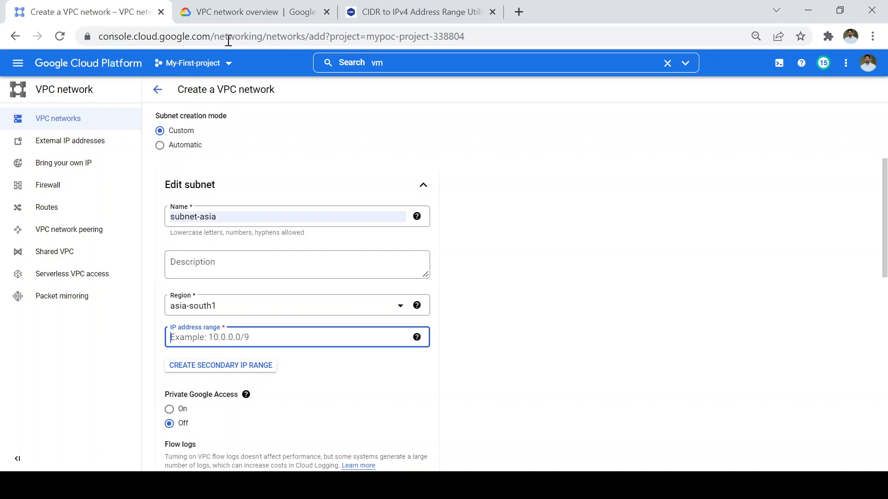
left_click(218, 9)
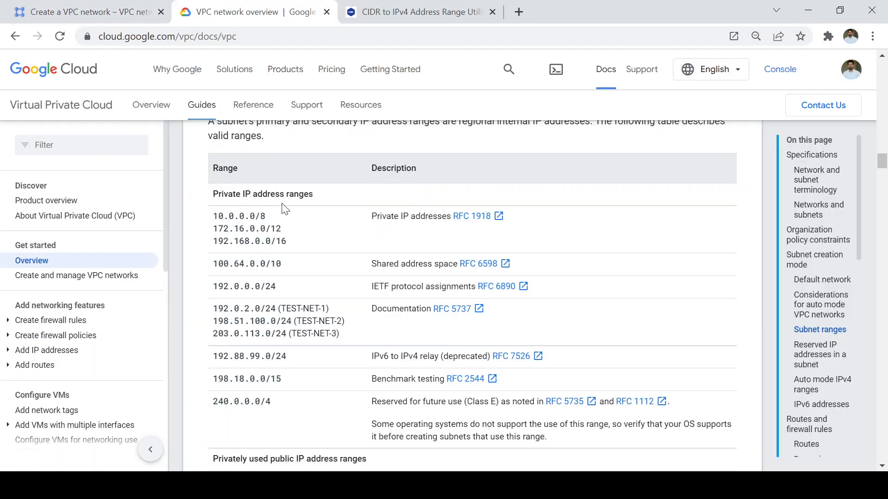
left_click_drag(317, 249, 217, 218)
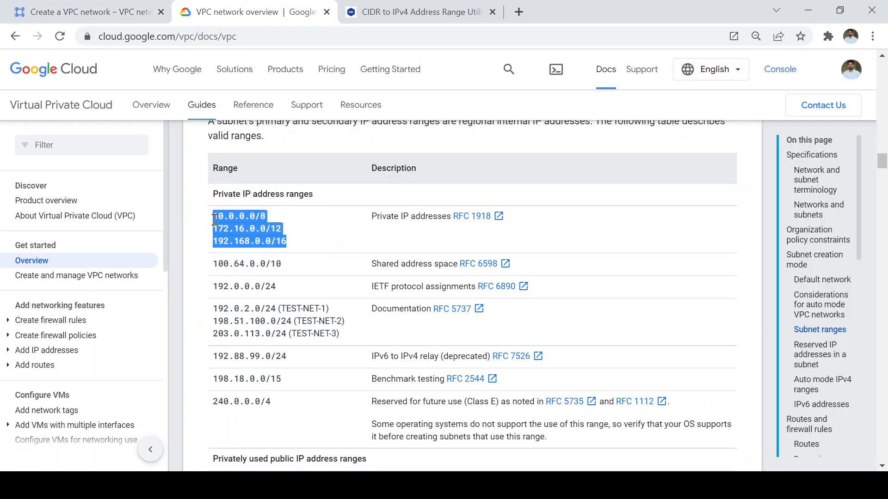
left_click(306, 244)
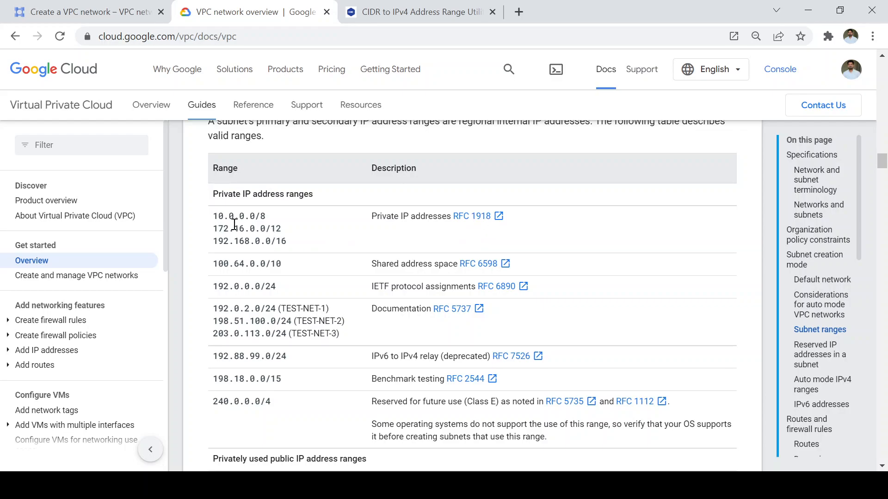
left_click(103, 15)
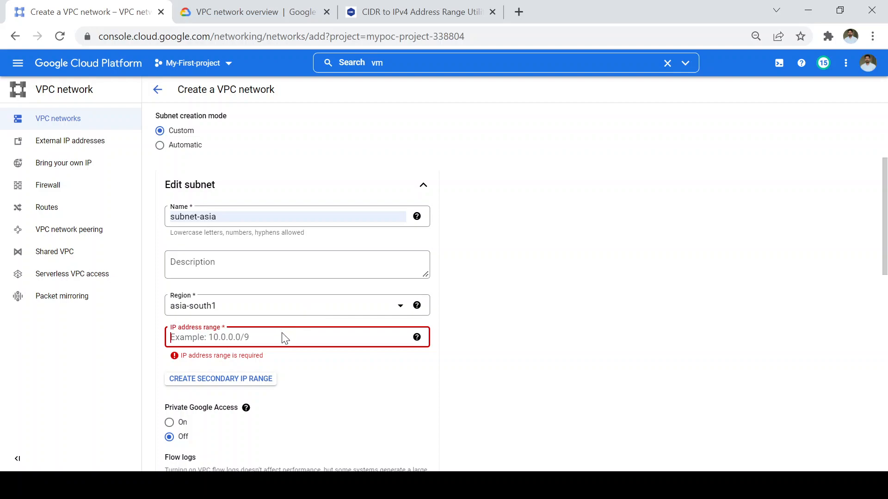
type("10.0.0.")
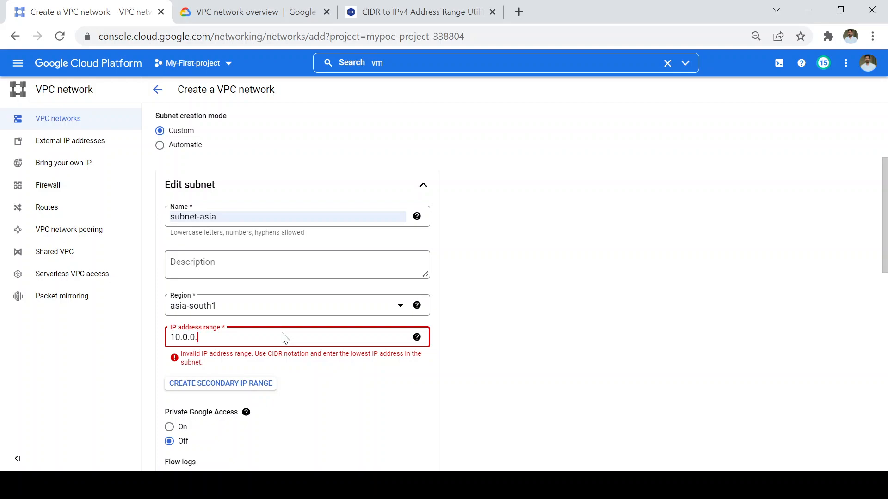
type("0/24")
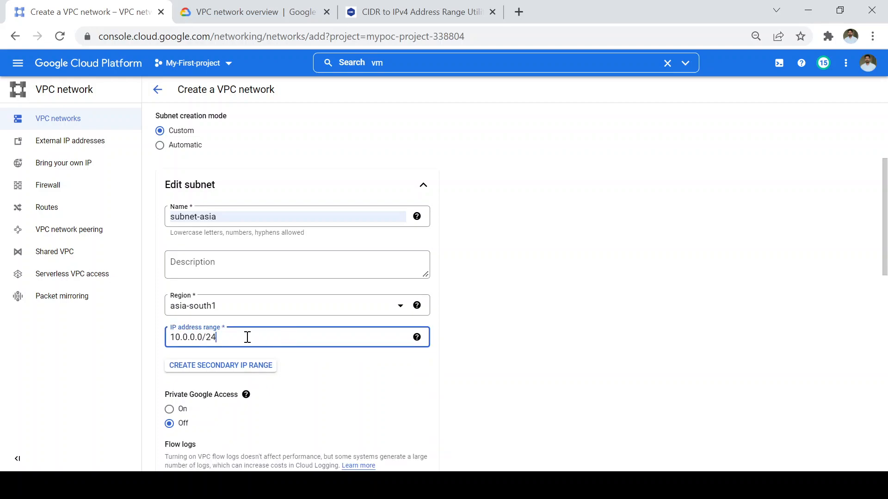
Change the prefix of subnet-asia's IP address range to /28.
left_click_drag(238, 340, 168, 336)
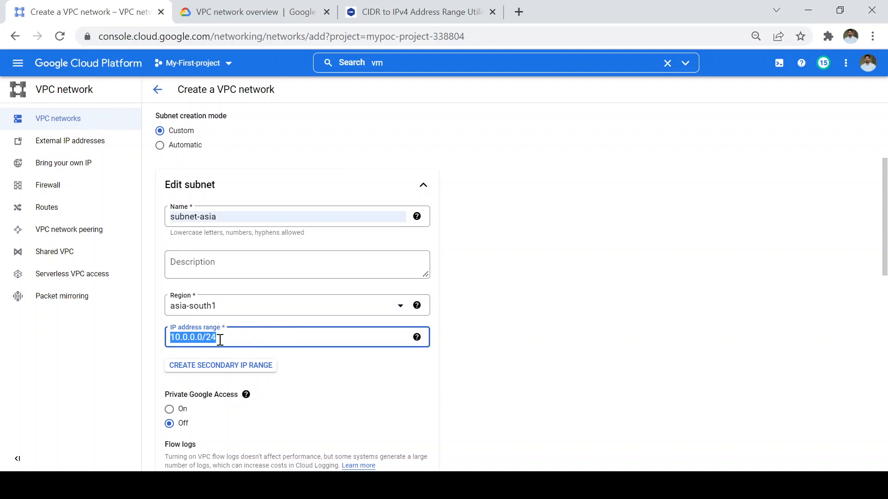
left_click(242, 341)
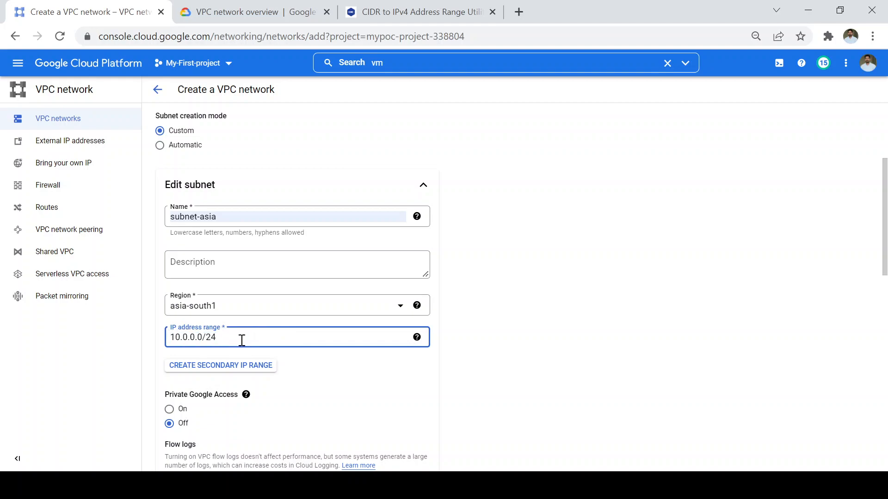
left_click_drag(242, 340, 169, 339)
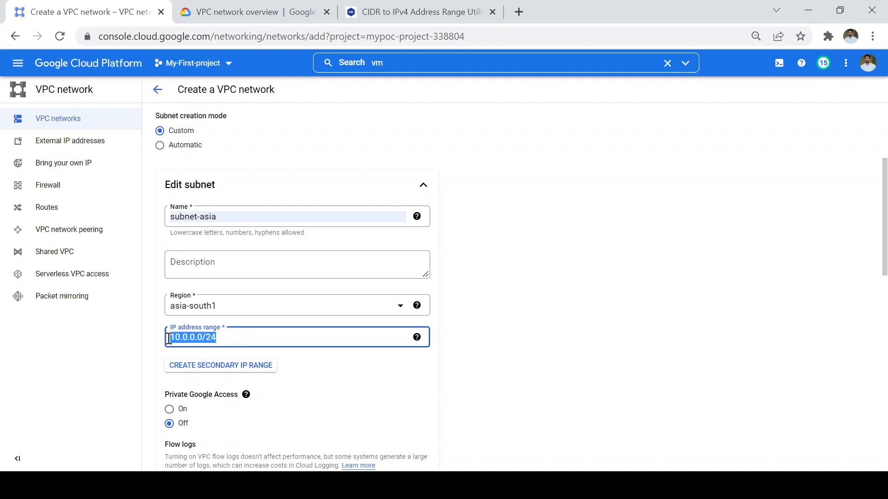
left_click(242, 334)
left_click_drag(219, 338, 211, 338)
left_click(231, 339)
key("BackSpace")
key("BackSpace")
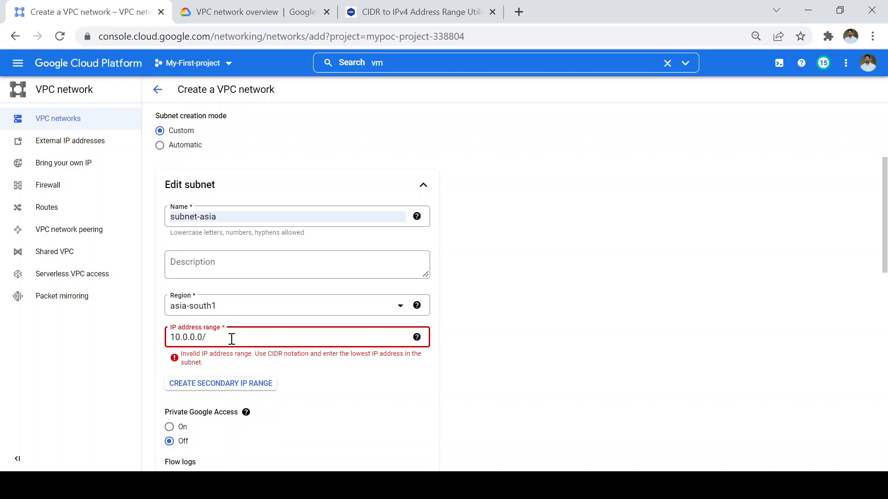
type("28")
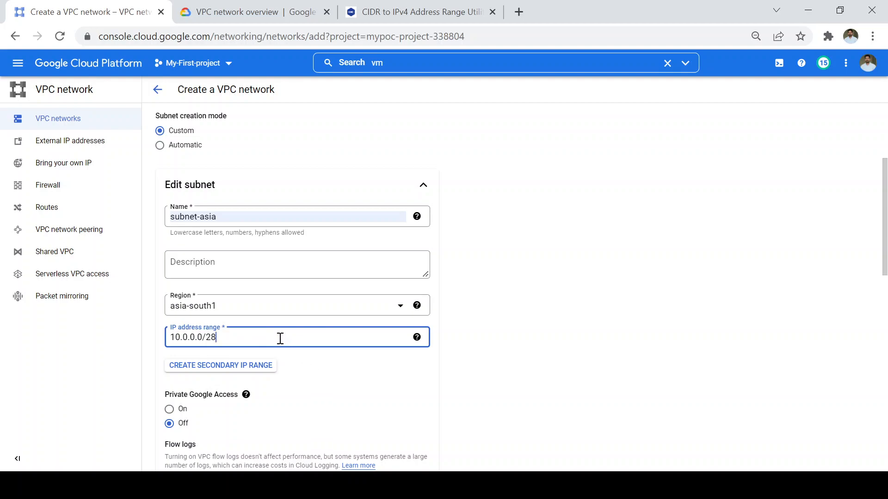
Switch to the IPAddressGuide CIDR to IPv4 converter and calculate the IP range for 10.0.0.0/28.
triple_click(238, 338)
triple_click(237, 338)
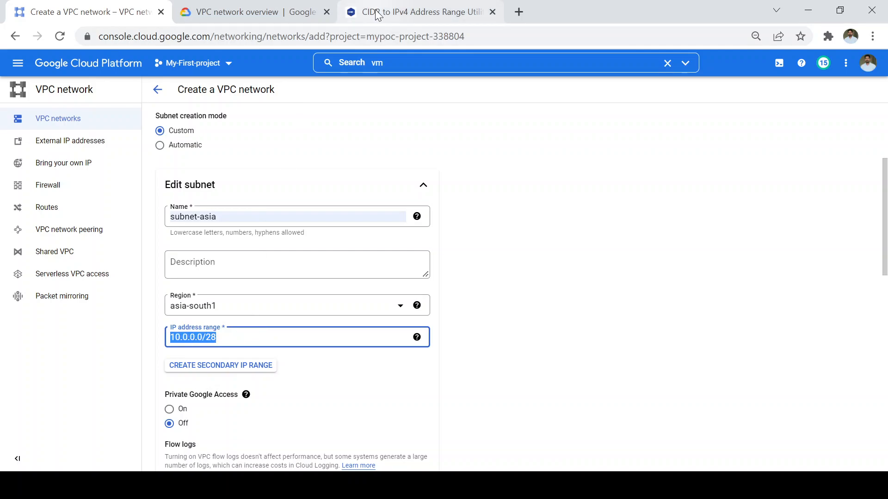
left_click(378, 15)
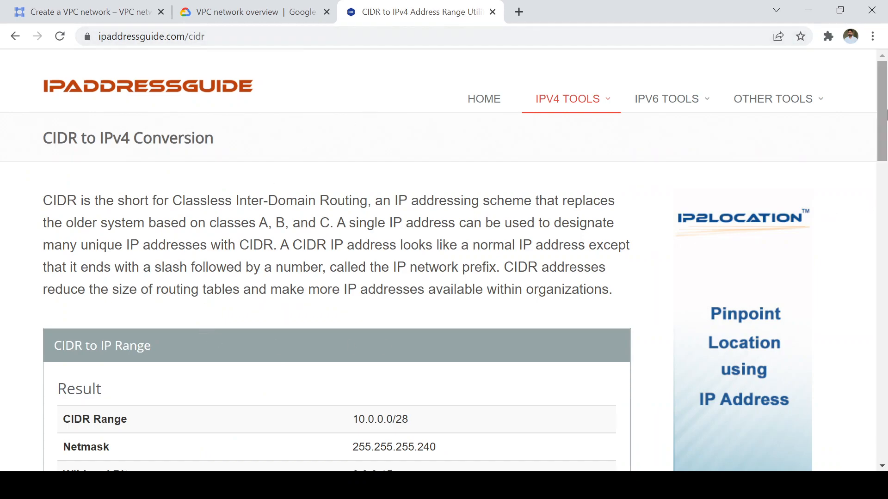
left_click_drag(884, 111, 884, 200)
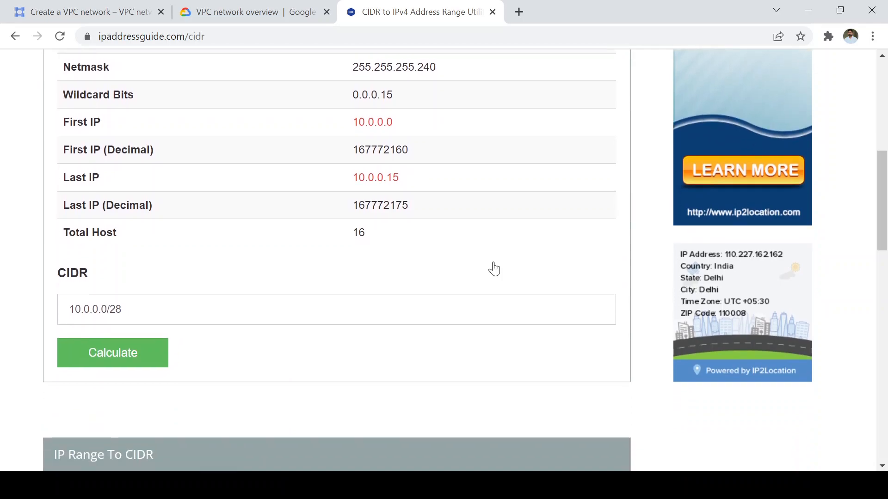
left_click(189, 312)
key("BackSpace")
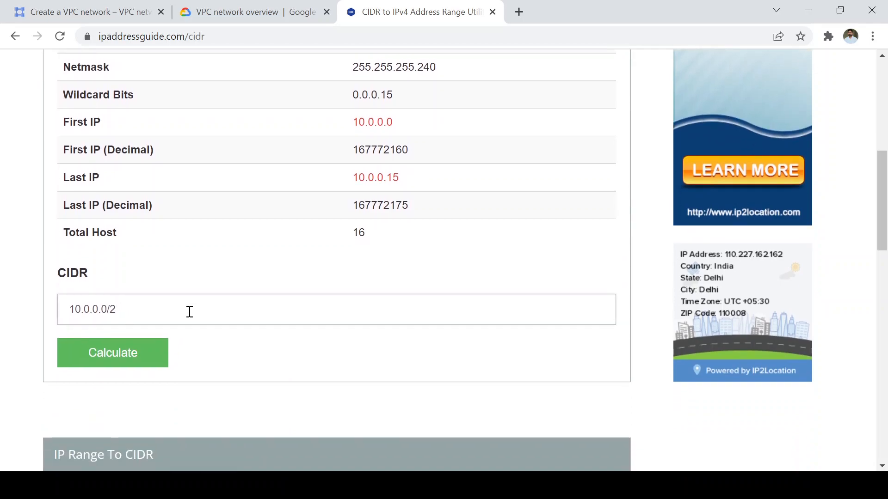
left_click(130, 358)
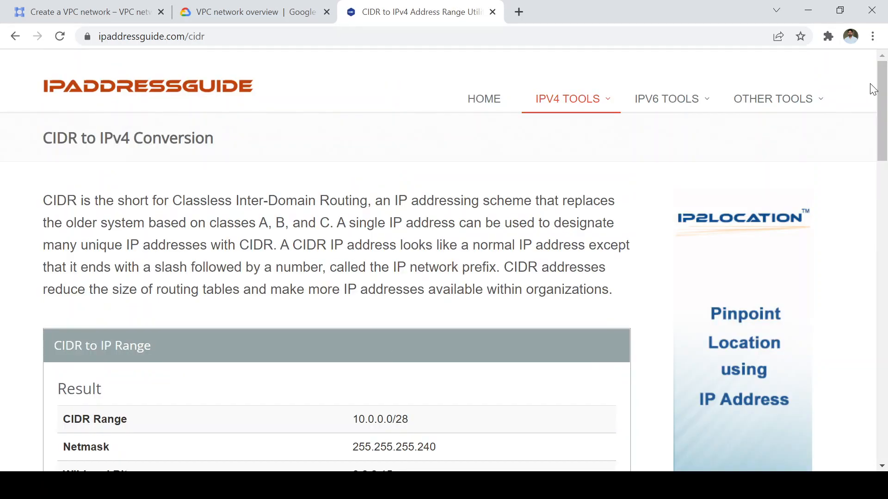
Examine the first and last IP addresses in the conversion result for 10.0.0.0/28.
left_click_drag(880, 100, 867, 158)
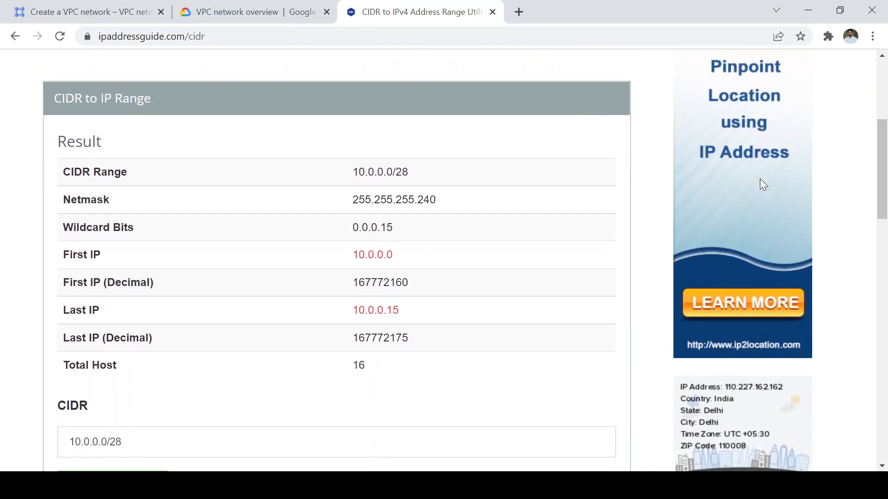
left_click_drag(397, 255, 347, 256)
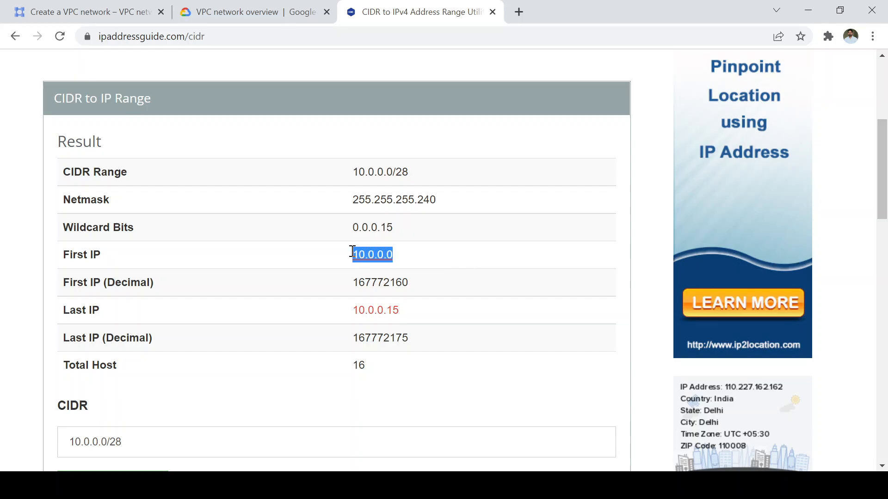
left_click_drag(883, 199, 881, 211)
left_click_drag(419, 262, 351, 263)
left_click(378, 315)
left_click_drag(378, 315, 343, 318)
Calculate the IP range for 10.0.0.0/24 in the CIDR converter.
left_click(211, 381)
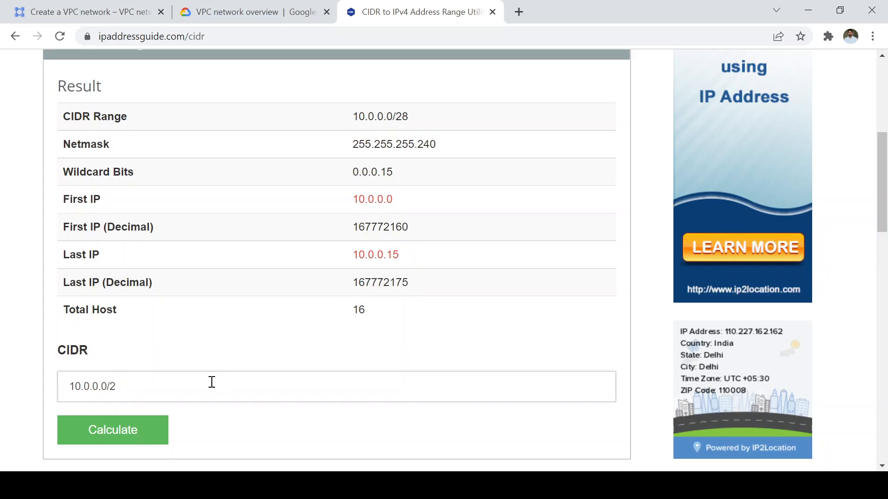
left_click(138, 432)
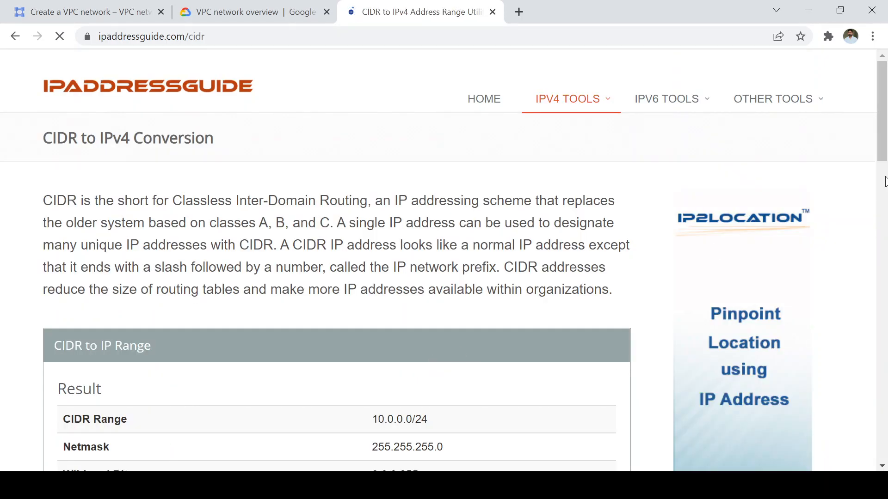
Examine the first and last IP addresses and the total host count calculated for 10.0.0.0/24.
left_click_drag(881, 85, 881, 160)
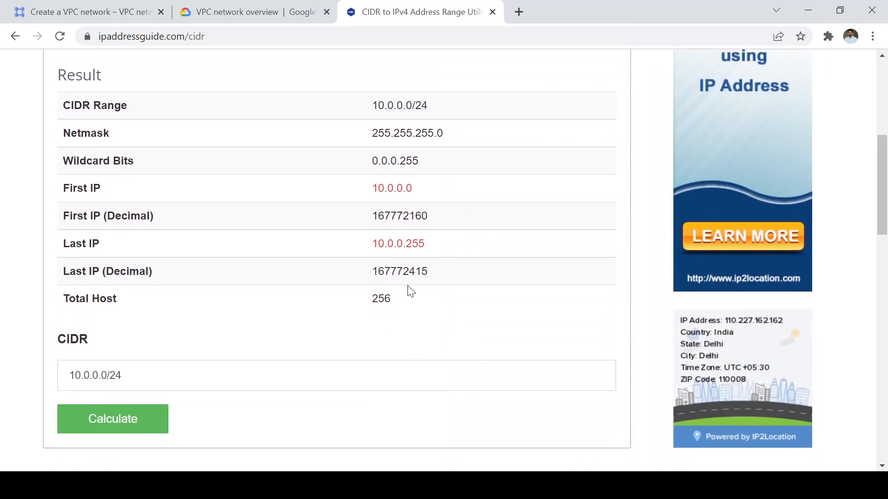
left_click_drag(399, 304, 355, 305)
Return to the Google Cloud VPC form and create the demo-vpc network with the 10.0.0.0/28 range for subnet-asia.
left_click(79, 14)
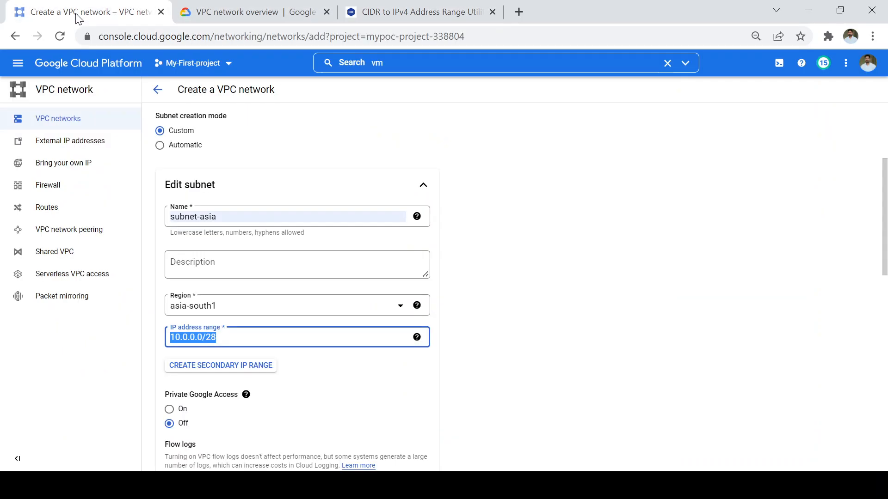
left_click(296, 335)
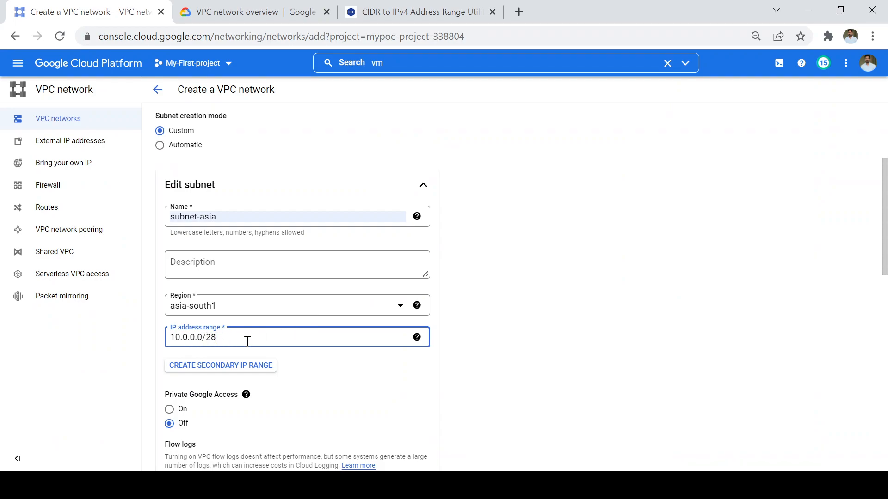
left_click(561, 367)
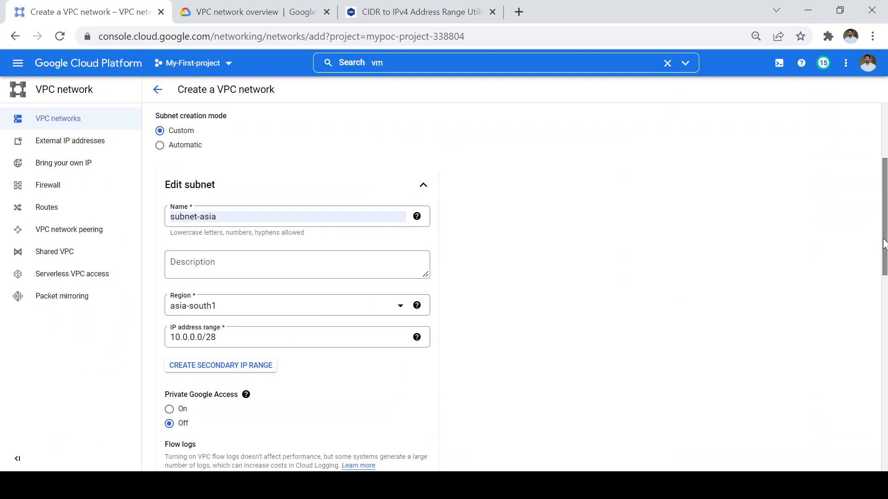
left_click_drag(884, 245, 885, 301)
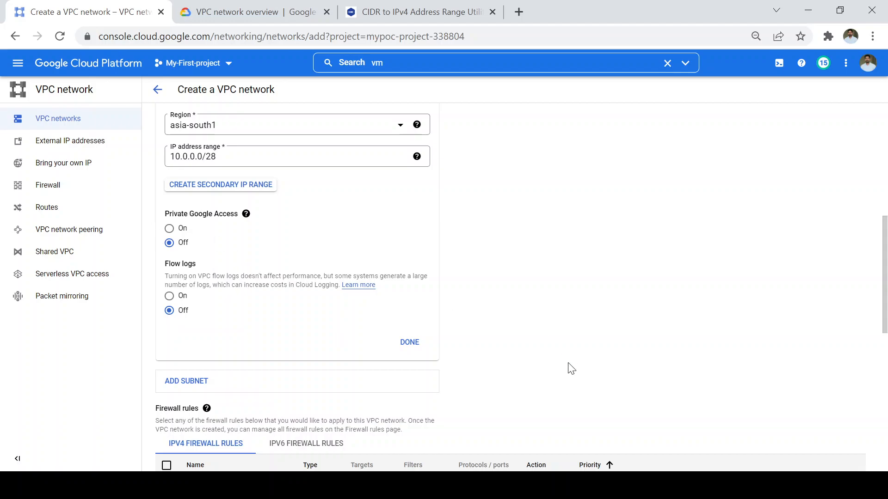
scroll(887, 340, "down", 3)
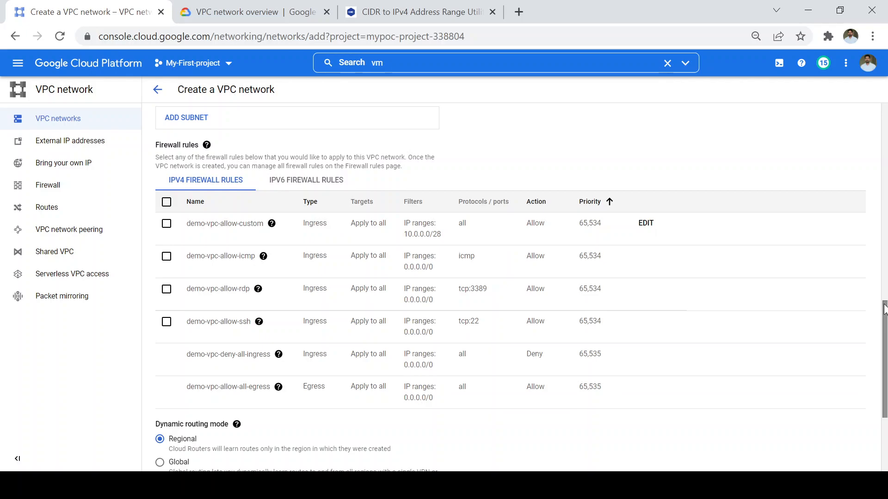
left_click_drag(884, 309, 885, 364)
left_click(171, 413)
Examine the default network's regional subnets in the VPC networks list, leaving the default network collapsed.
mouse_move(420, 353)
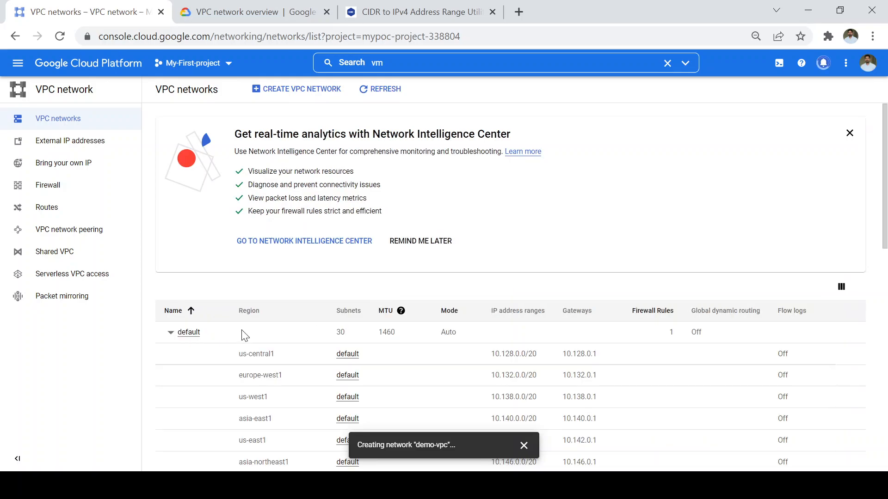
left_click(171, 333)
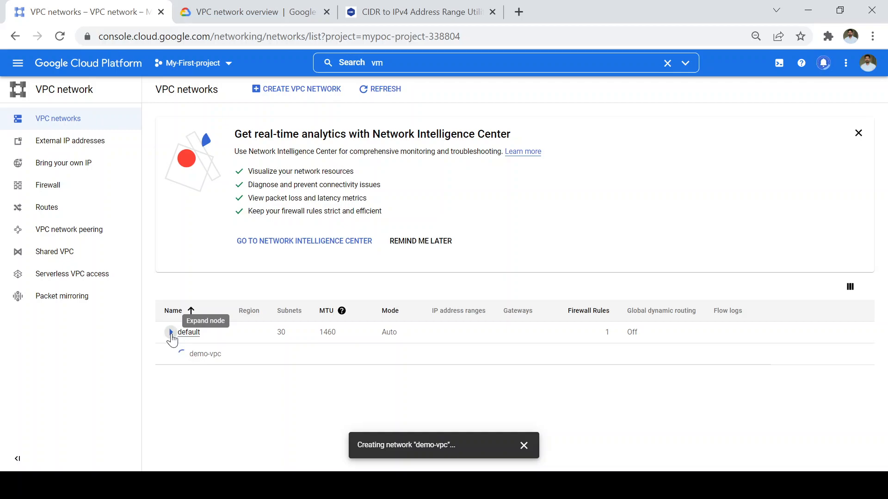
left_click(171, 334)
left_click_drag(884, 210, 885, 251)
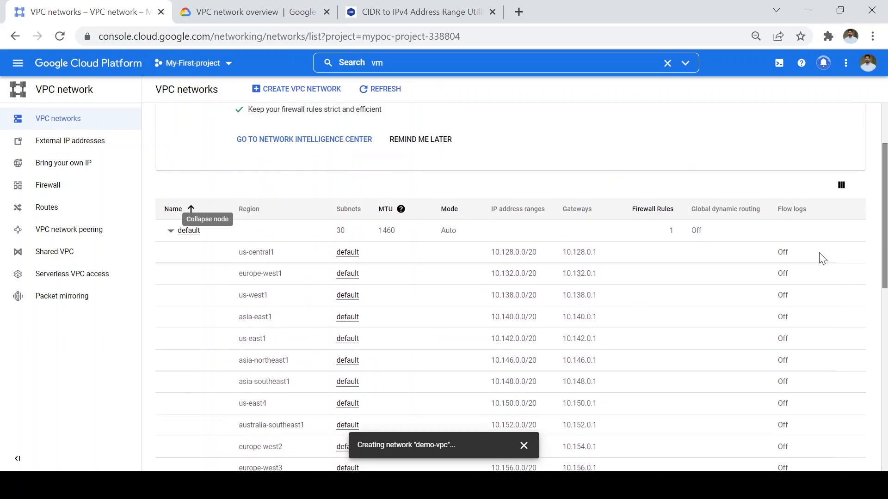
left_click(169, 231)
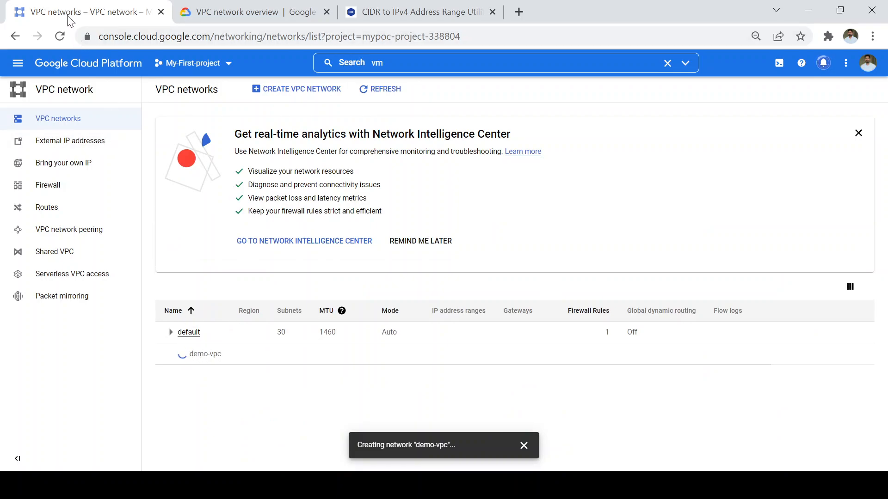
Duplicate the VPC networks browser tab and try to open Compute Engine in the copy.
left_click(112, 107)
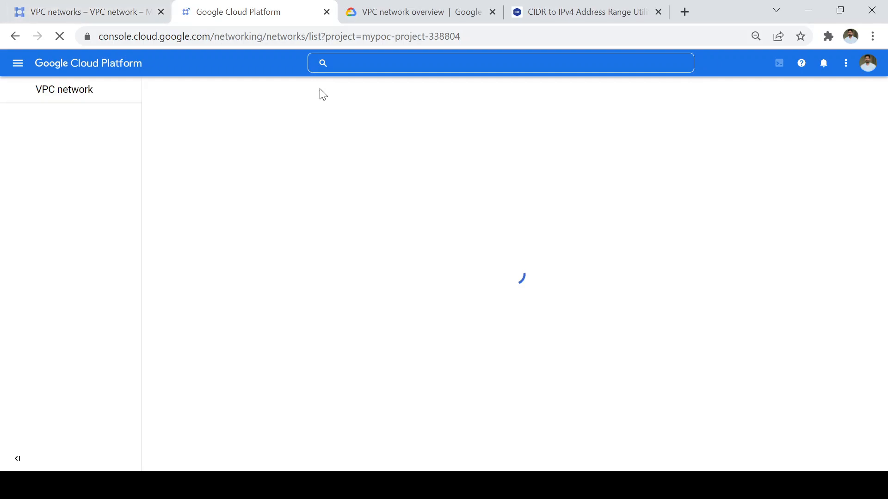
left_click(18, 64)
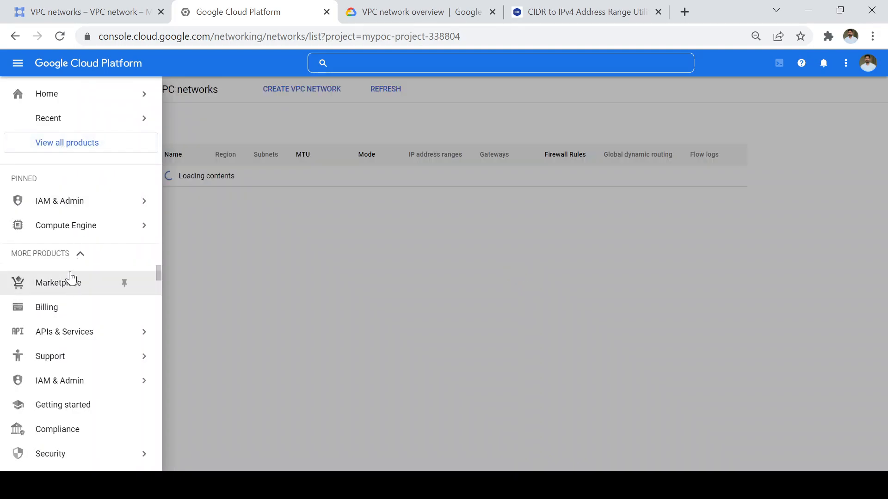
mouse_move(126, 236)
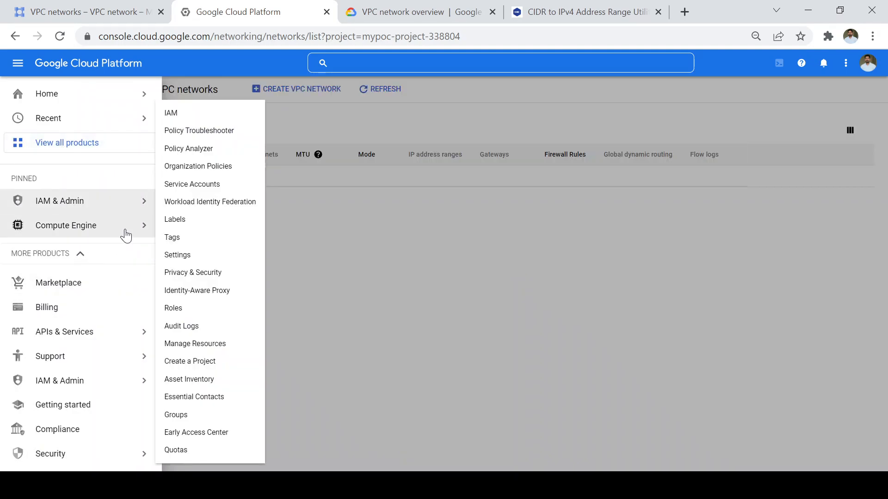
left_click(126, 236)
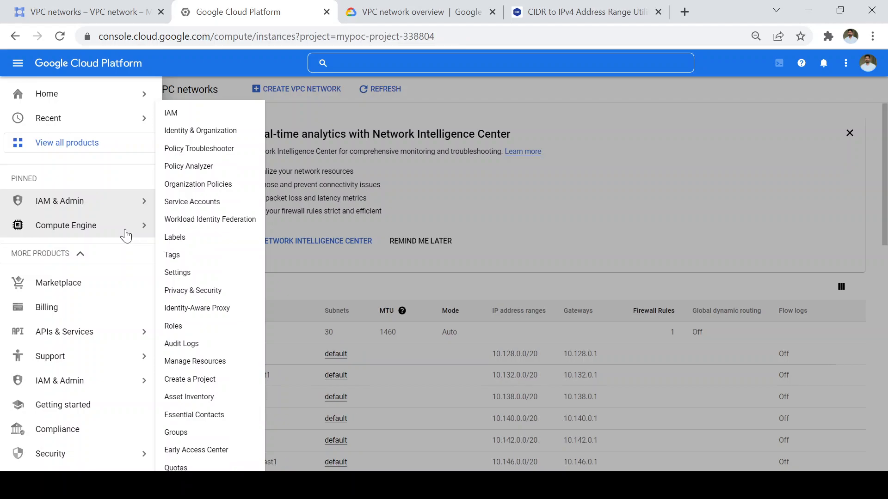
left_click(86, 230)
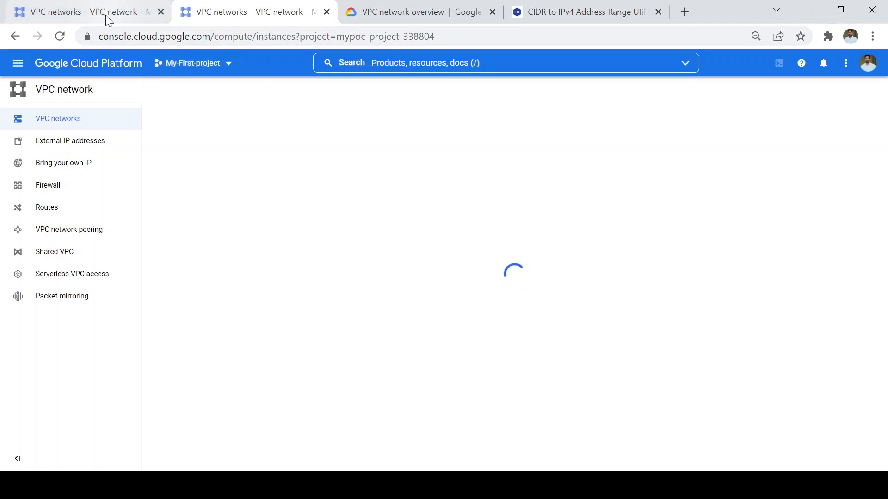
left_click(17, 64)
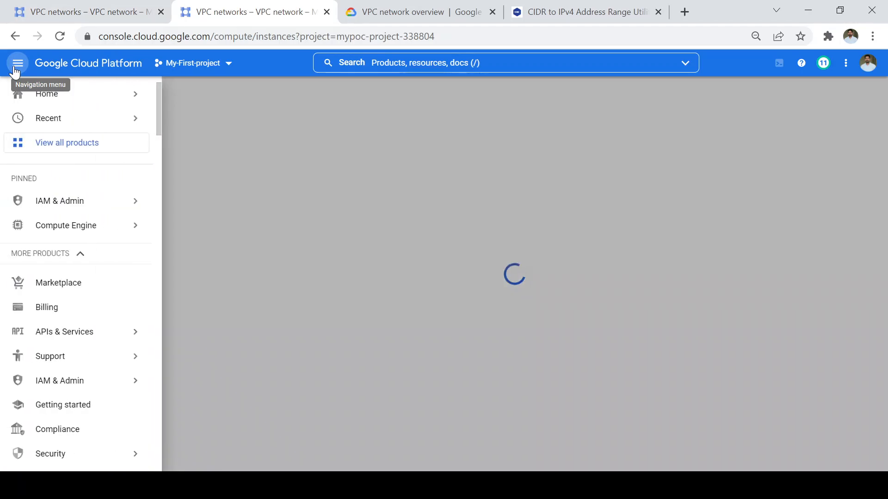
mouse_move(84, 232)
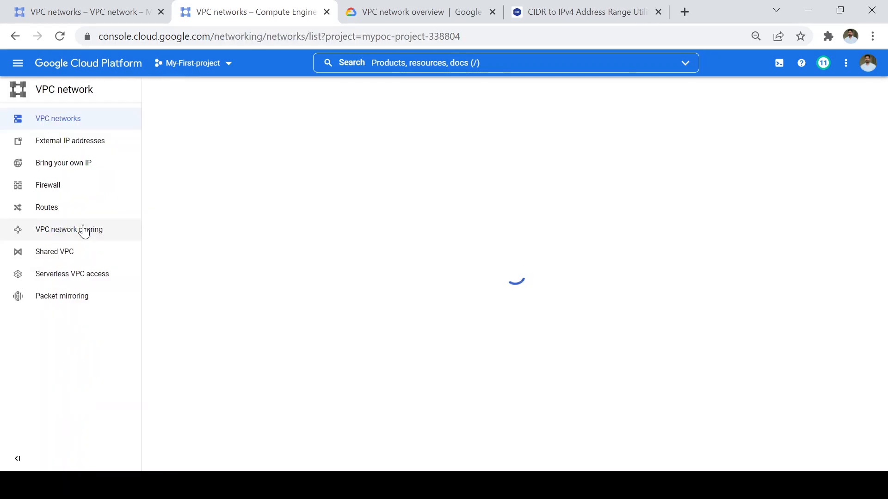
Check demo-vpc's creation in the original tab and open the Compute Engine VM instances page in the duplicated tab.
left_click(88, 14)
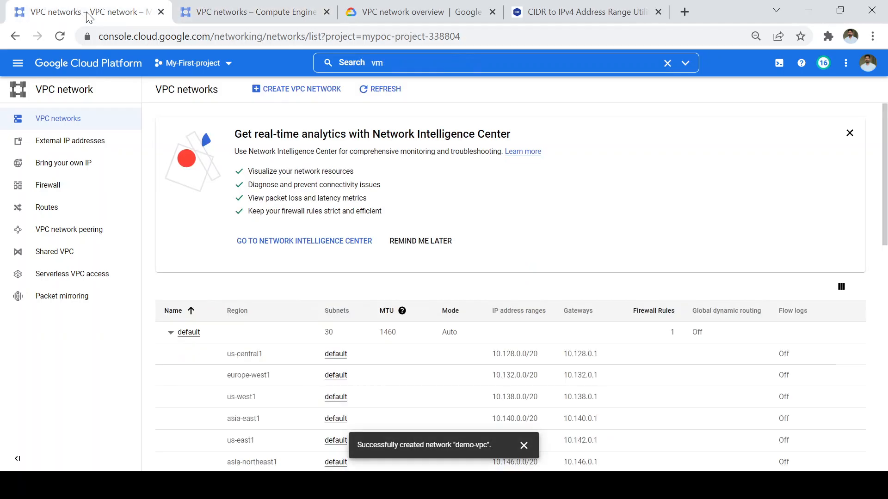
left_click(247, 20)
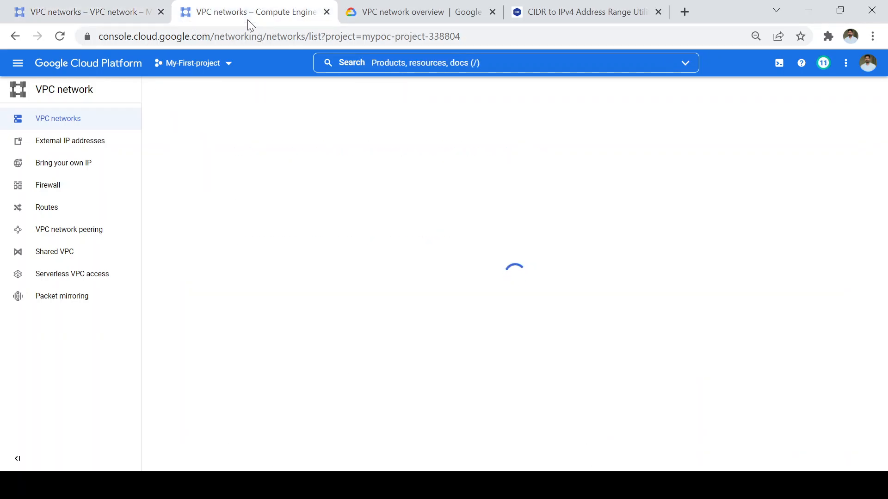
left_click(22, 69)
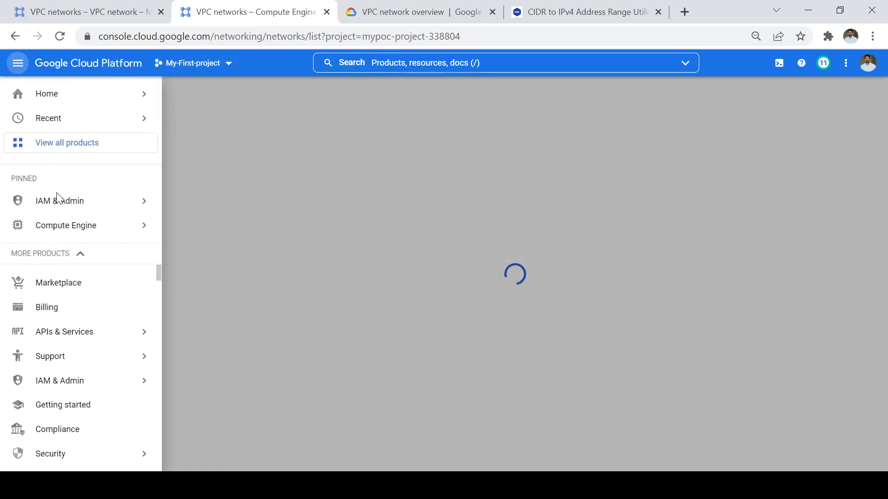
mouse_move(119, 229)
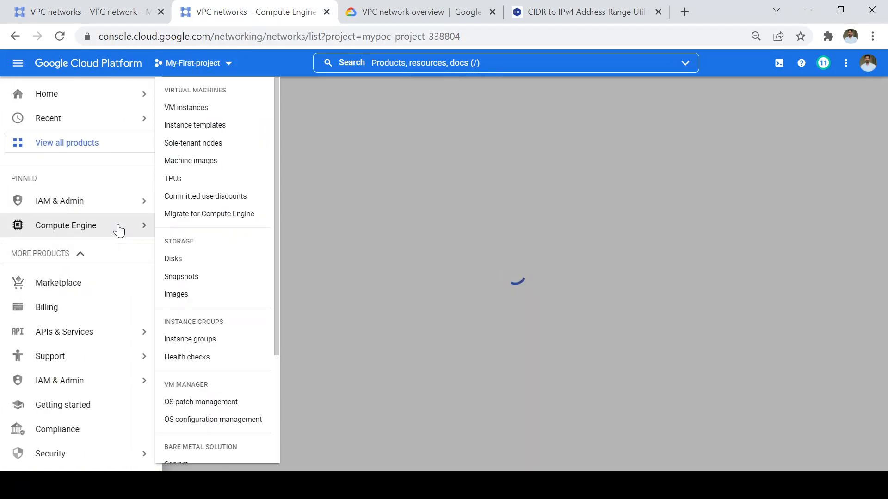
left_click(206, 109)
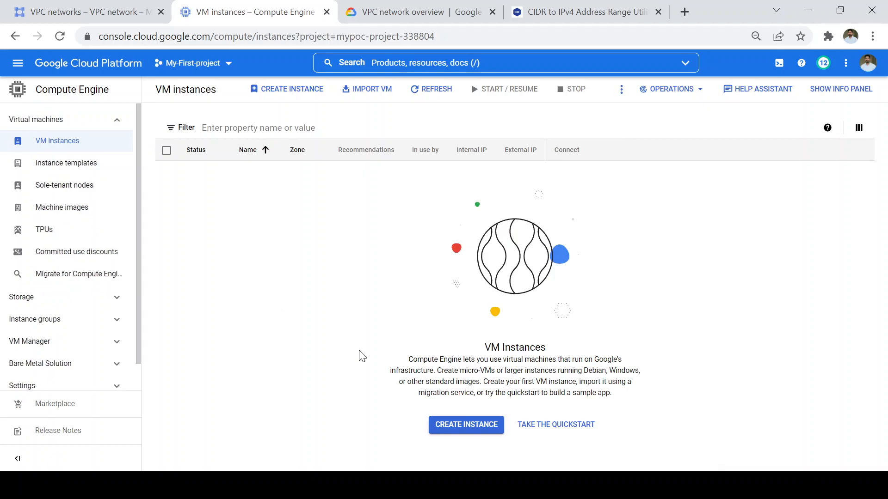
Start a new VM instance and name it demo-instance1.
left_click(274, 96)
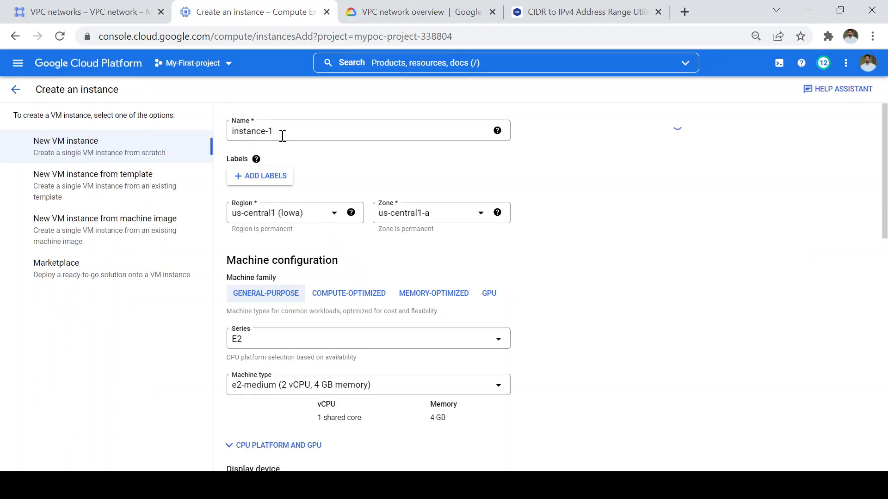
triple_click(283, 136)
type("demo")
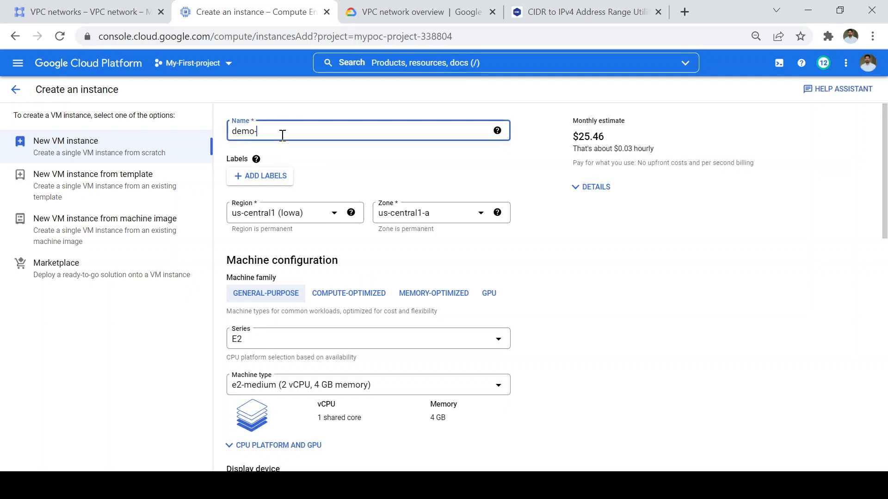
type("-isntance")
key("BackSpace")
key("BackSpace")
type("stance")
Add and save two labels for the instance: vpc with value demo-vpc and env with value dev.
left_click(262, 177)
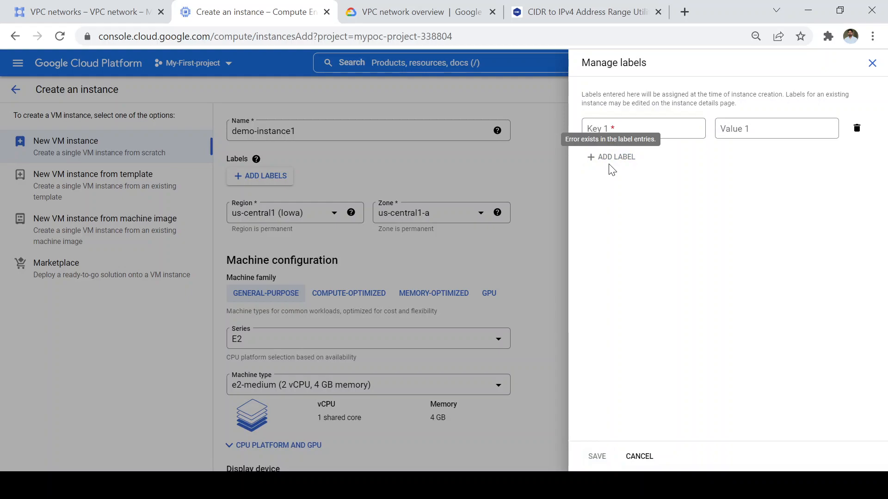
left_click(622, 133)
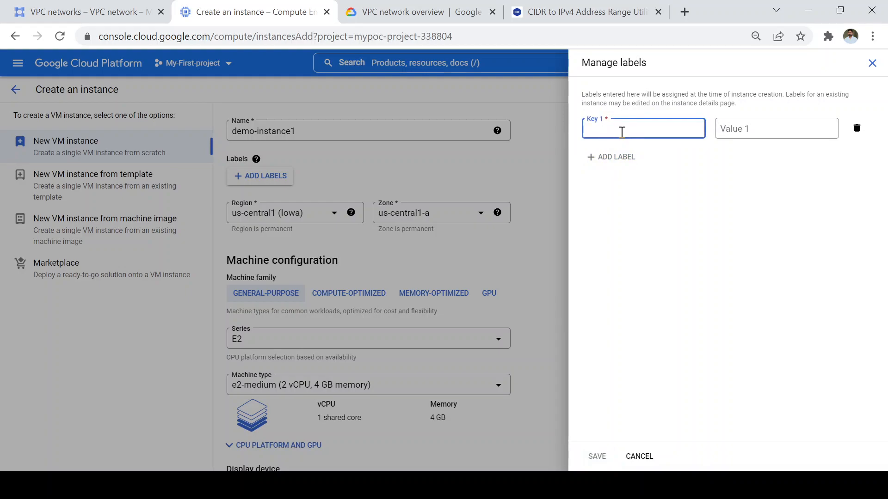
type("vpc")
left_click(756, 134)
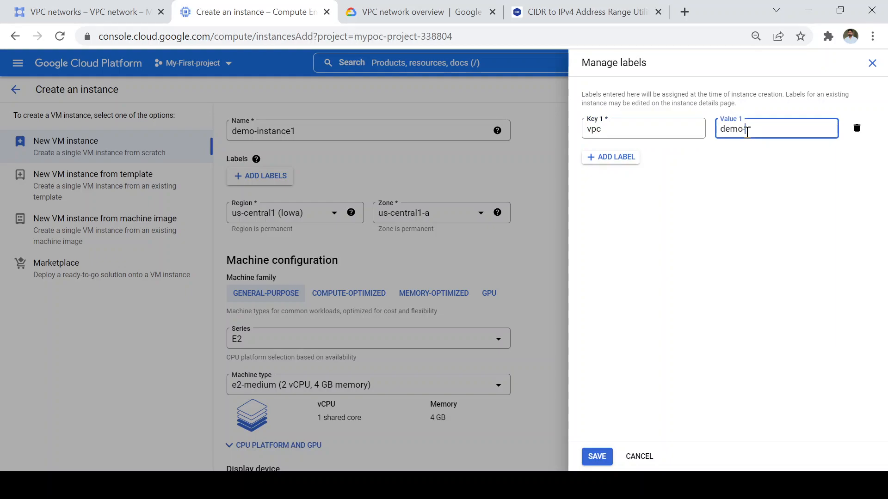
left_click(620, 162)
left_click(633, 159)
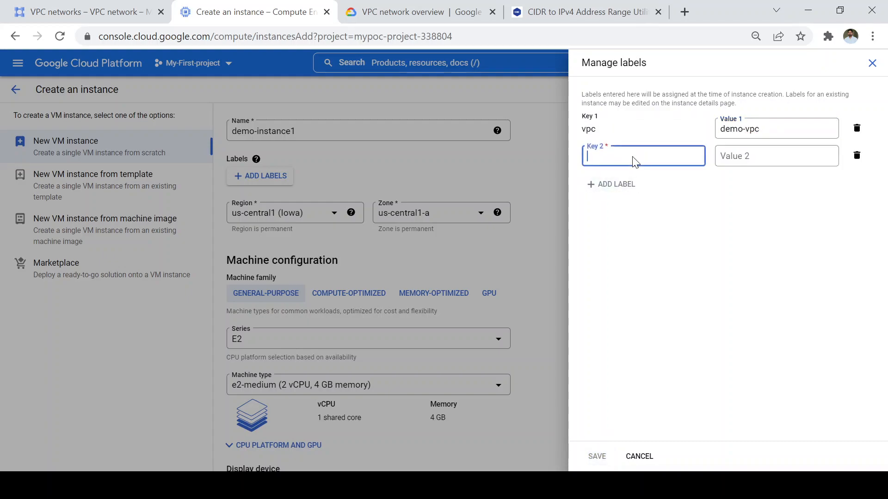
type("env")
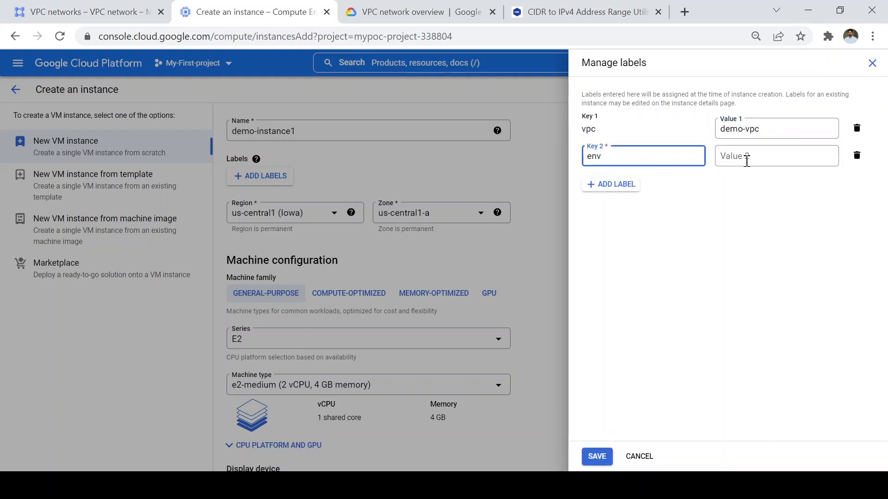
left_click(747, 160)
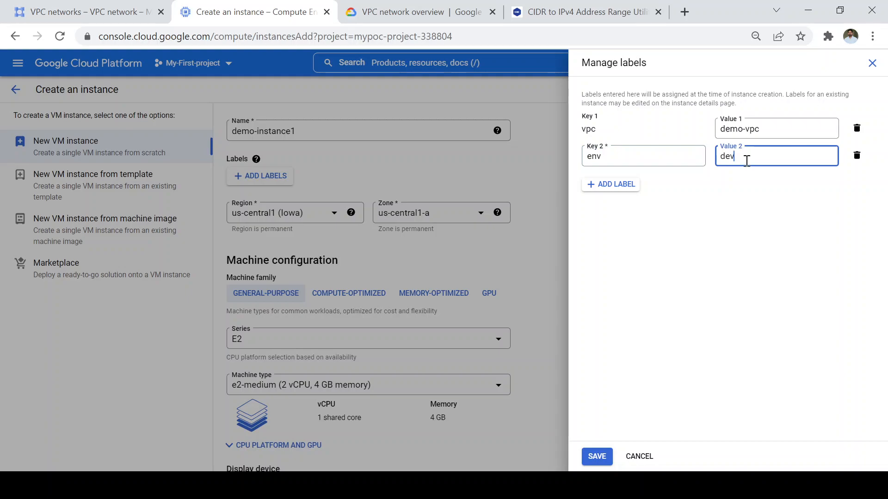
left_click(597, 457)
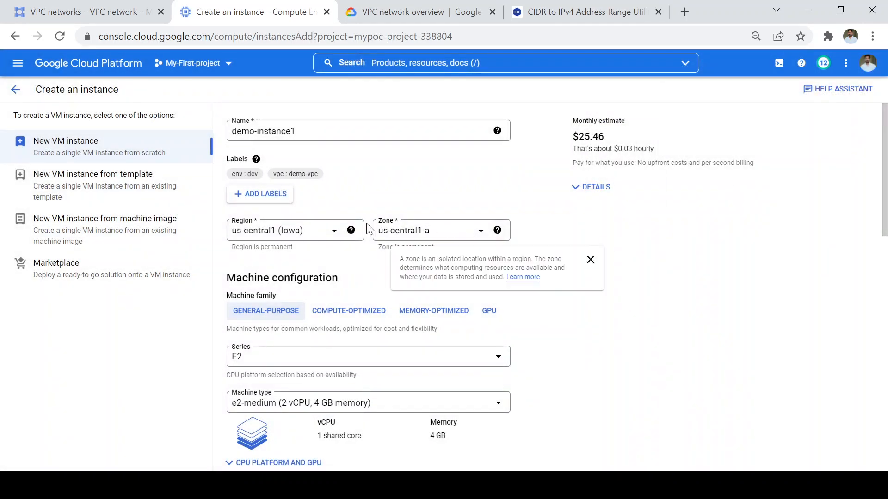
left_click(321, 235)
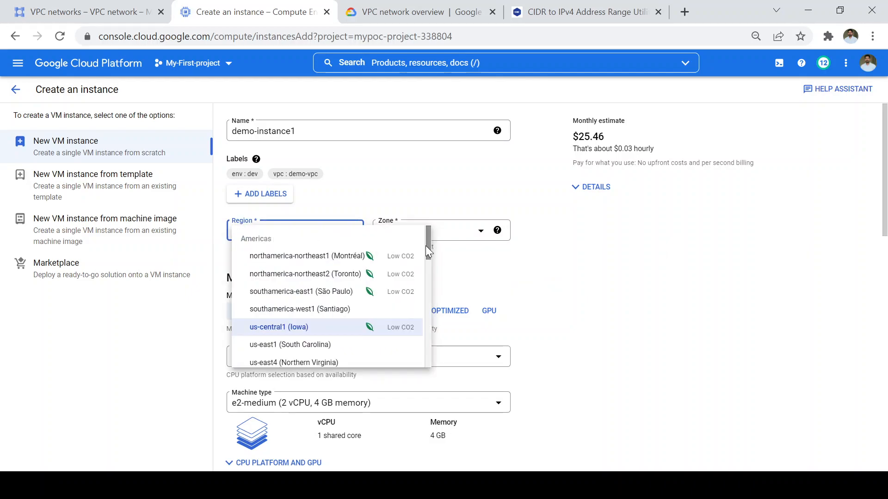
mouse_move(427, 246)
left_mouse_down()
mouse_move(428, 302)
mouse_move(431, 249)
left_mouse_up()
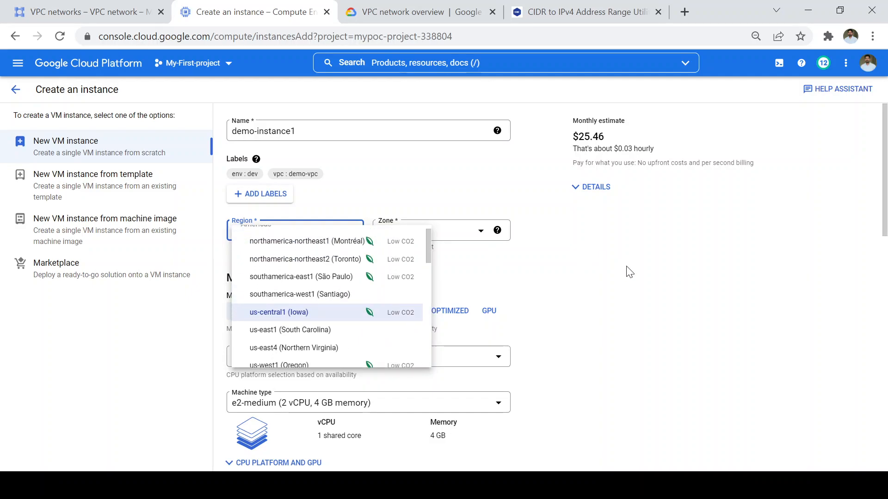
left_click(832, 192)
mouse_move(883, 139)
left_mouse_down()
mouse_move(883, 157)
mouse_move(883, 141)
left_mouse_up()
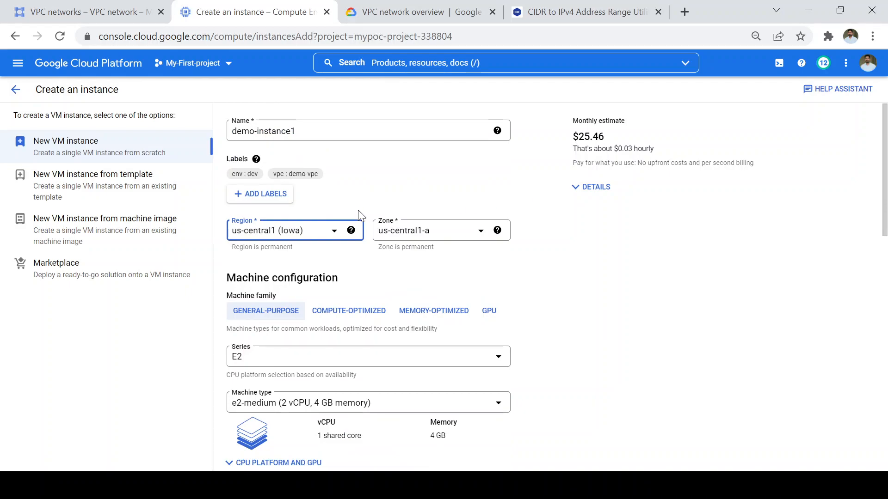
Set the instance's region to asia-south2 (Delhi) and leave its zone at asia-south2-a.
left_click(321, 239)
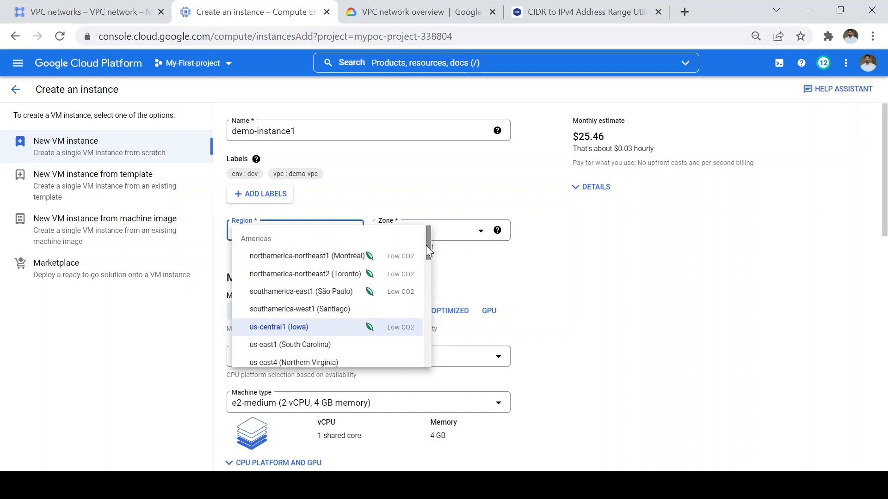
left_click_drag(426, 245, 424, 343)
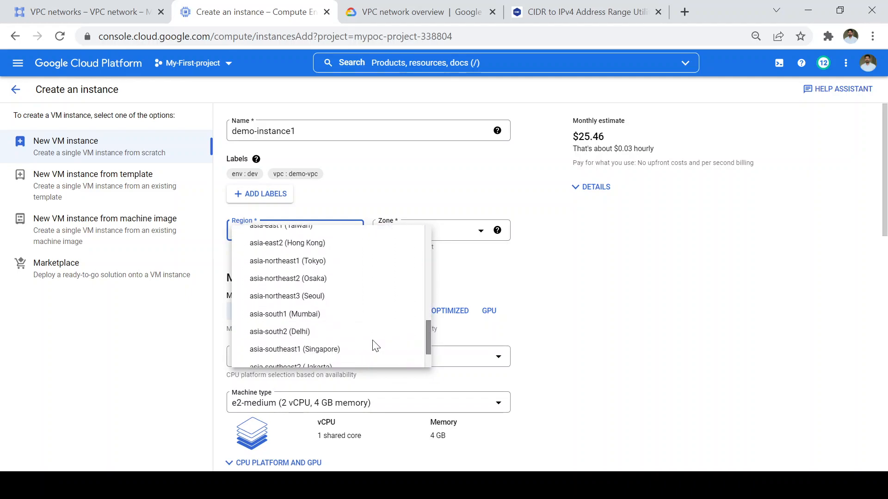
left_click(303, 333)
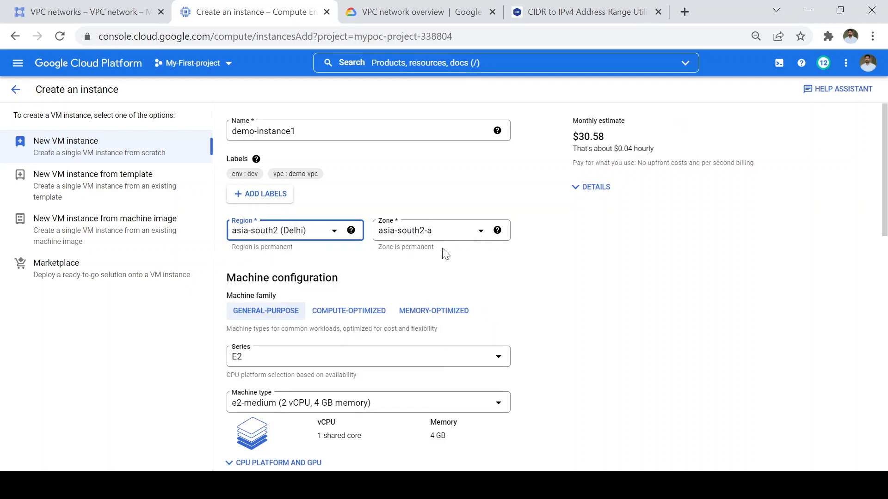
left_click(428, 238)
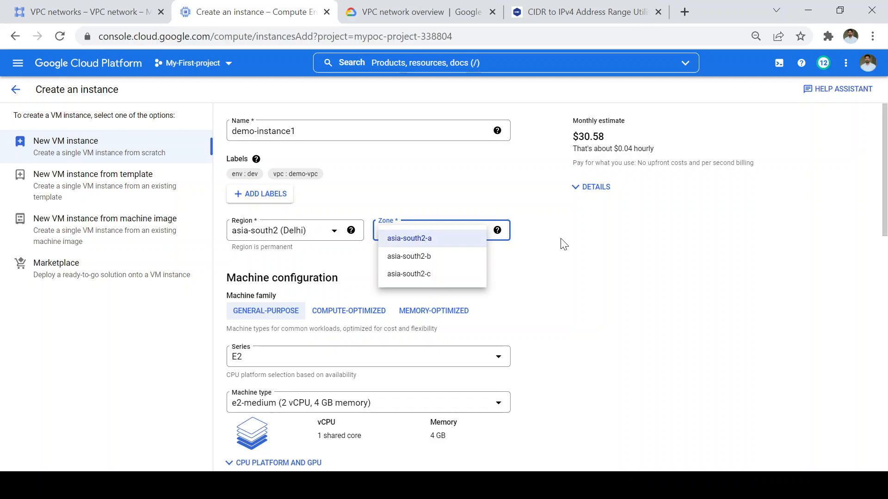
left_click(607, 250)
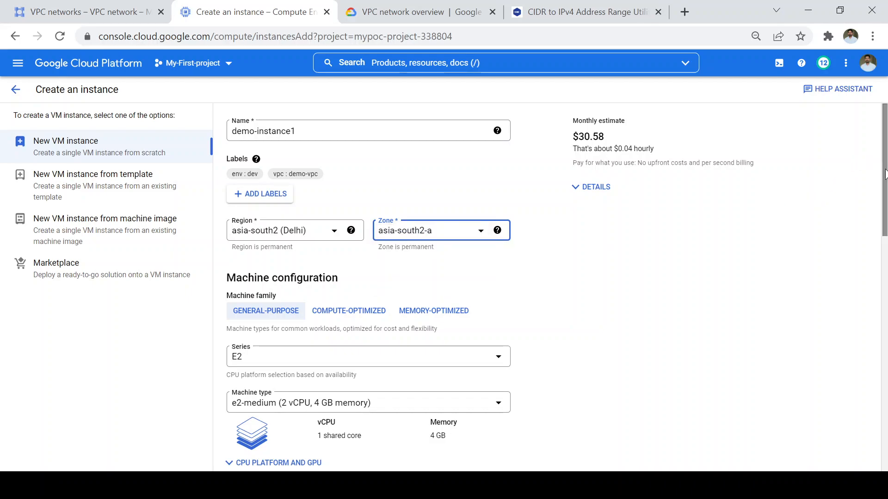
Change the instance's boot disk to the public Ubuntu 18.04 LTS image.
scroll(873, 226, "down", 5)
scroll(872, 272, "down", 4)
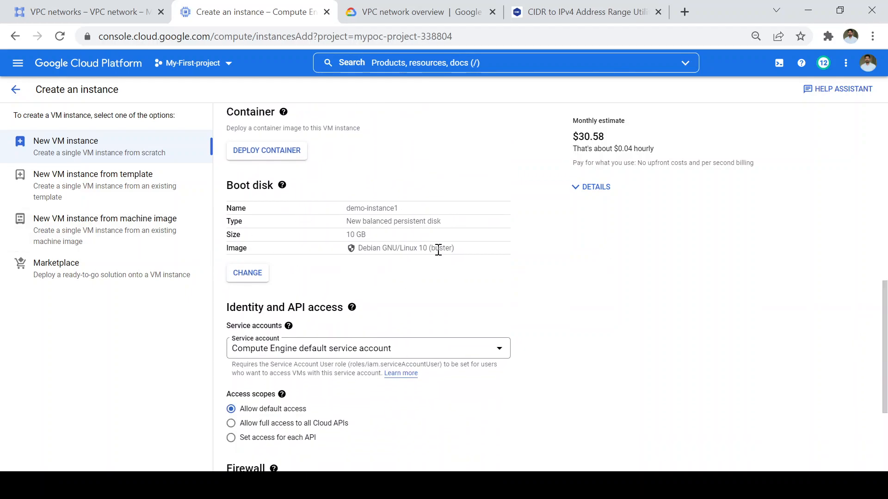
left_click(242, 279)
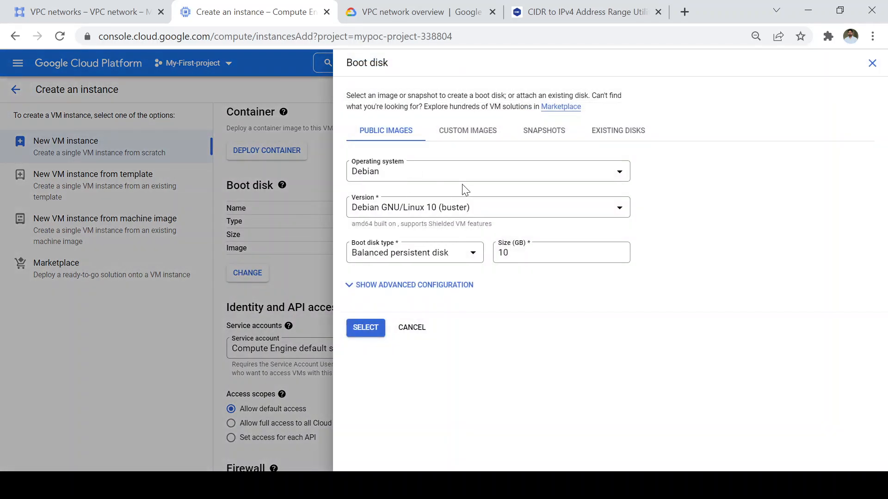
left_click(497, 185)
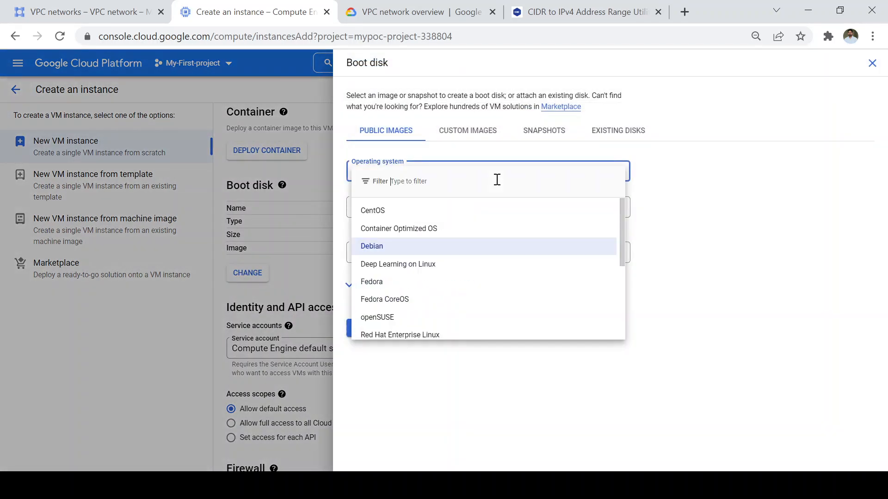
left_click_drag(621, 241, 612, 313)
left_click(398, 292)
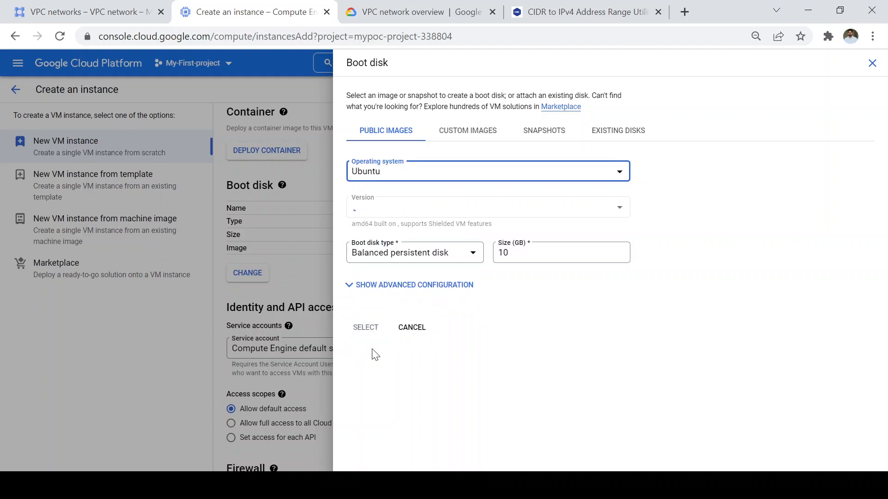
left_click(367, 329)
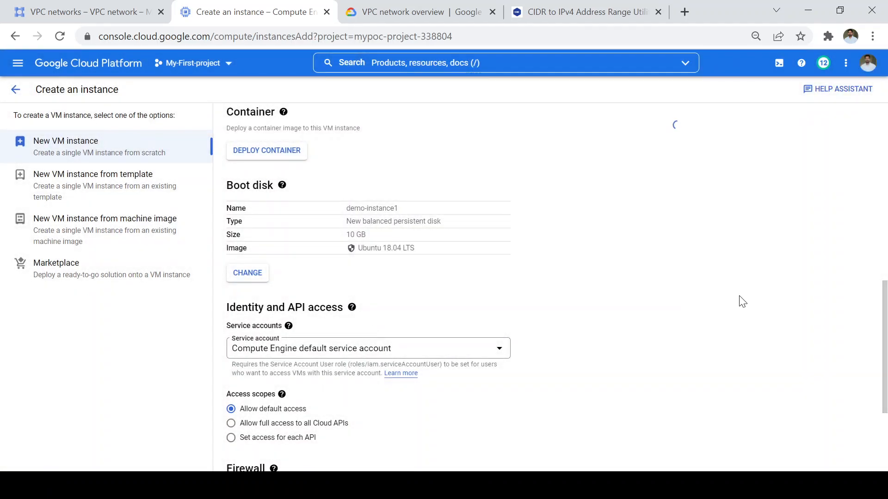
Expand the instance's advanced networking settings and add the network tag demo1.
left_click_drag(884, 299, 873, 371)
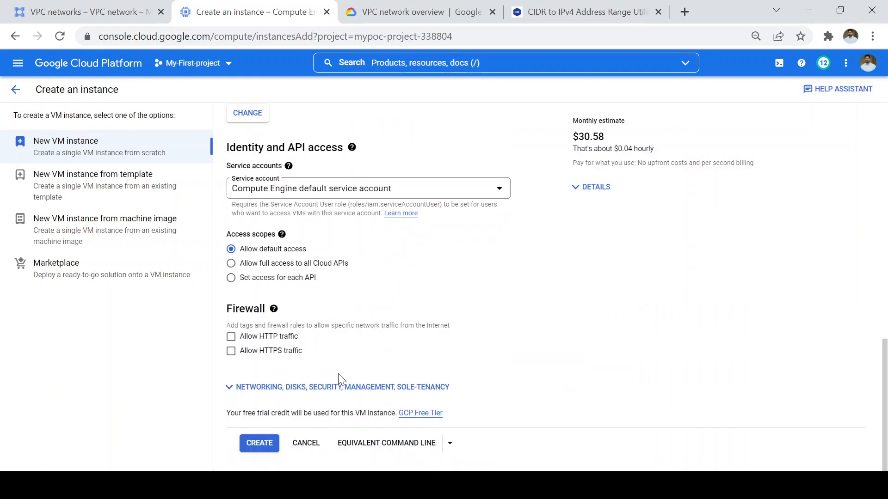
left_click(316, 389)
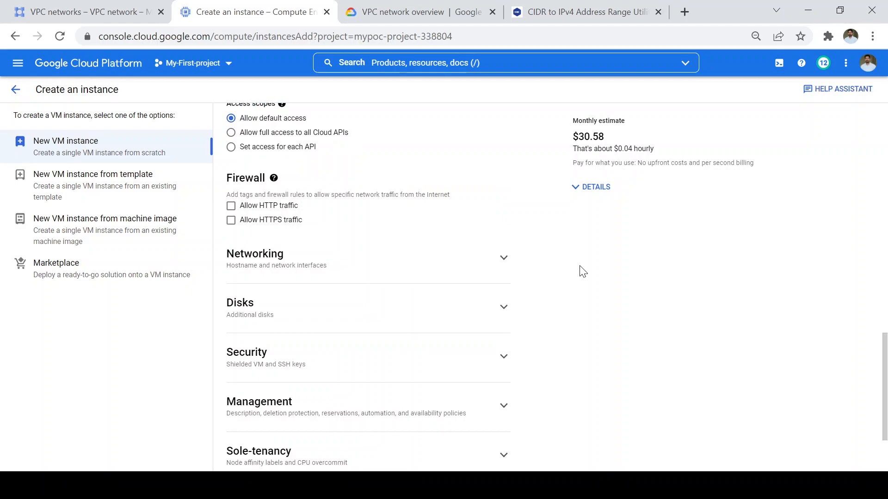
left_click(504, 259)
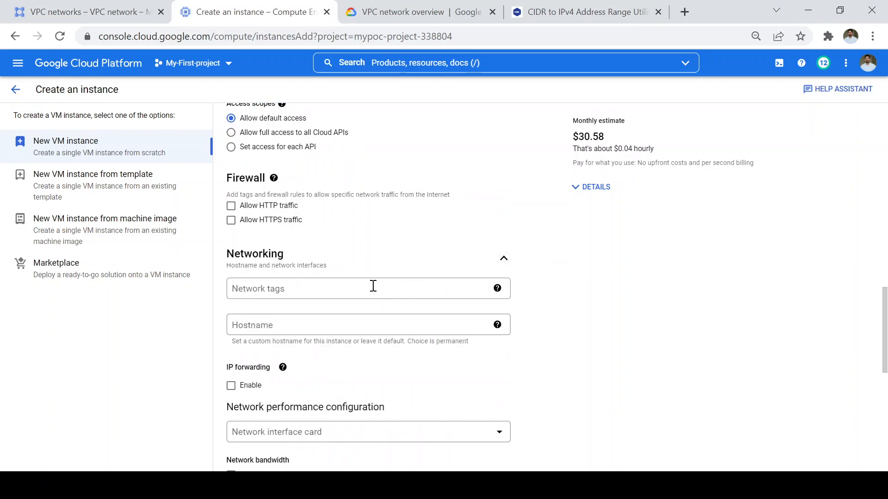
left_click(373, 286)
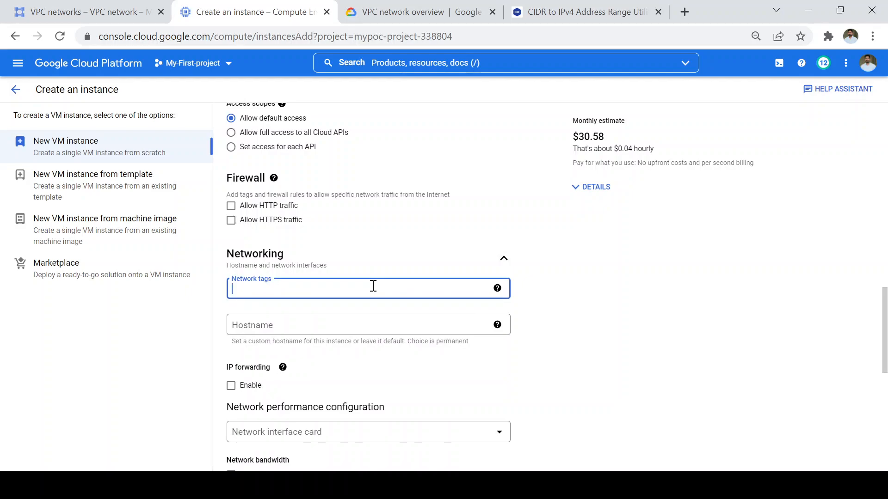
type("demo1")
left_click(568, 321)
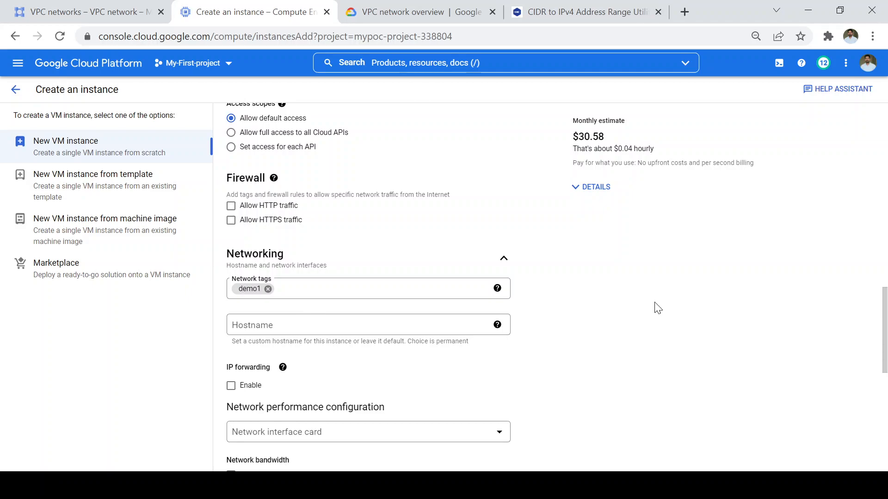
Edit the instance's default network interface and set its network to demo-vpc.
left_click_drag(884, 320, 884, 385)
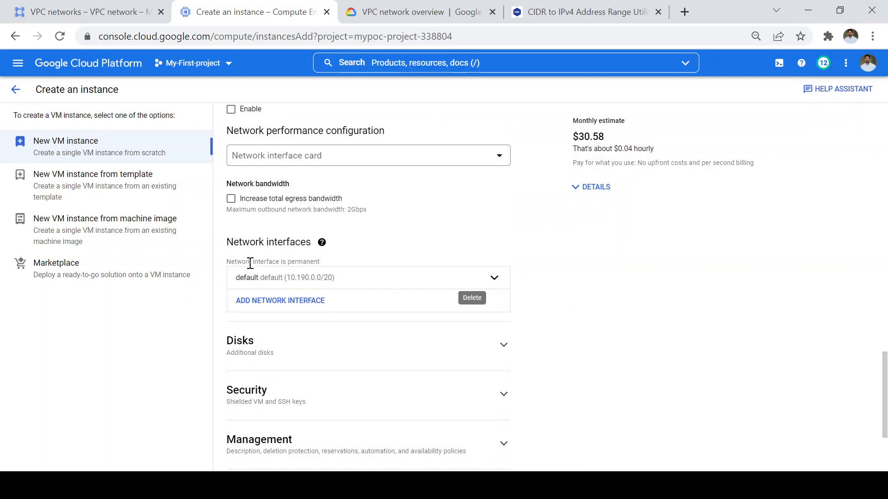
left_click(495, 280)
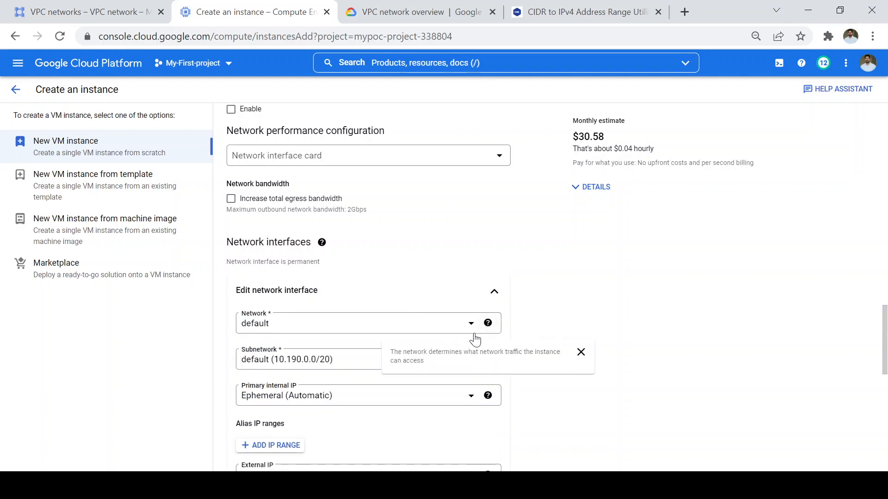
left_click(470, 326)
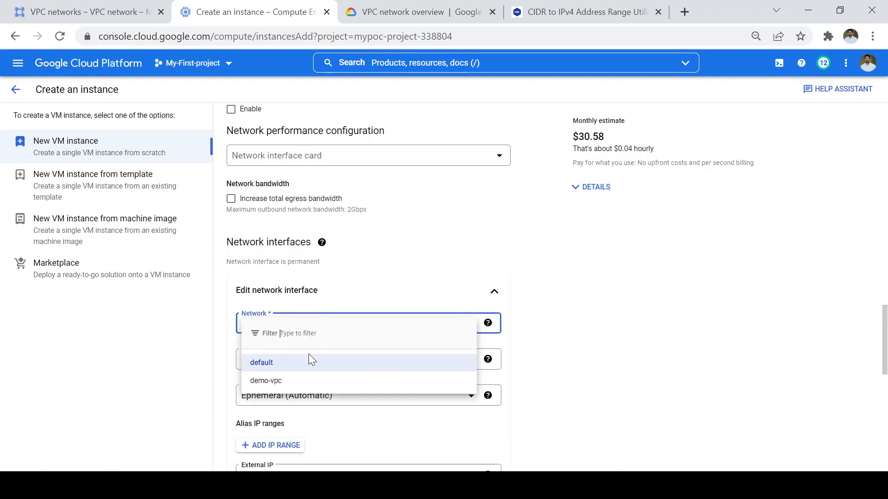
left_click(257, 384)
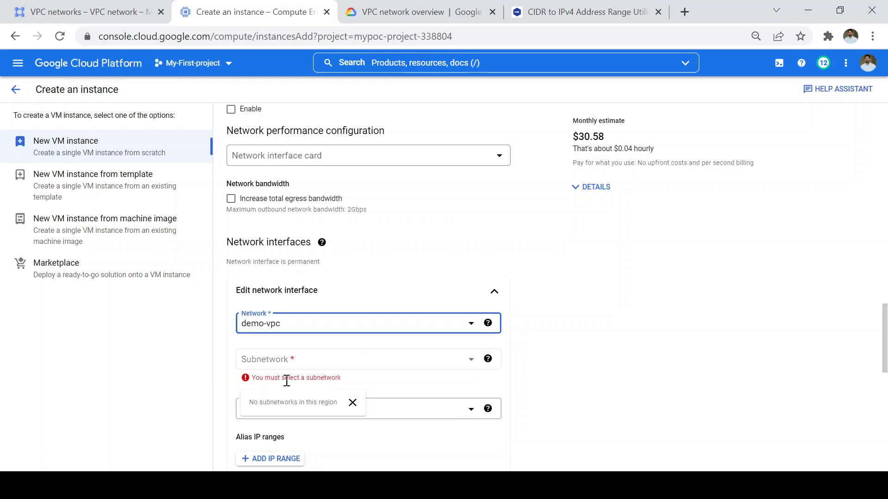
mouse_move(271, 387)
Compare the instance's region with the region of subnet-asia on demo-vpc's details page in the VPC networks browser tab.
left_click_drag(884, 311, 882, 131)
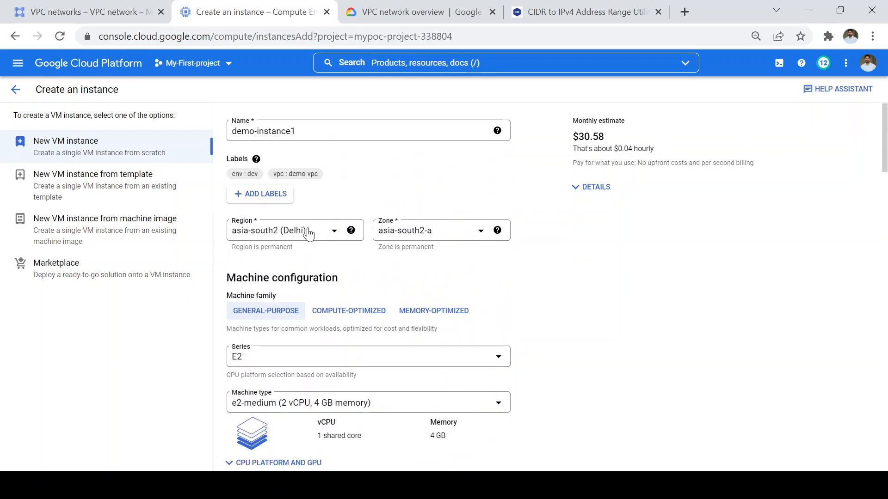
left_click(85, 13)
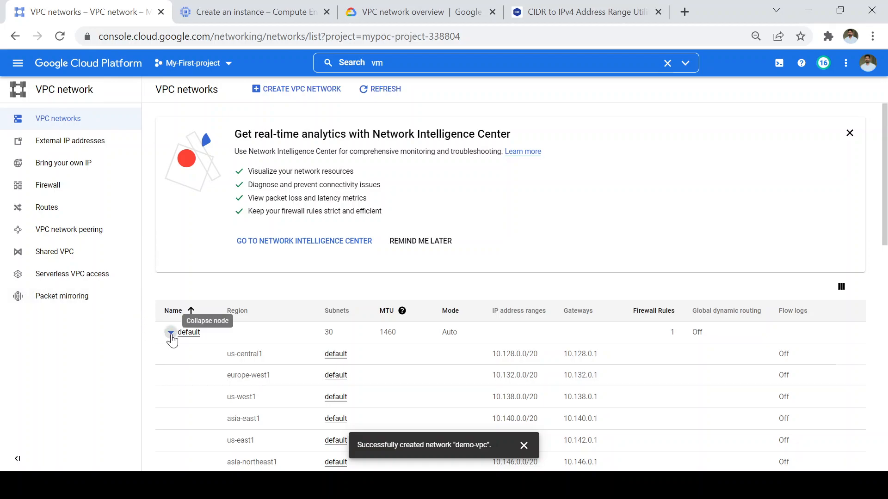
left_click(171, 333)
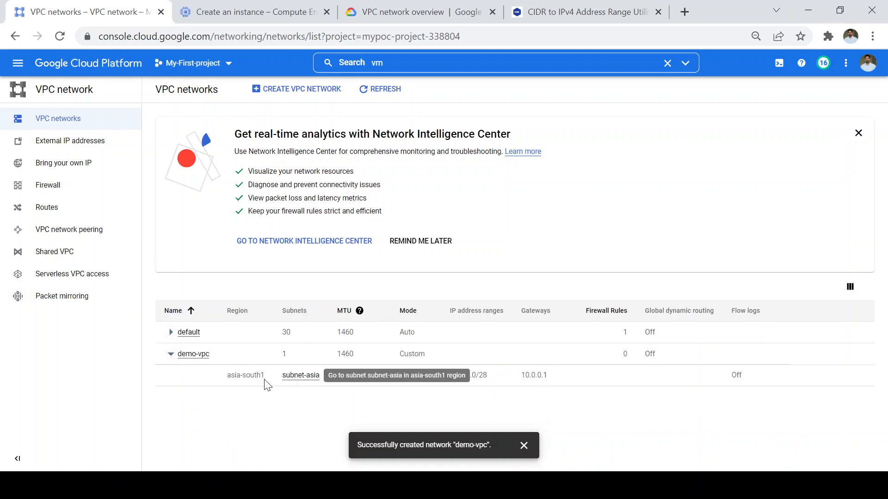
double_click(244, 376)
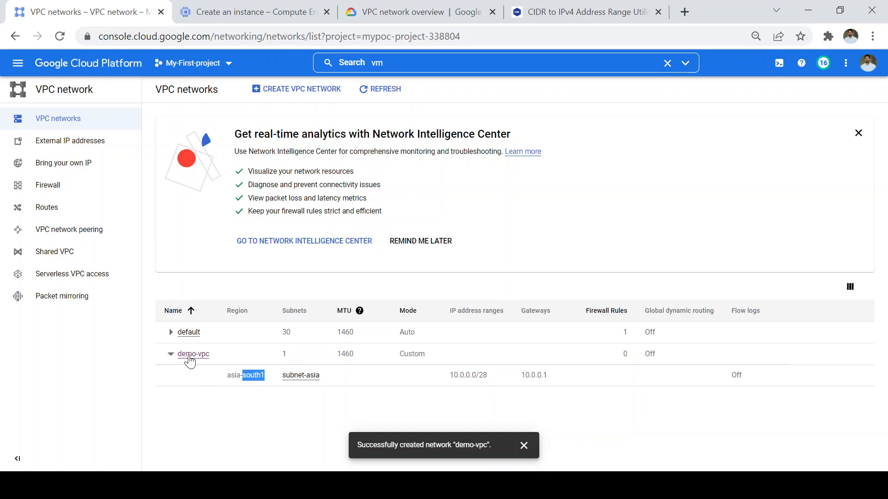
left_click(191, 356)
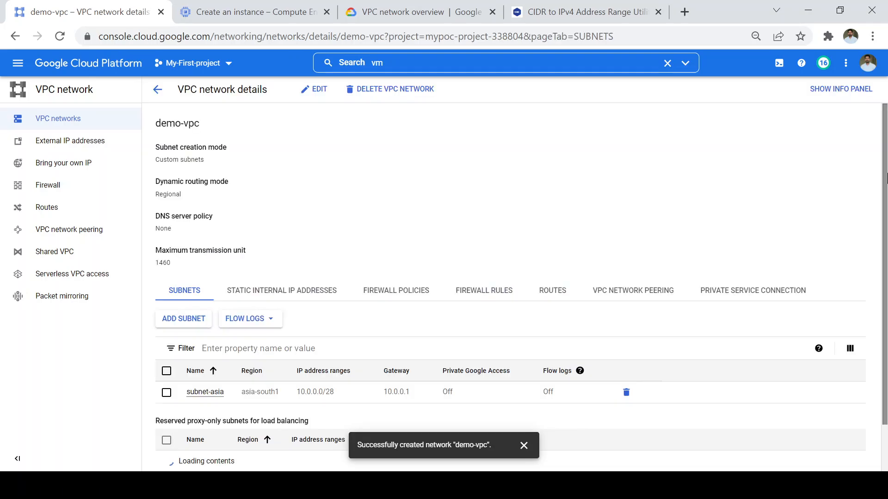
scroll(886, 239, "down", 1)
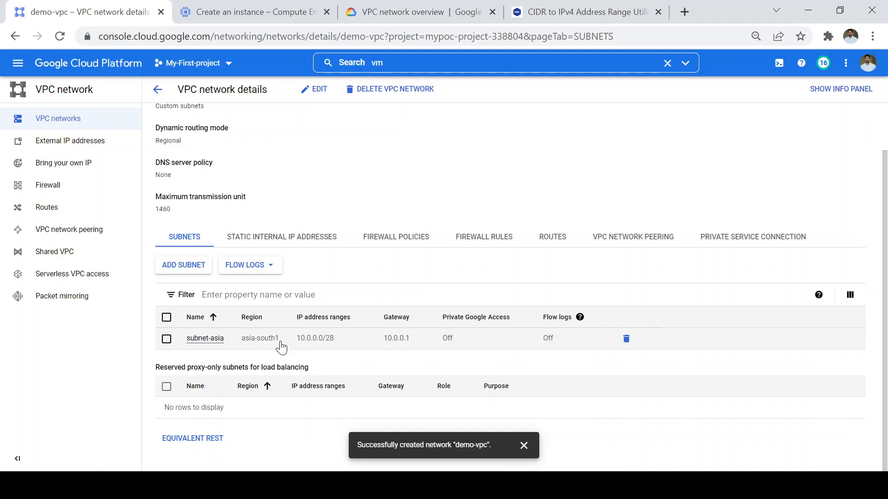
left_click_drag(280, 346, 241, 346)
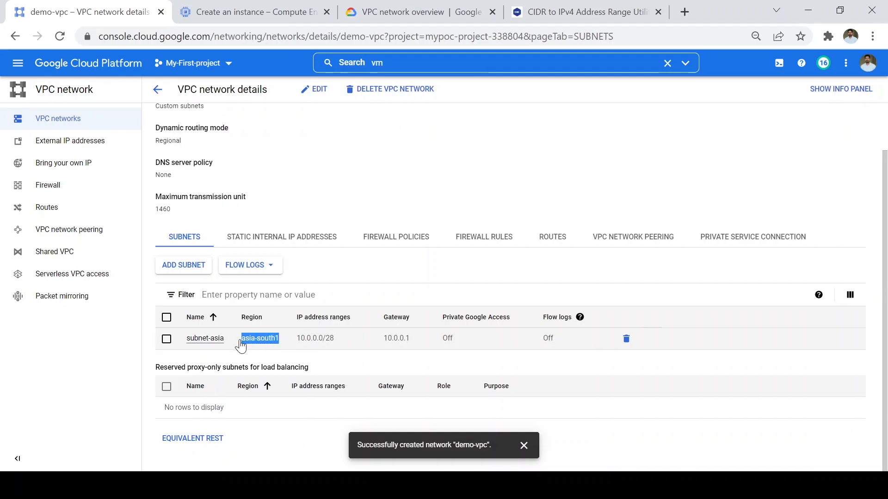
Return to the instance creation tab and set the region to asia-south1 (Mumbai).
left_click(238, 12)
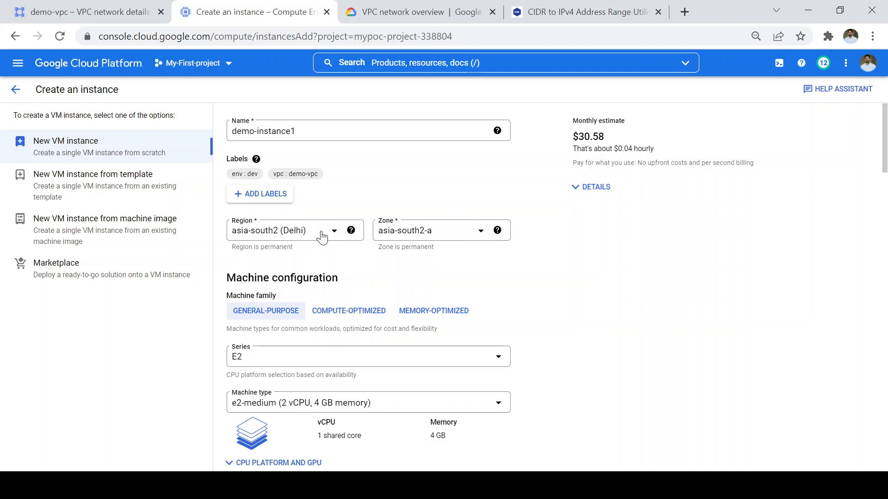
left_click(322, 237)
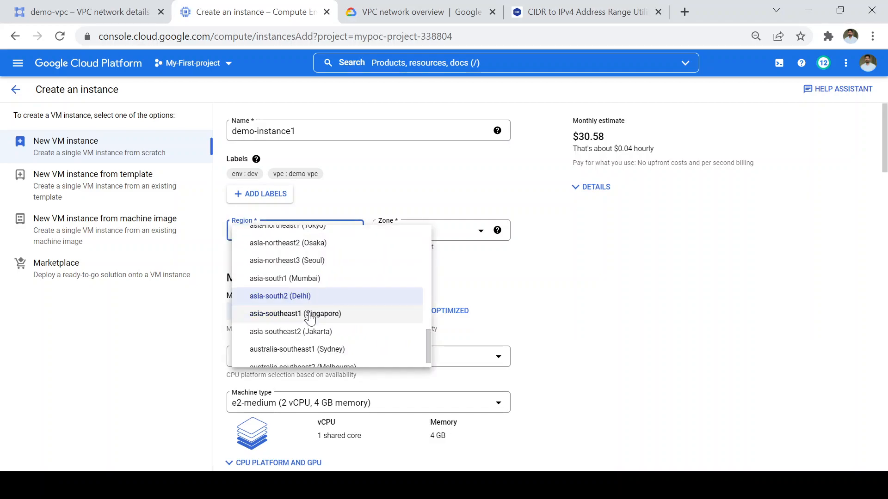
left_click(303, 279)
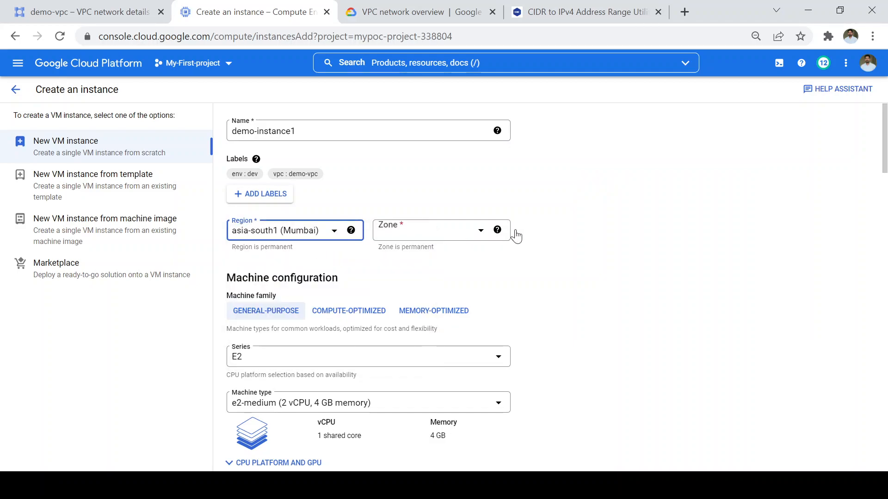
Select subnet-asia (10.0.0.0/28) as the network interface's subnetwork and create the instance.
scroll(882, 237, "down", 6)
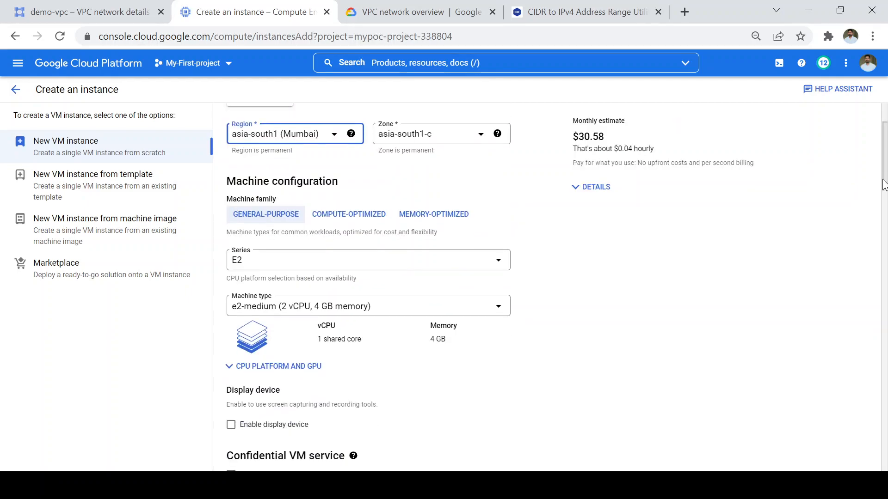
left_click_drag(884, 237, 885, 385)
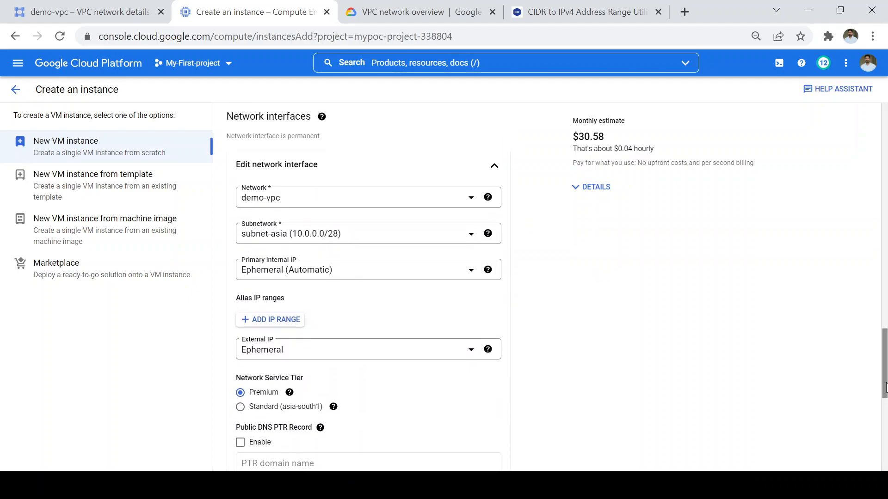
left_click(310, 241)
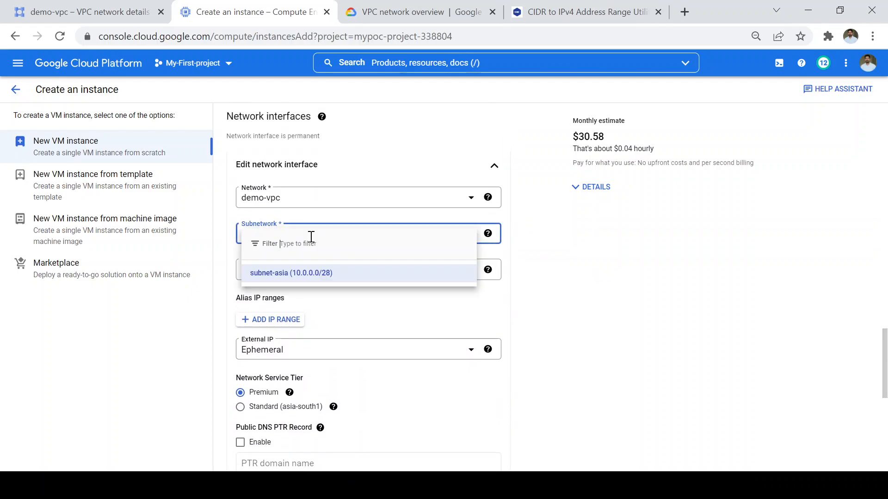
left_click(370, 274)
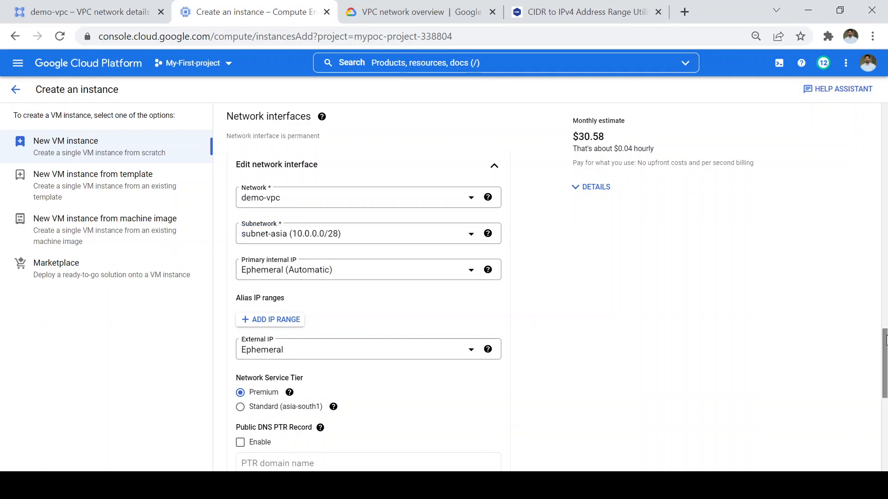
left_click_drag(884, 344, 886, 435)
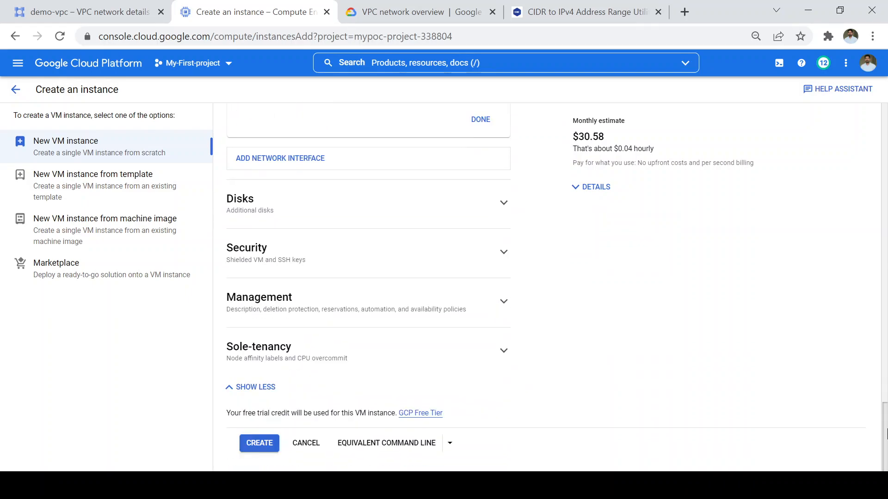
left_click(266, 445)
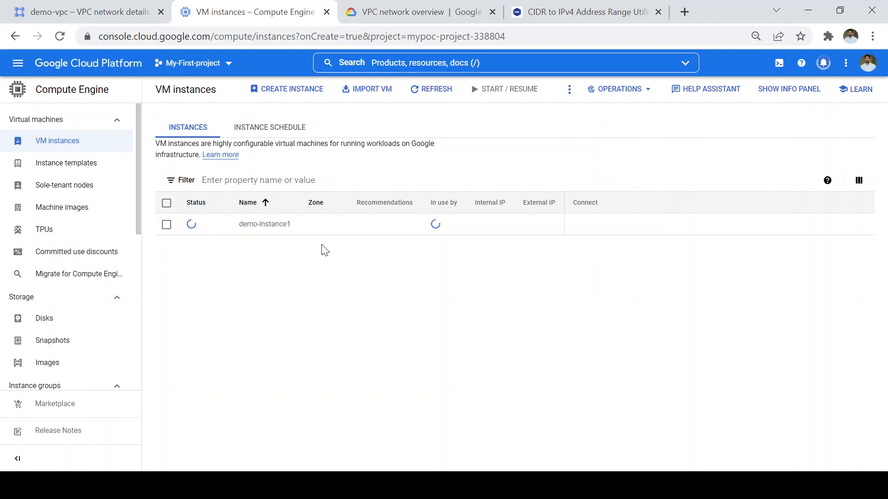
Start creating another VM instance and name it demo-instance2.
left_click(293, 101)
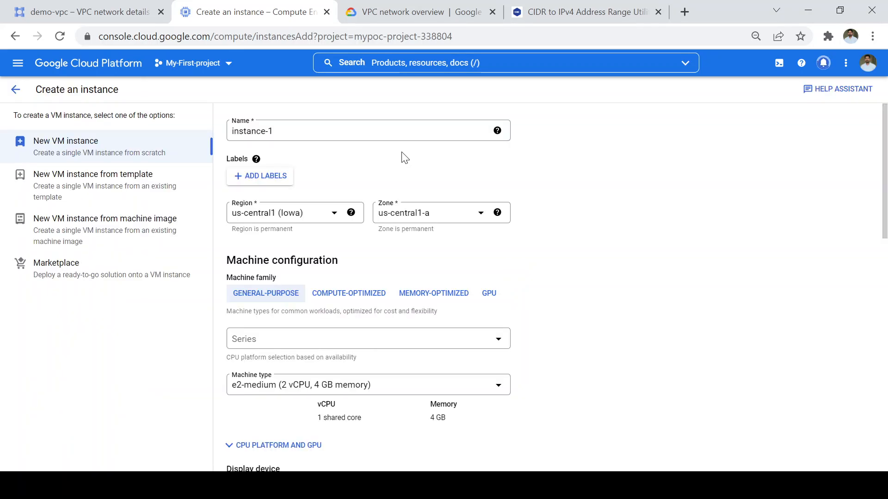
triple_click(365, 131)
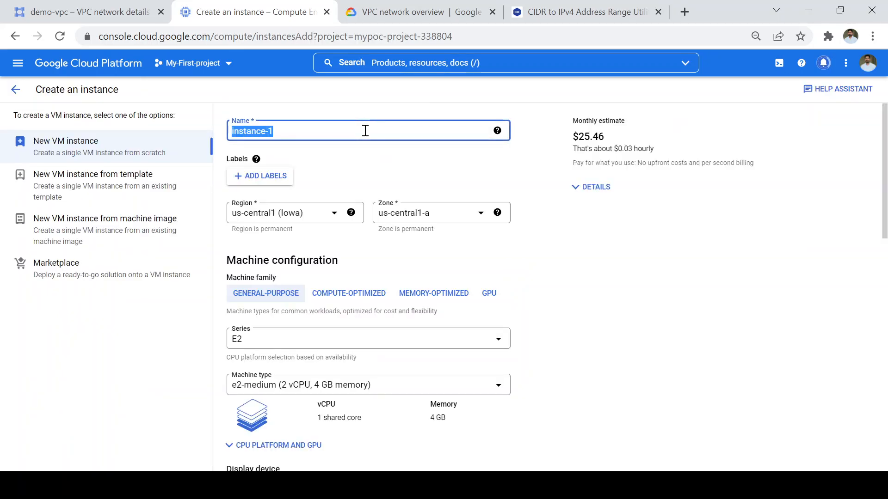
key("BackSpace")
type("demo0")
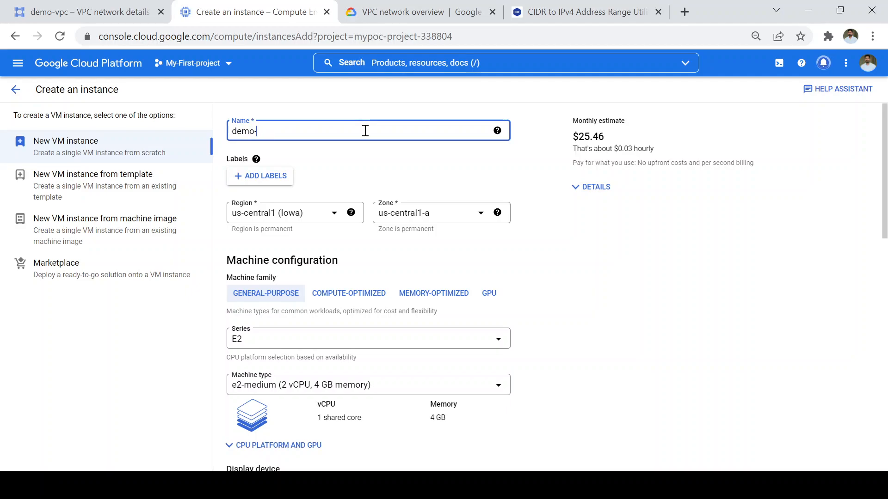
type("instance2")
Add the label env with the value test to the new instance and save it.
left_click(280, 182)
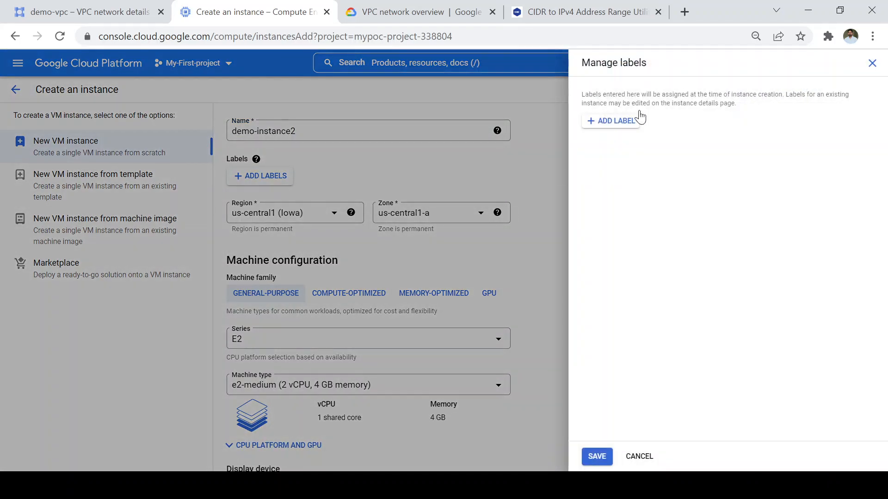
left_click(615, 122)
left_click(636, 129)
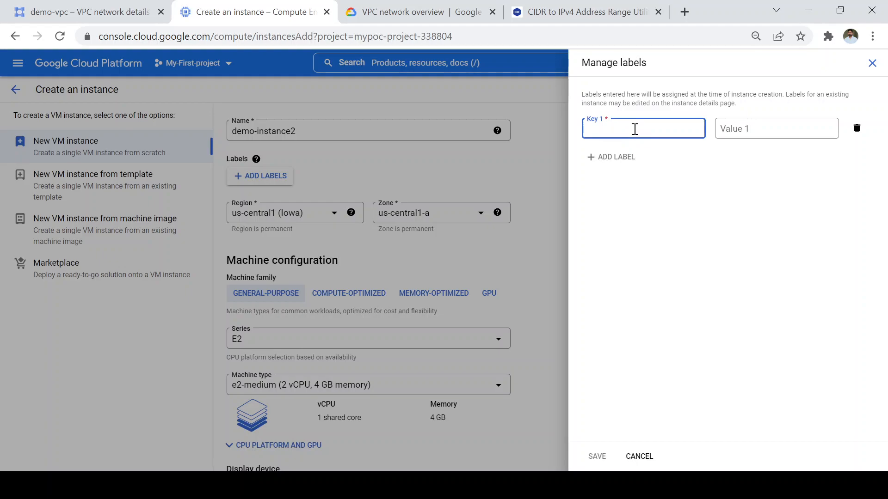
type("env")
left_click(766, 135)
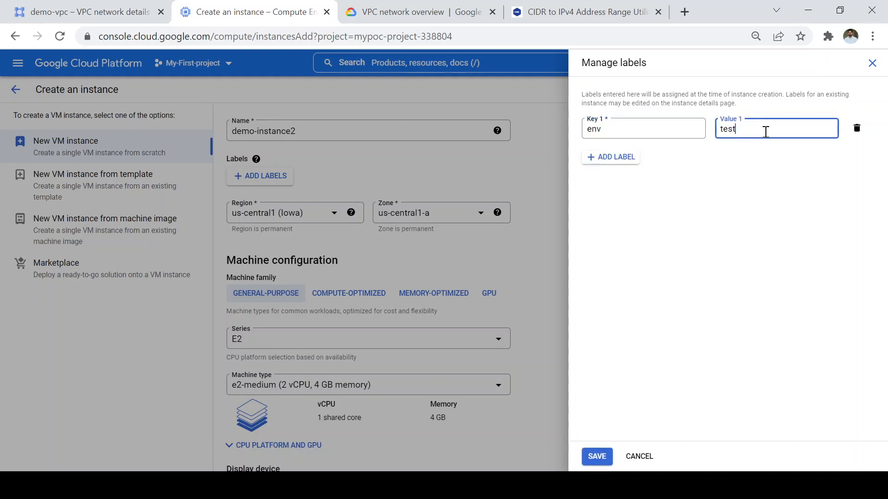
left_click(597, 458)
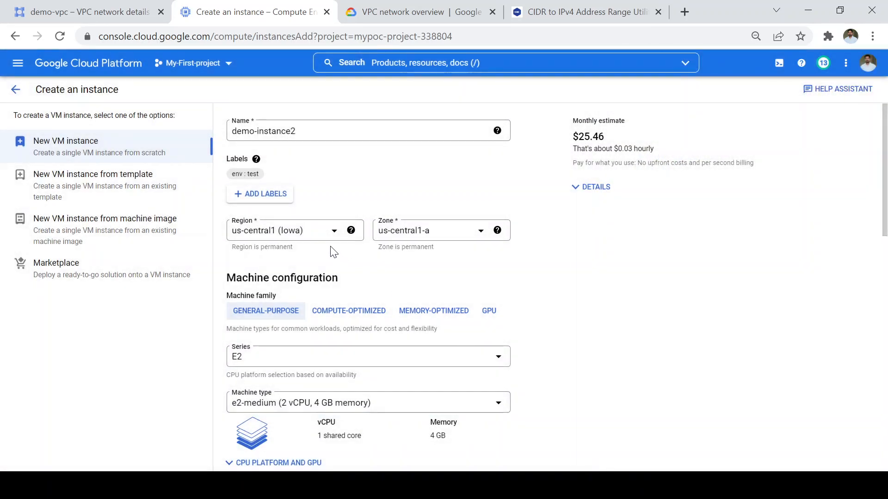
Set the new instance's region to asia-south1 (Mumbai).
left_click(309, 238)
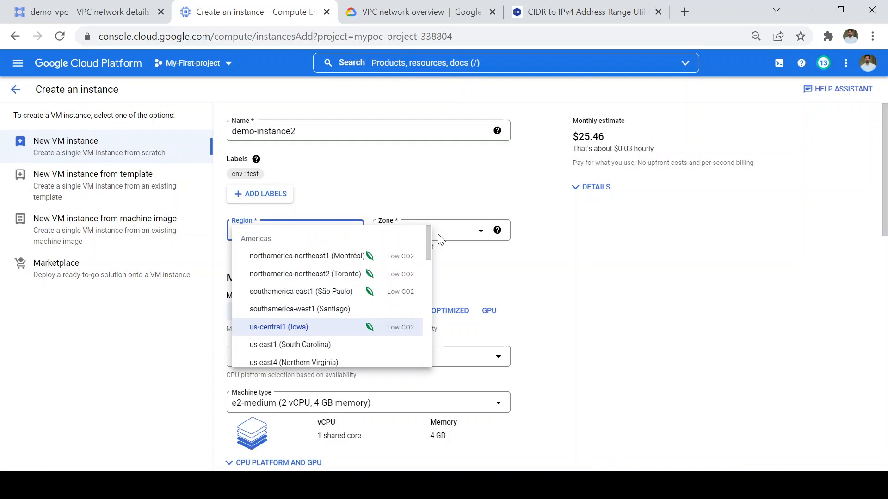
left_click_drag(426, 234, 429, 333)
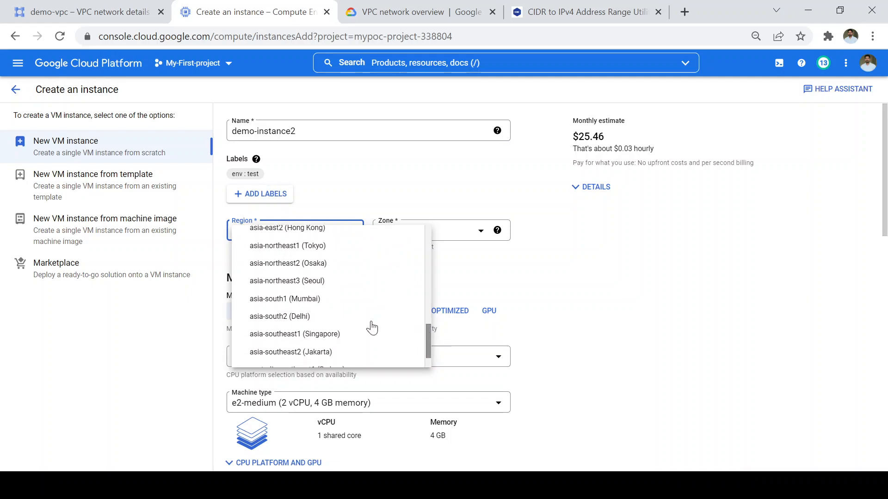
left_click(305, 299)
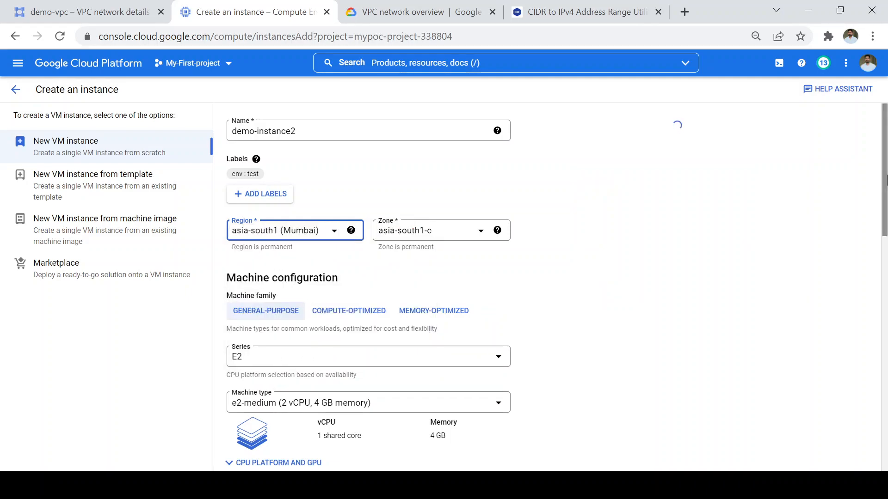
Change the boot disk's operating system to the public Ubuntu image and apply the selection.
left_click_drag(886, 166, 886, 359)
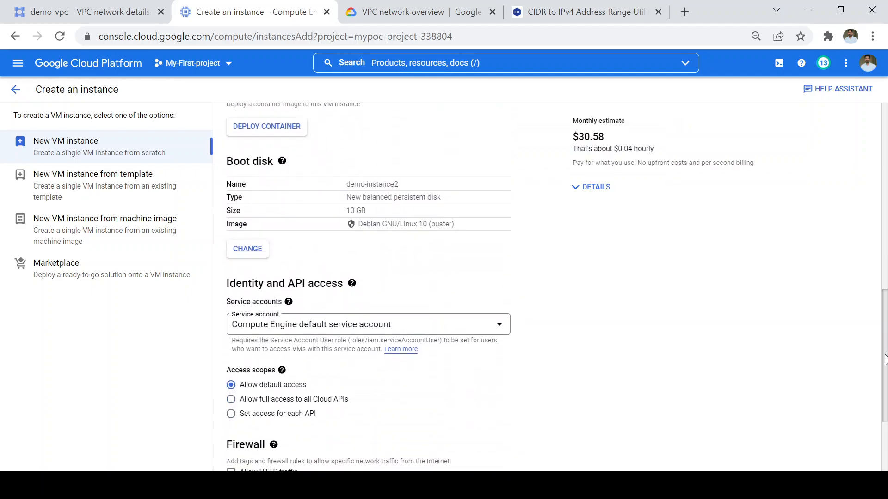
left_click(255, 229)
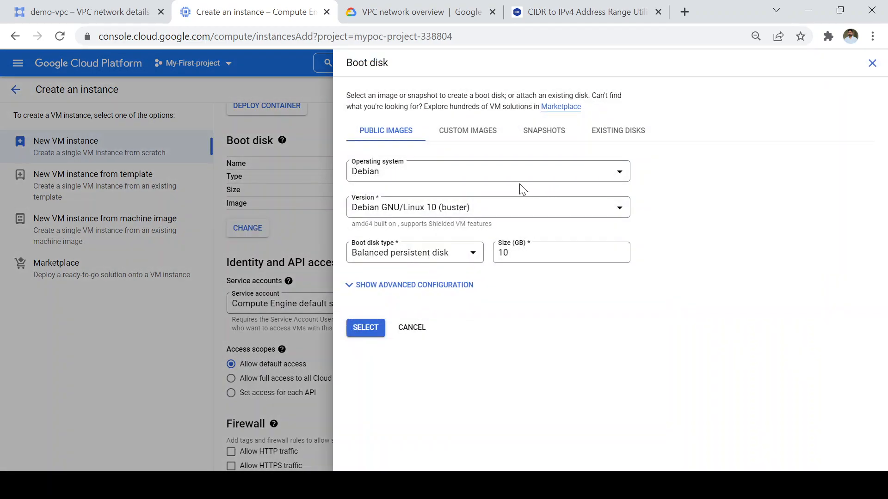
left_click(511, 182)
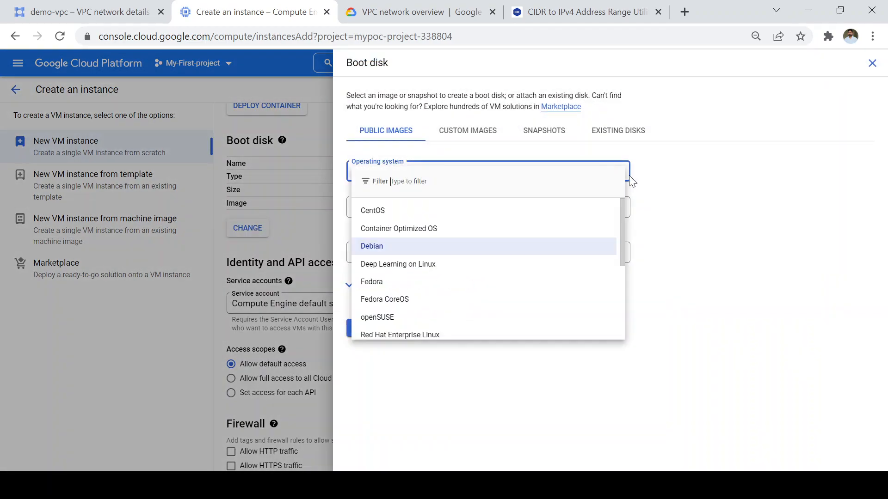
left_click_drag(620, 213, 622, 287)
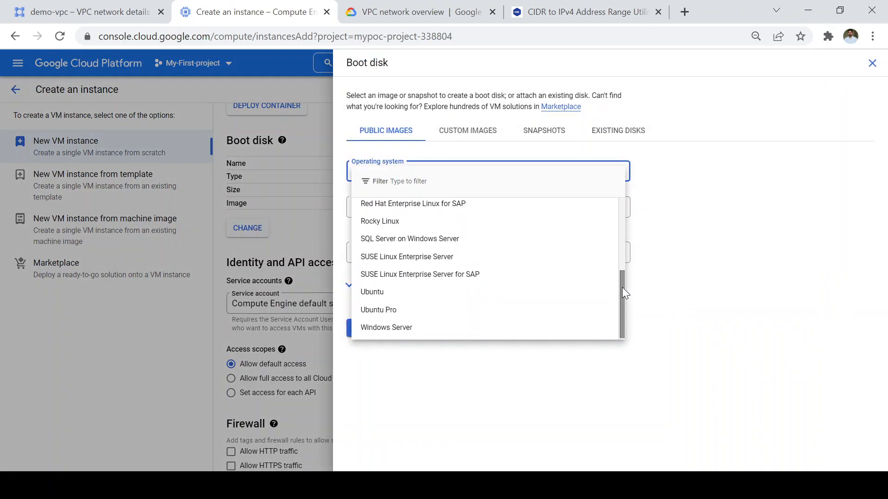
left_click(364, 291)
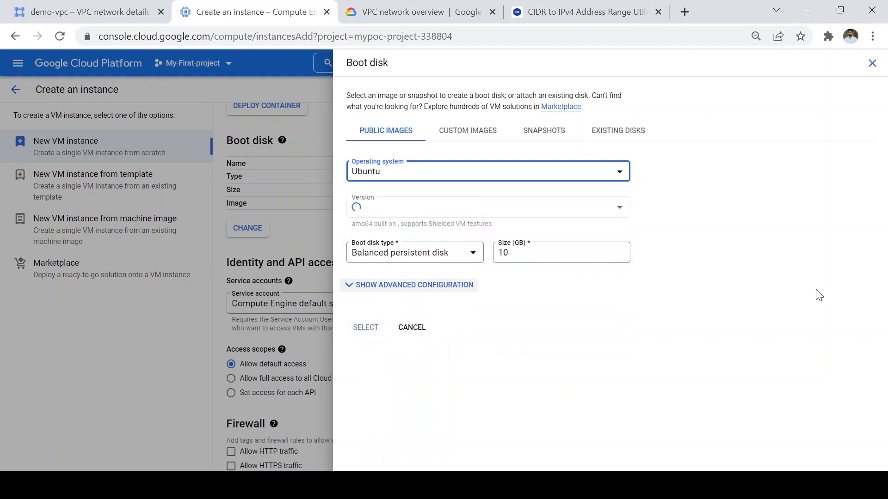
left_click(368, 330)
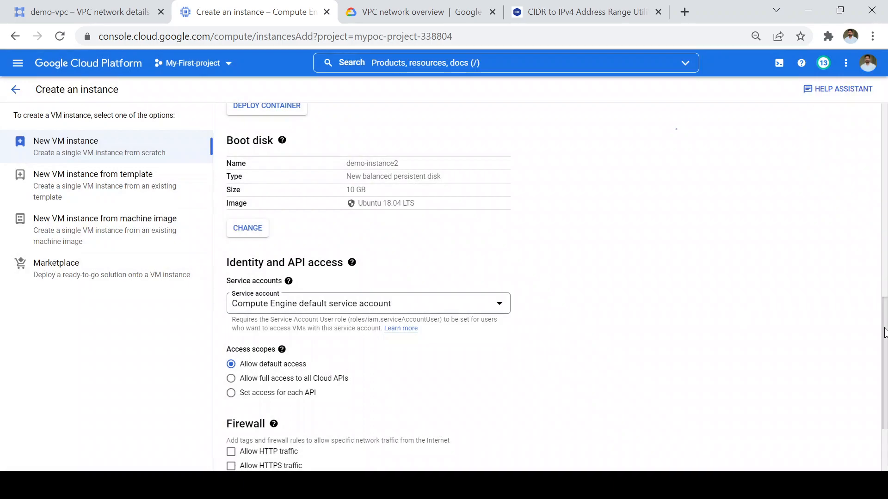
Expand the instance's advanced networking settings and add the network tag demo2.
left_click_drag(884, 360, 884, 398)
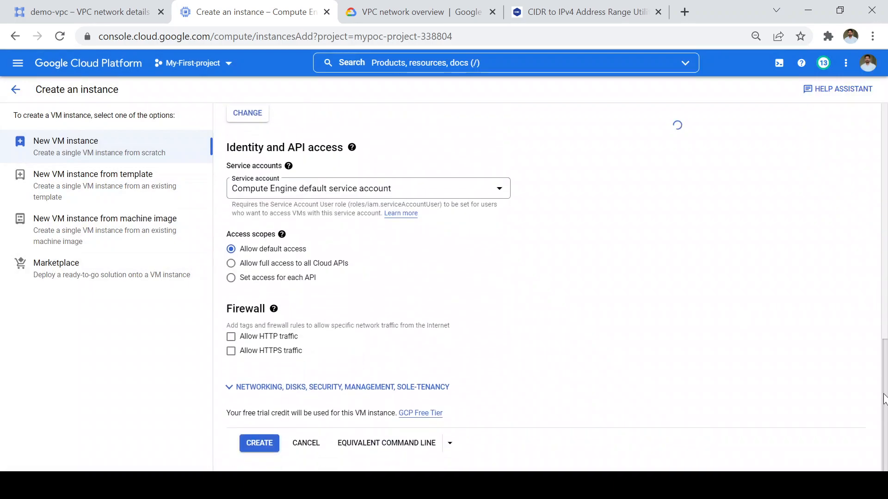
left_click(248, 392)
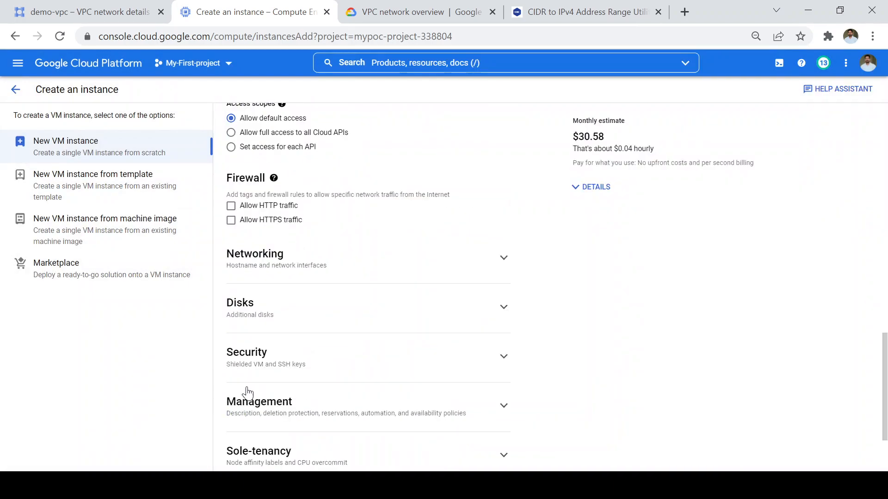
left_click(296, 268)
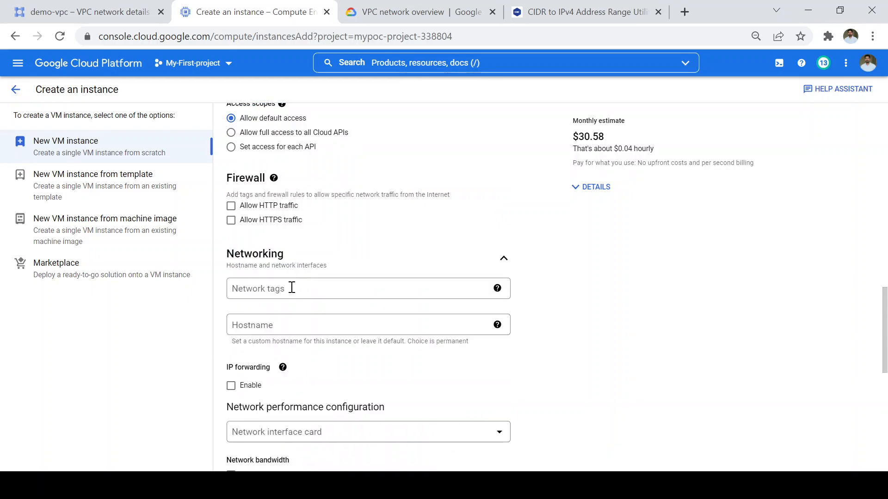
left_click(292, 289)
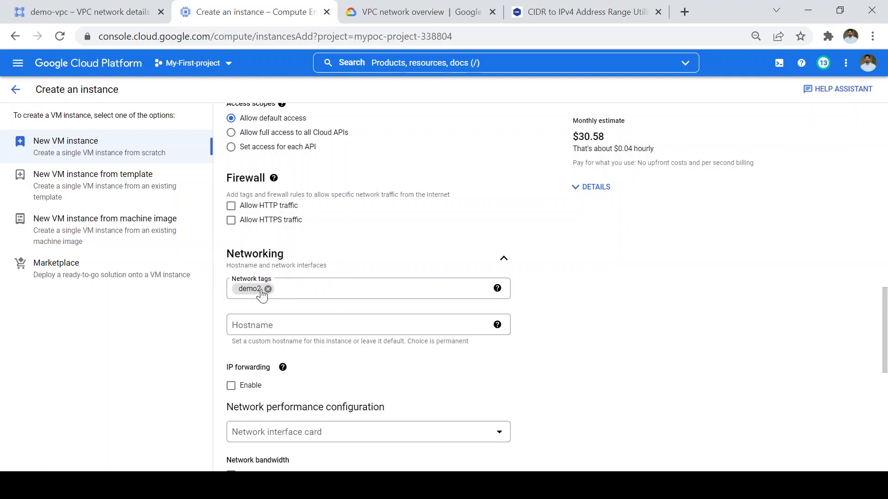
Set the default network interface's network to demo-vpc, using subnet-asia (10.0.0.0/28), and create the instance.
left_click_drag(885, 297, 883, 399)
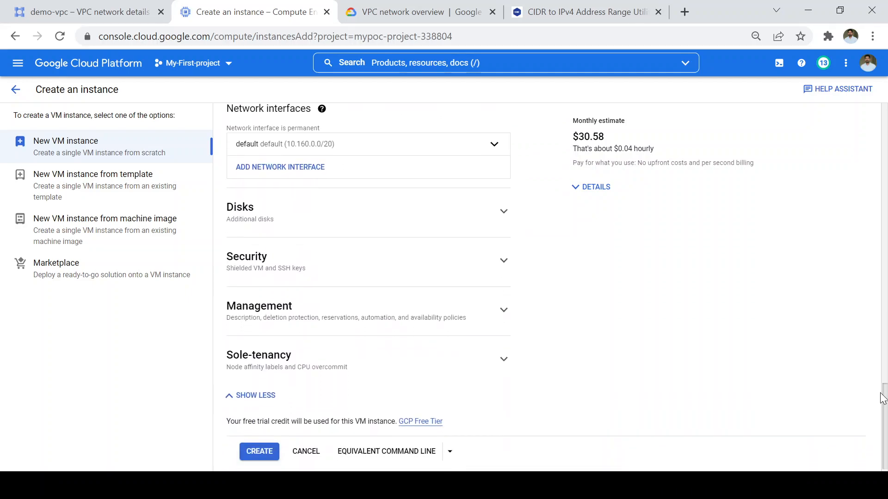
left_click(494, 146)
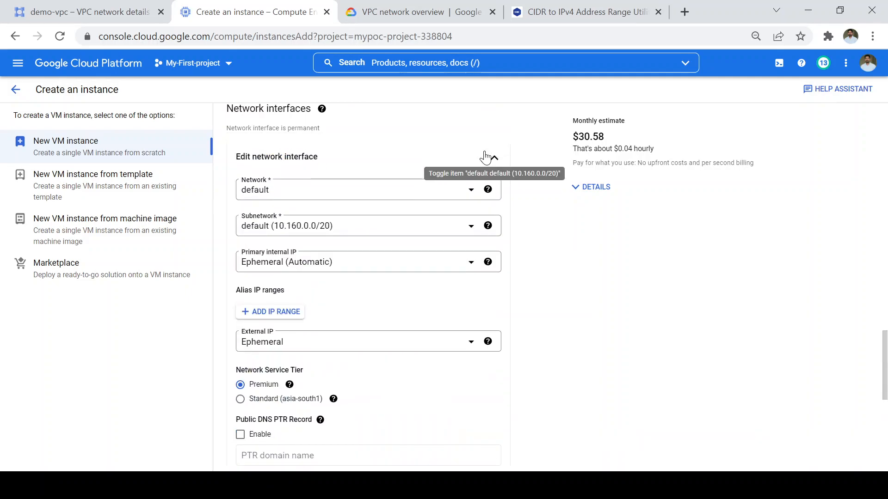
left_click(353, 193)
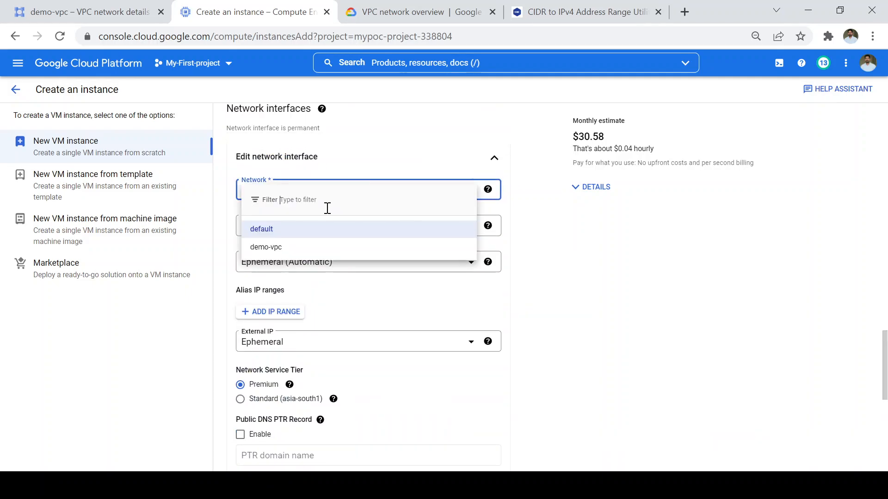
left_click(292, 249)
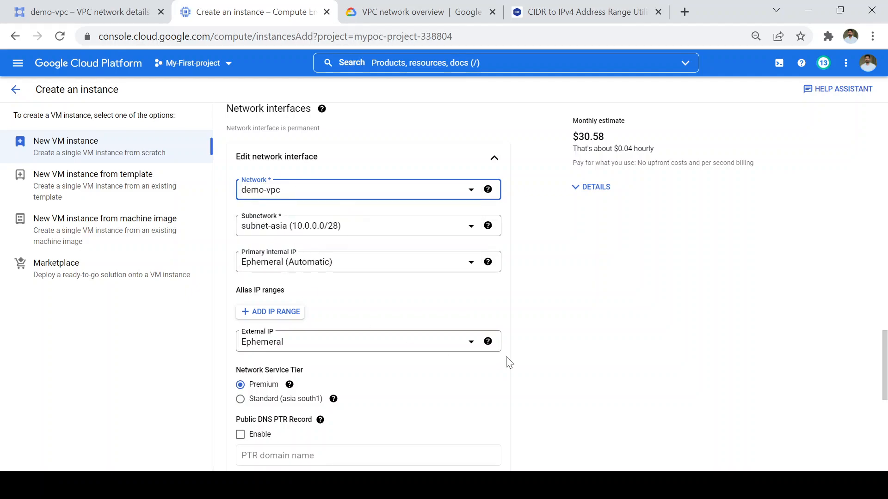
left_click_drag(885, 342, 885, 416)
left_click(261, 441)
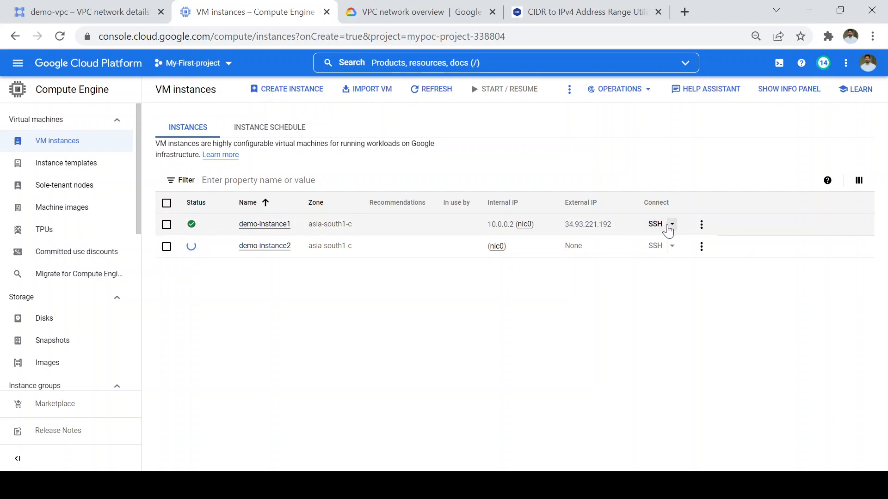
Activate Cloud Shell, open it in its own browser tab, and close the embedded terminal on the VM instances page.
left_click(779, 63)
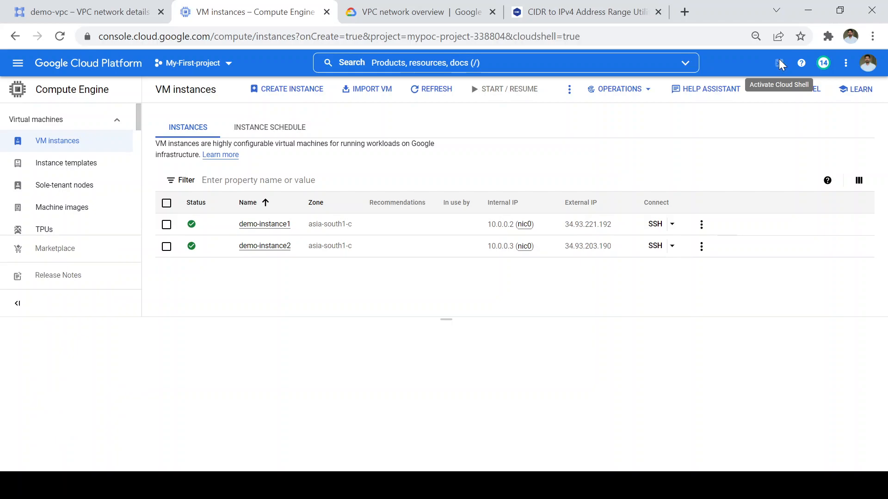
left_click_drag(446, 319, 444, 304)
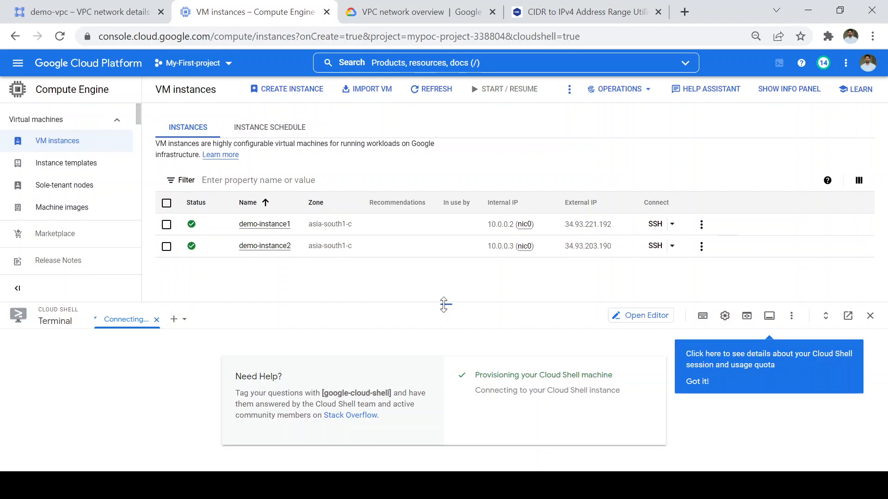
left_click(848, 316)
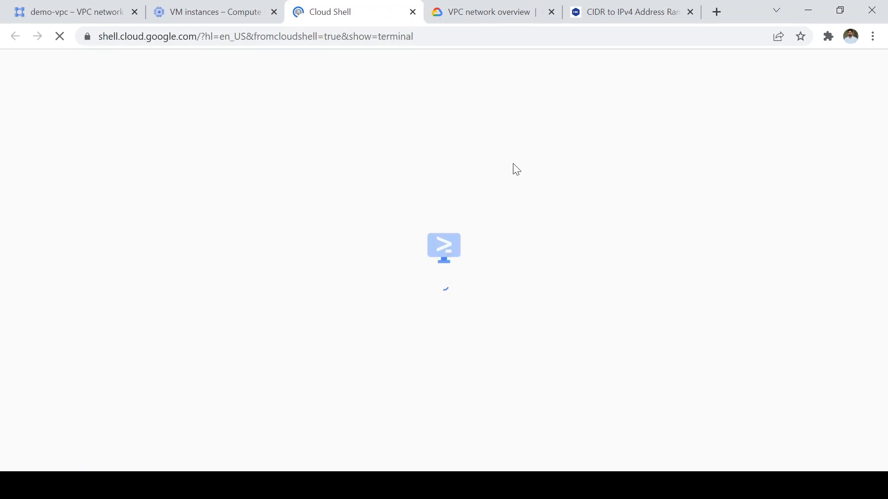
left_click(193, 18)
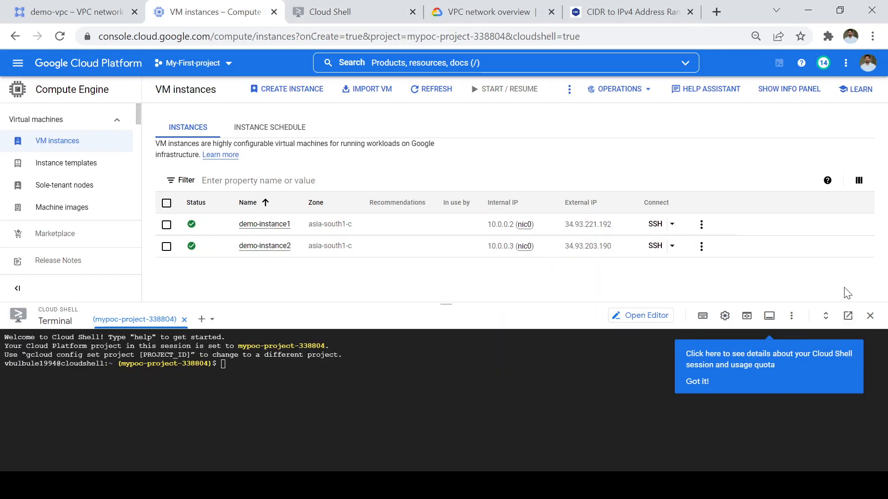
left_click(869, 315)
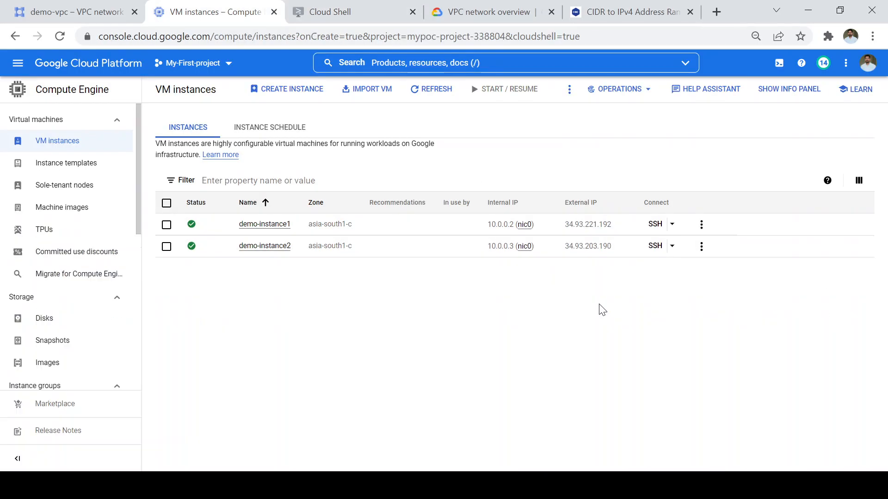
left_click(334, 15)
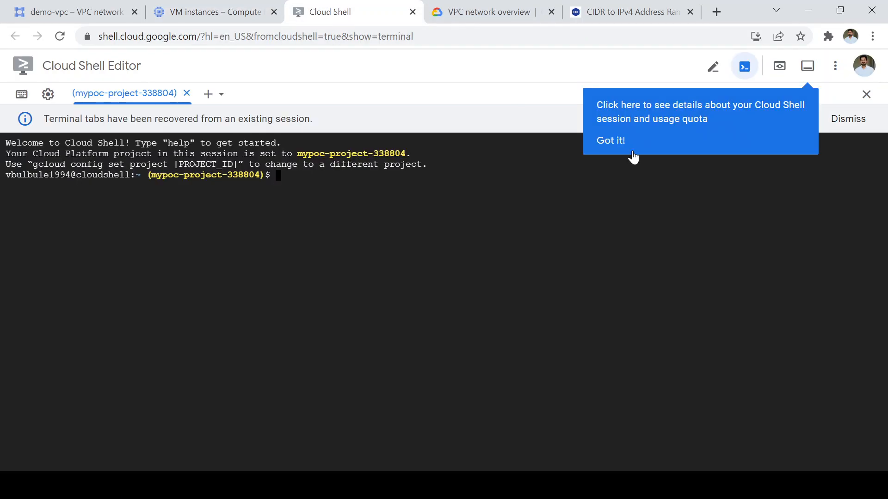
key("Return")
key("Return")
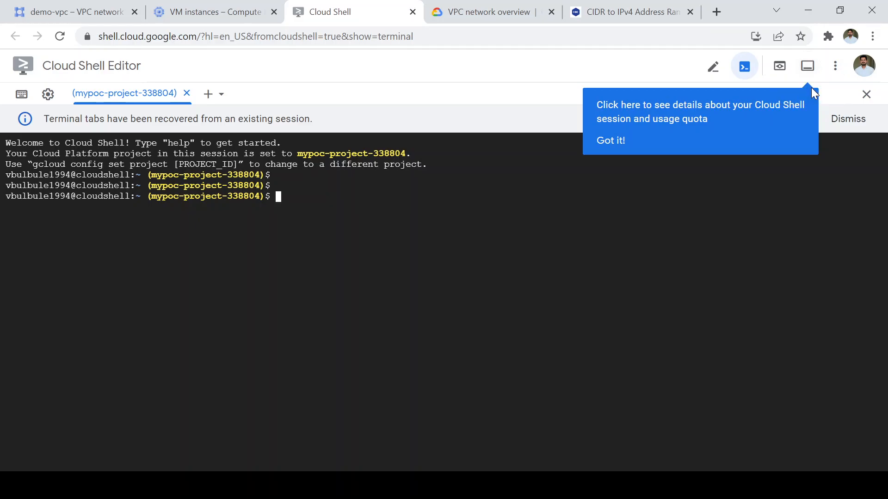
Close and reopen the Cloud Shell terminal, and open the session details in place of the usage quota hint.
left_click(863, 104)
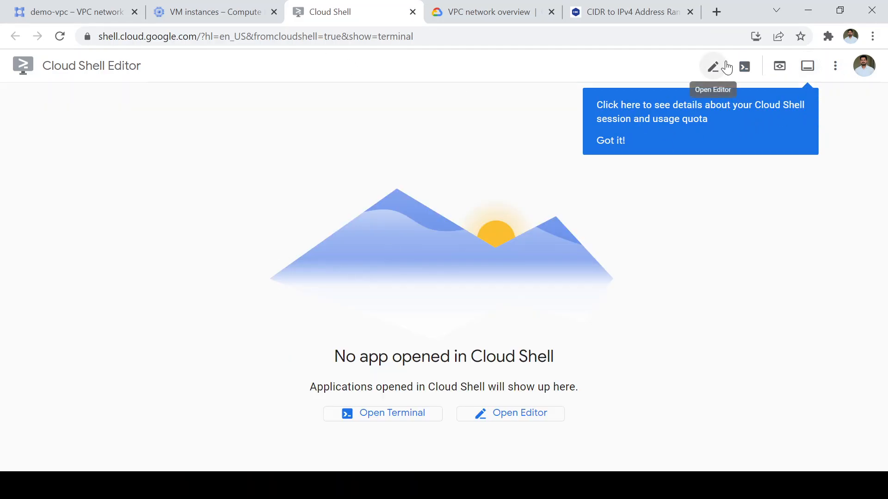
left_click(741, 72)
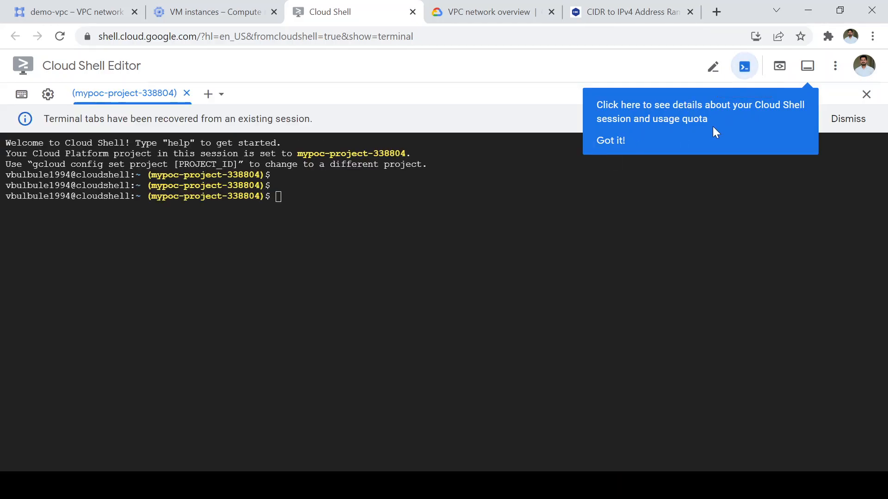
left_click(807, 67)
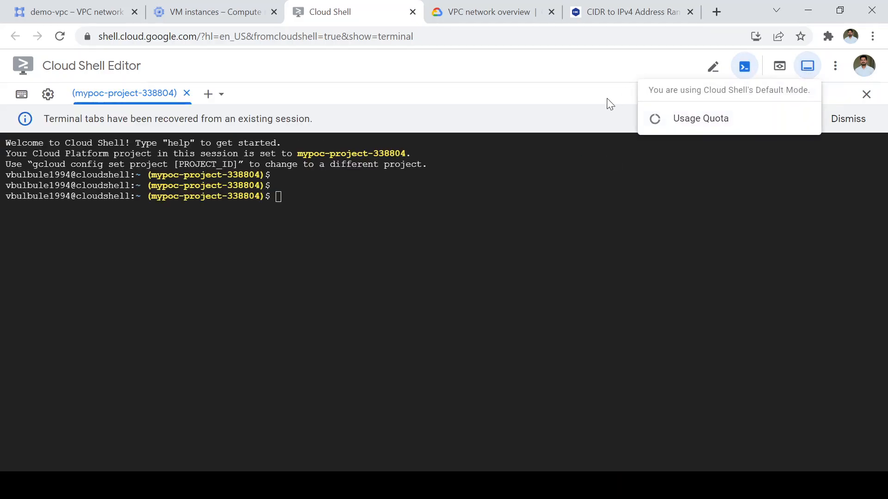
Set the Cloud Shell terminal's text size to Medium and cancel the Tmux settings dialog.
left_click(568, 102)
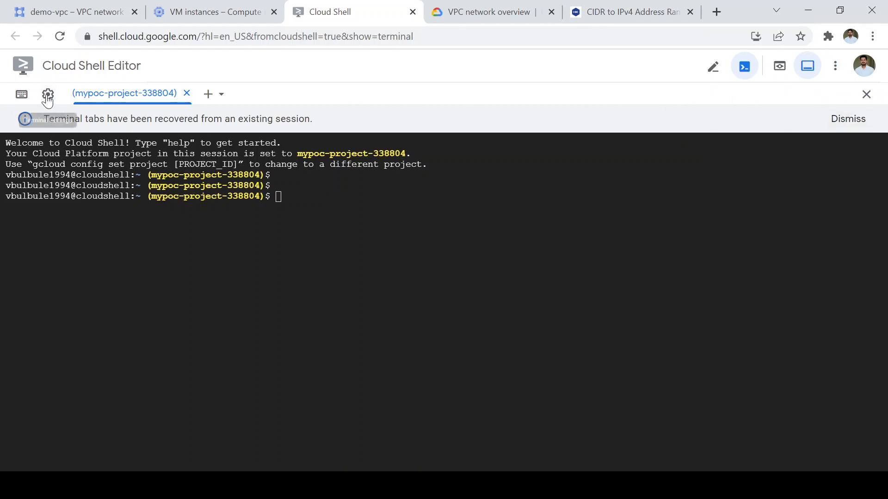
left_click(49, 95)
mouse_move(118, 143)
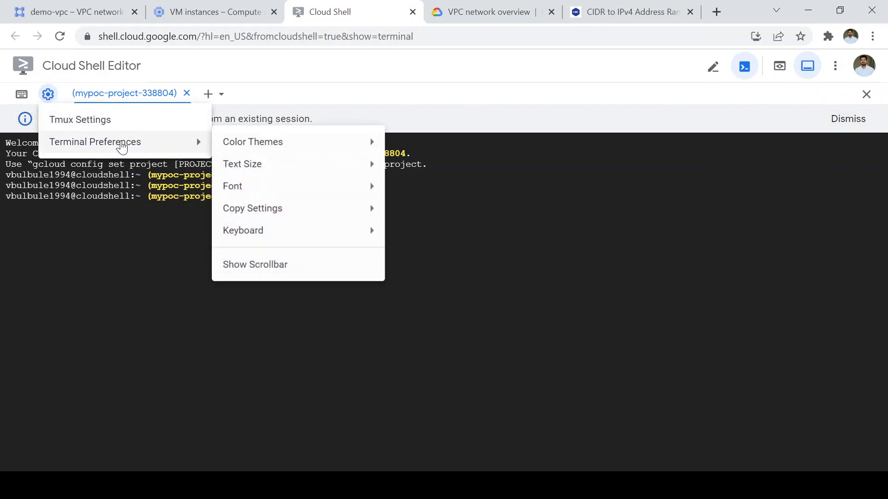
mouse_move(277, 192)
mouse_move(307, 179)
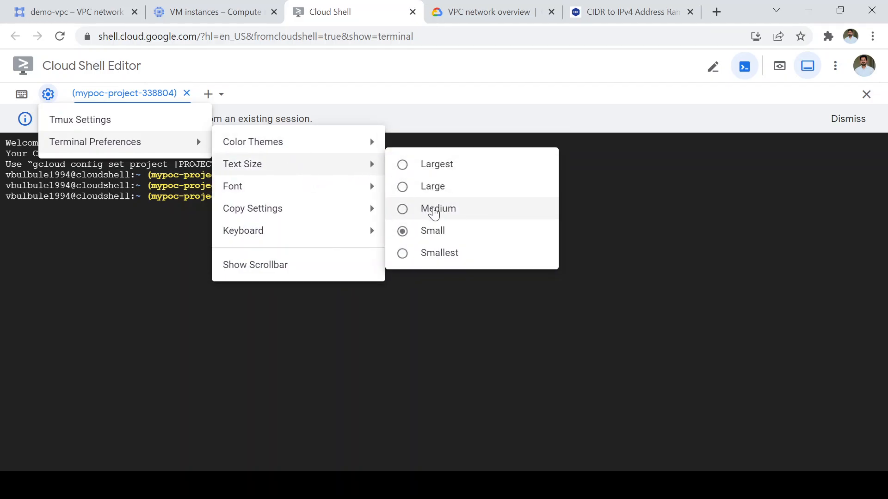
left_click(433, 209)
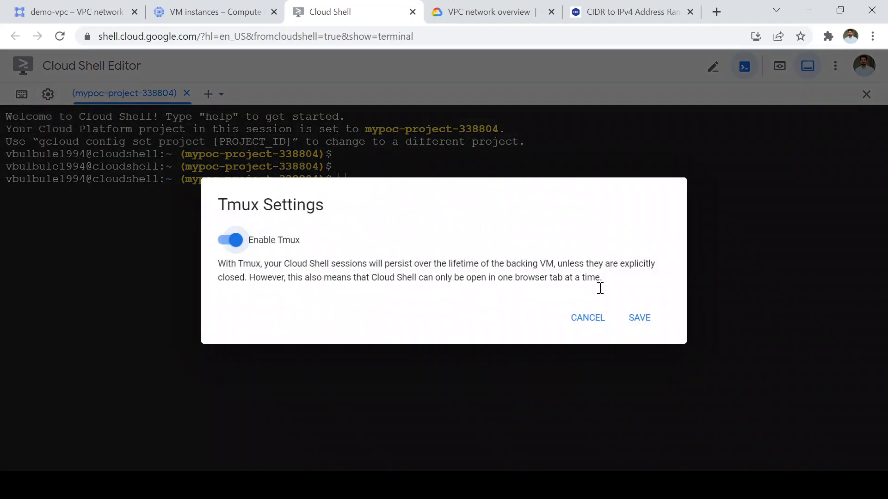
left_click(591, 318)
key("Return")
key("Return")
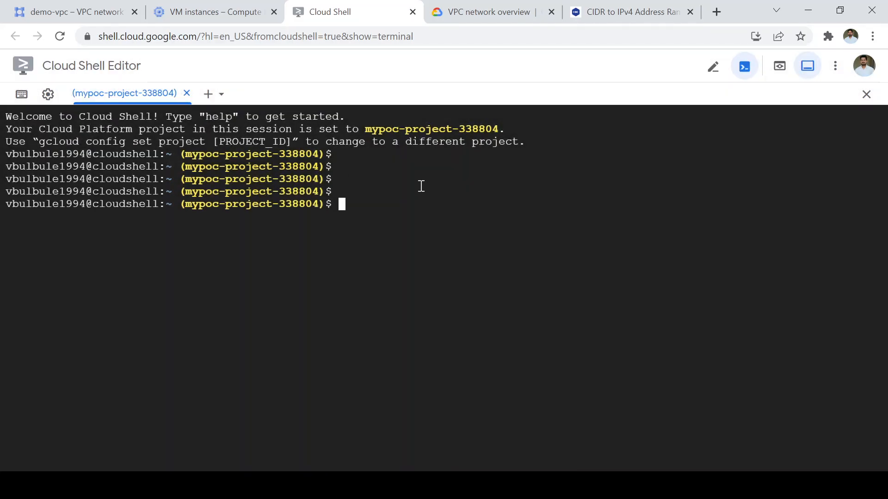
Begin a gcloud compute ssh command in Cloud Shell, with the name demo-instance1 copied from the VM instances list.
type("gcloud compute ssh")
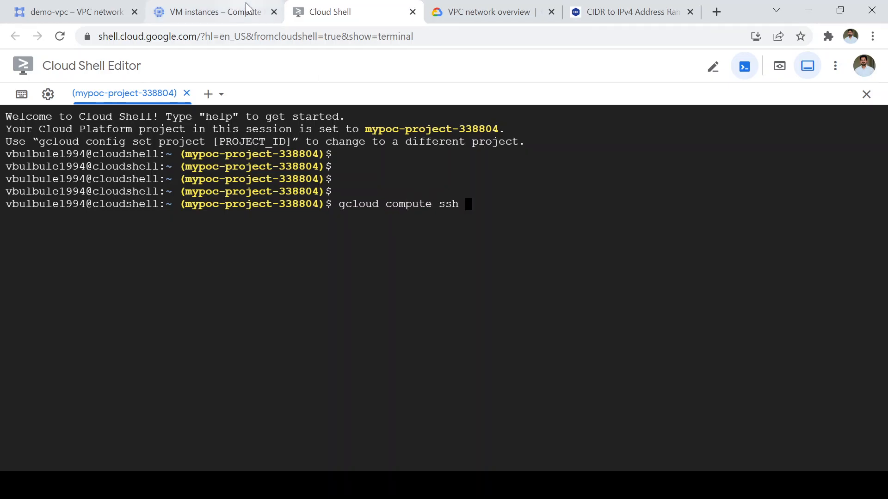
left_click(216, 12)
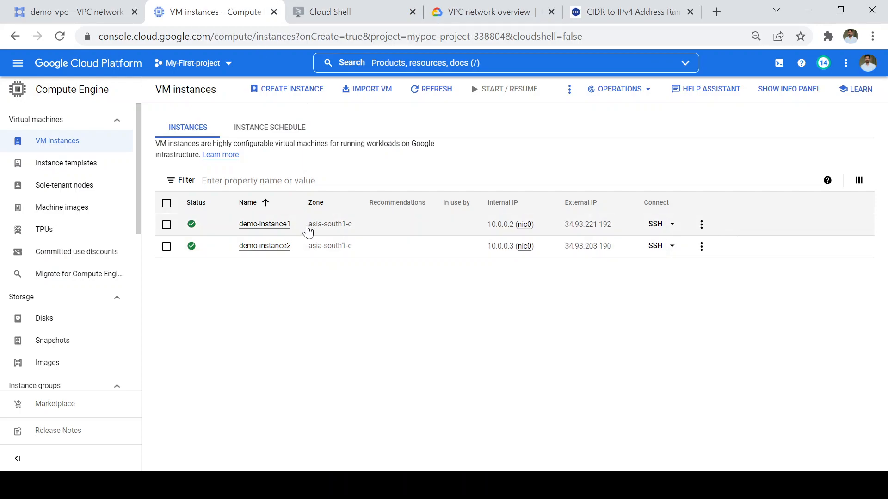
left_click_drag(291, 224, 236, 227)
key("ctrl+c")
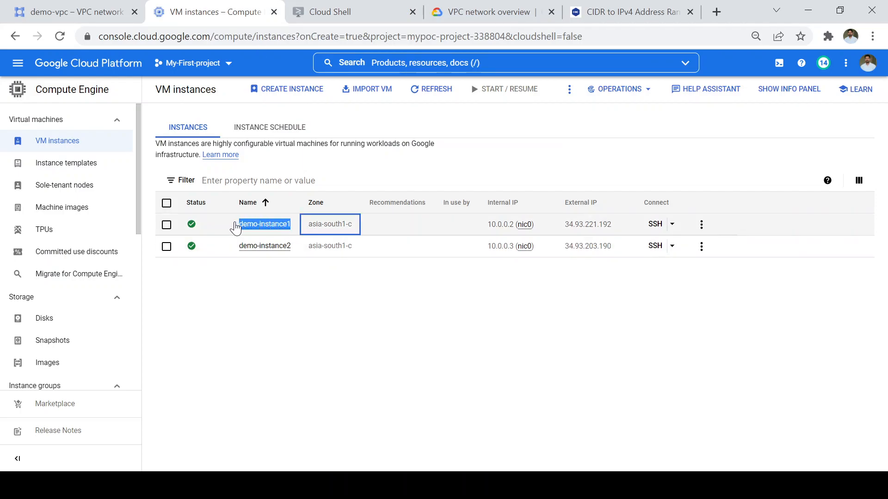
left_click(361, 9)
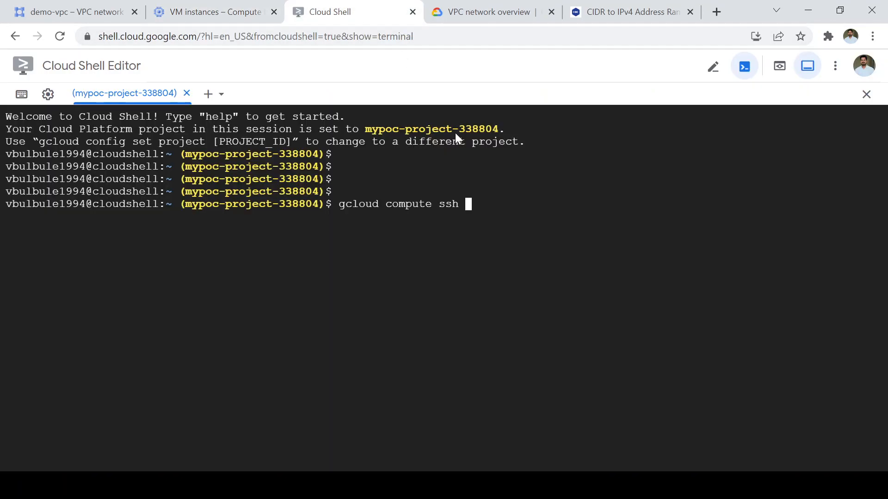
key("ctrl+v")
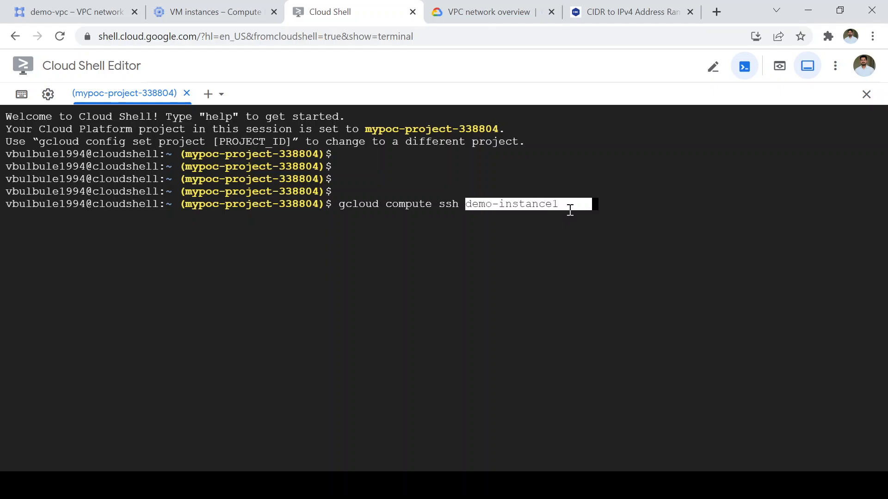
Complete the SSH command with --zone=asia-south1-c, without stray characters after the instance name, and run it.
type("\\\\\\")
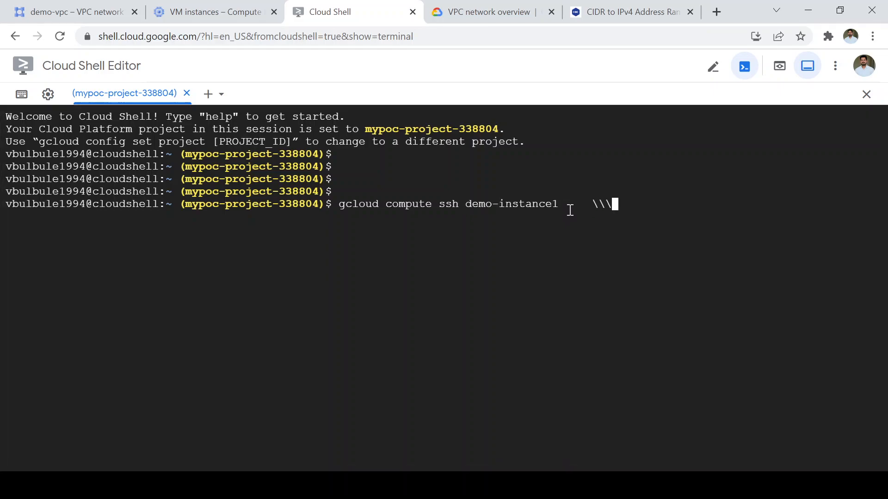
key("BackSpace")
key("BackSpace")
key("BackSpace")
key("BackSpace")
key("BackSpace")
key("BackSpace")
key("BackSpace")
key("BackSpace")
key("BackSpace")
key("BackSpace")
type("e1 --zone=asia-southe")
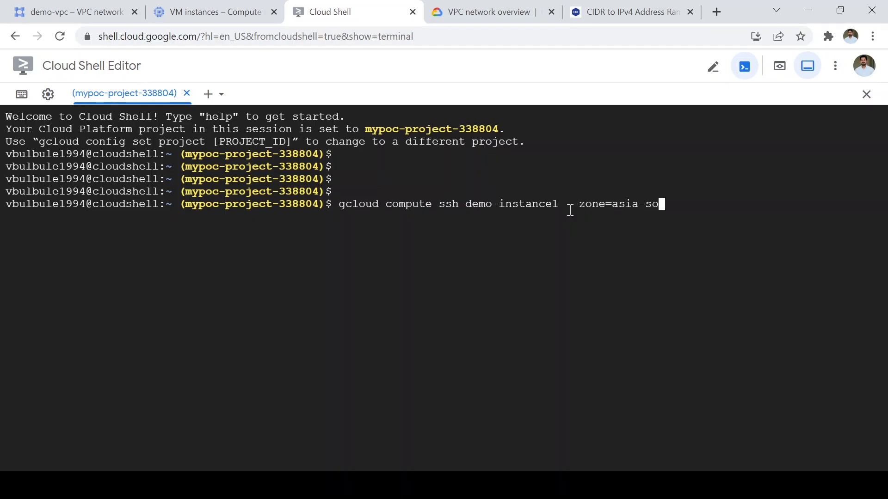
key("BackSpace")
type("1-c")
key("Return")
Check the SSH connect option of demo-instance1 in the VM instances list and examine the port in the SSH command's output.
left_click(234, 16)
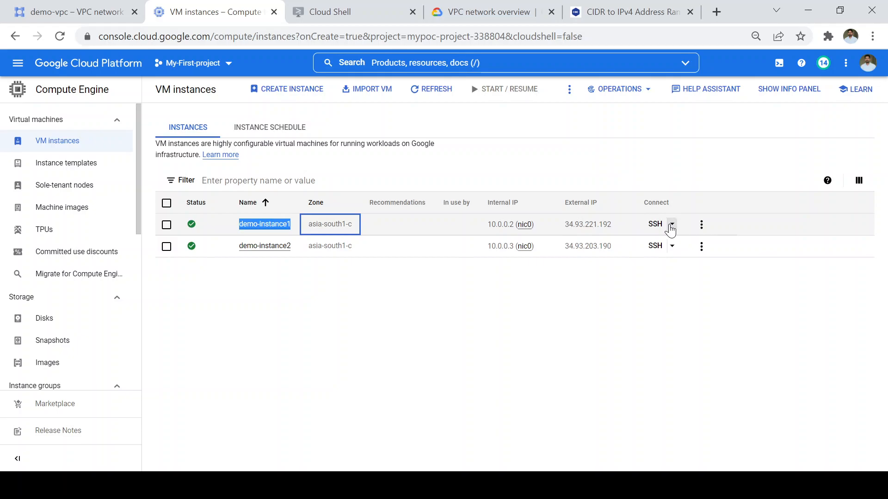
left_click(340, 16)
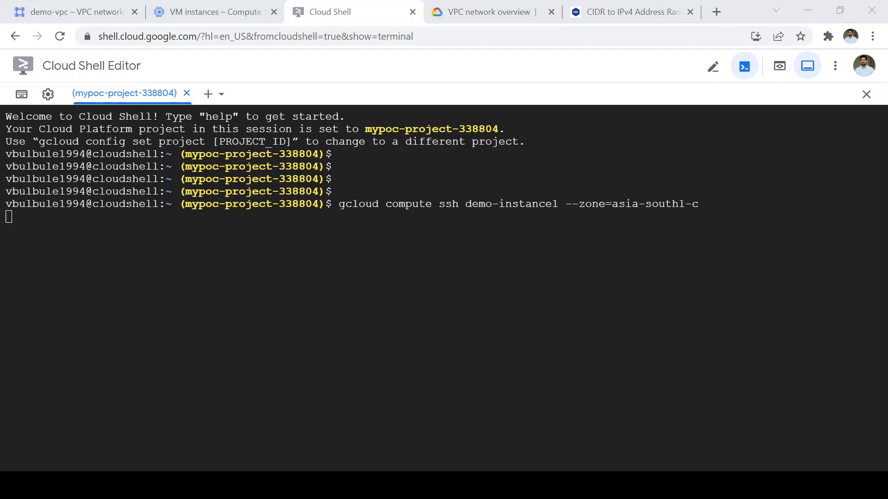
left_click(880, 369)
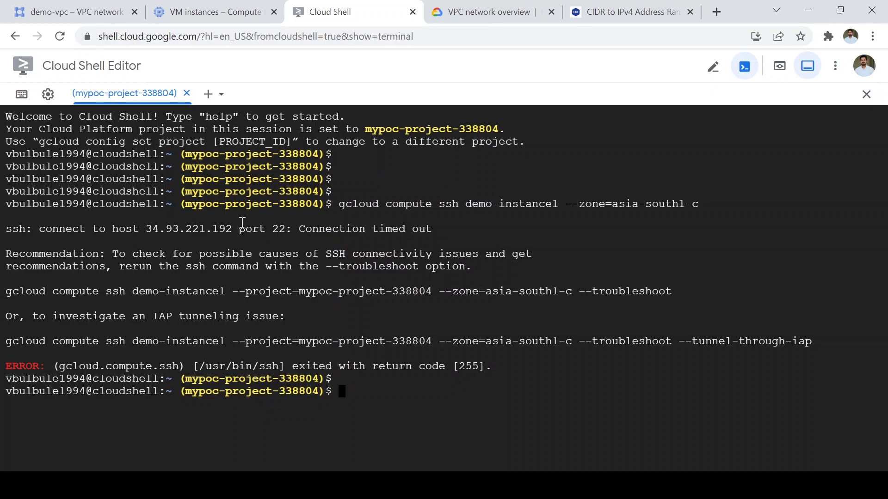
left_click_drag(238, 227, 287, 227)
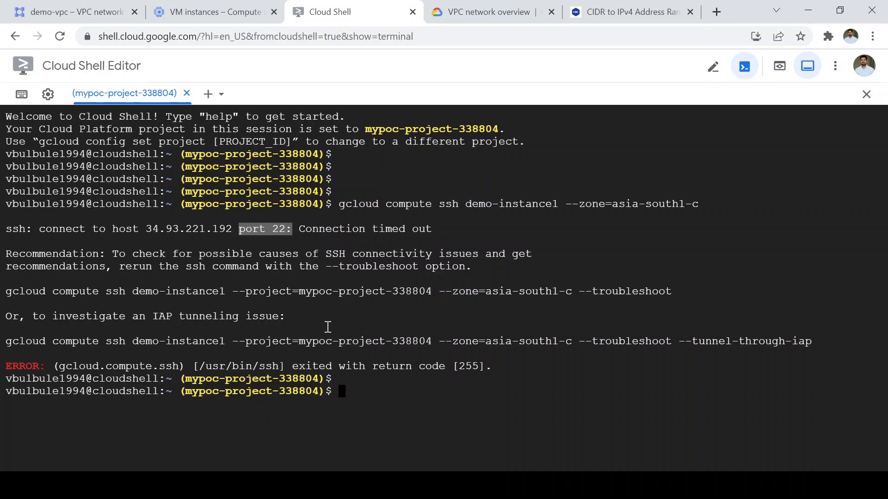
Open the firewall rules of demo-vpc and start adding a new firewall rule.
left_click(224, 16)
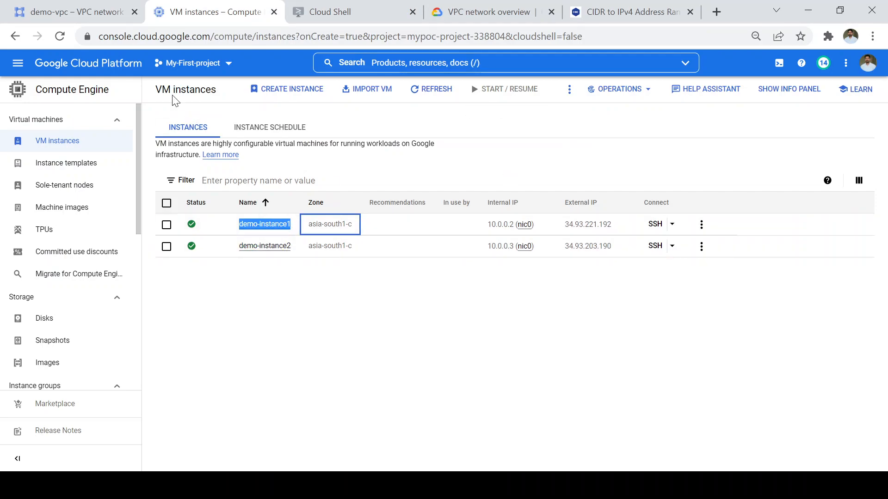
left_click(82, 15)
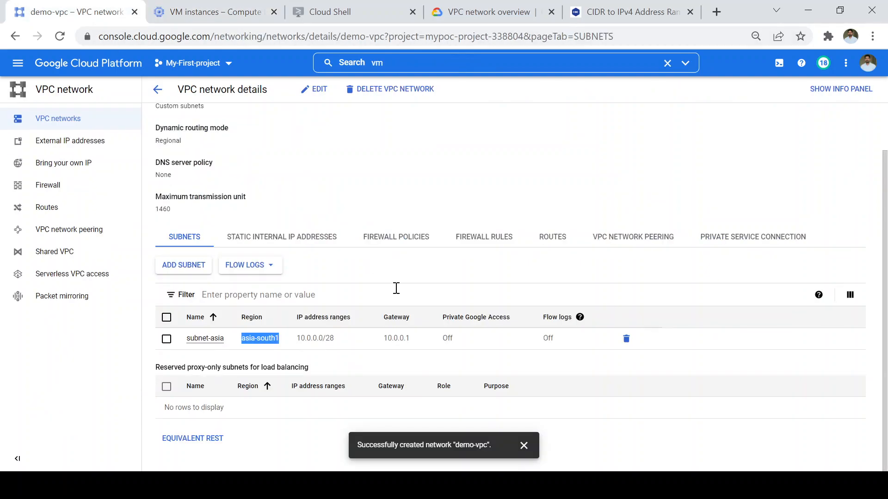
left_click(483, 237)
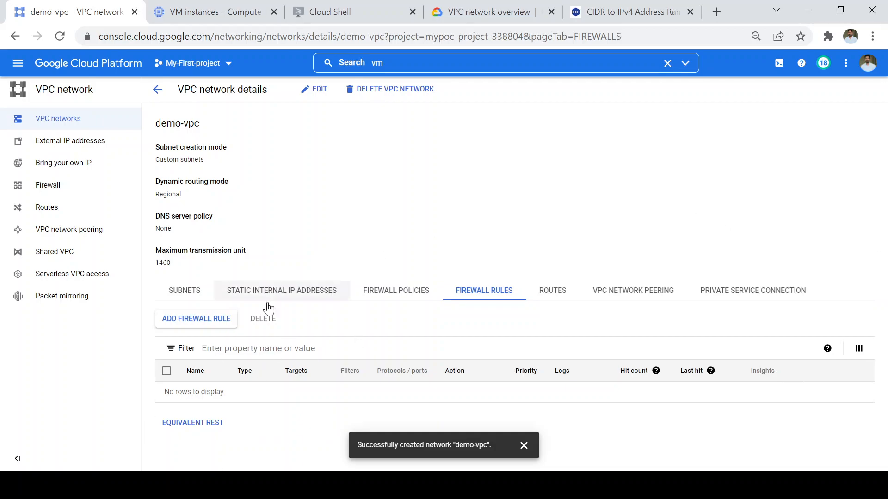
left_click(202, 330)
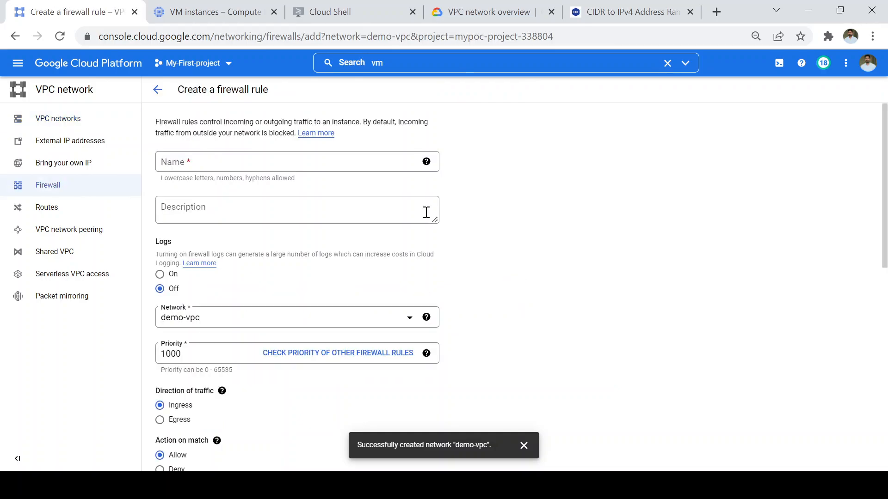
Name the new firewall rule allow-incoming and leave its description empty.
left_click(269, 163)
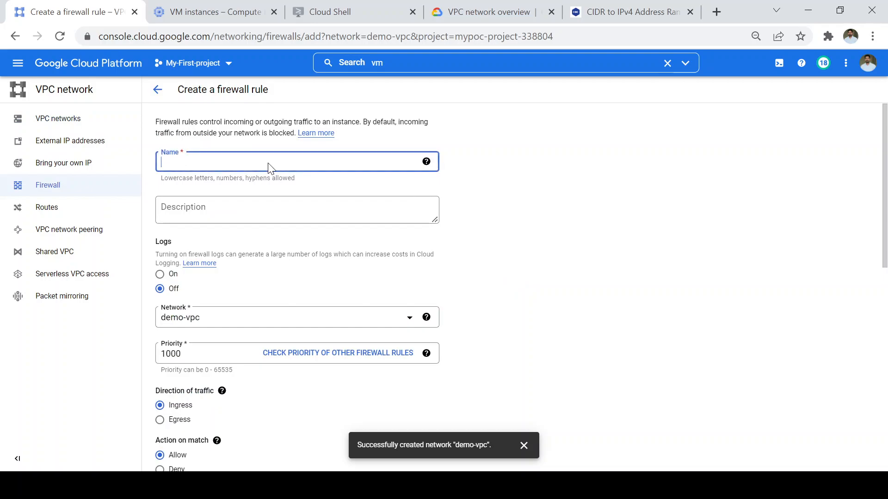
type("demo")
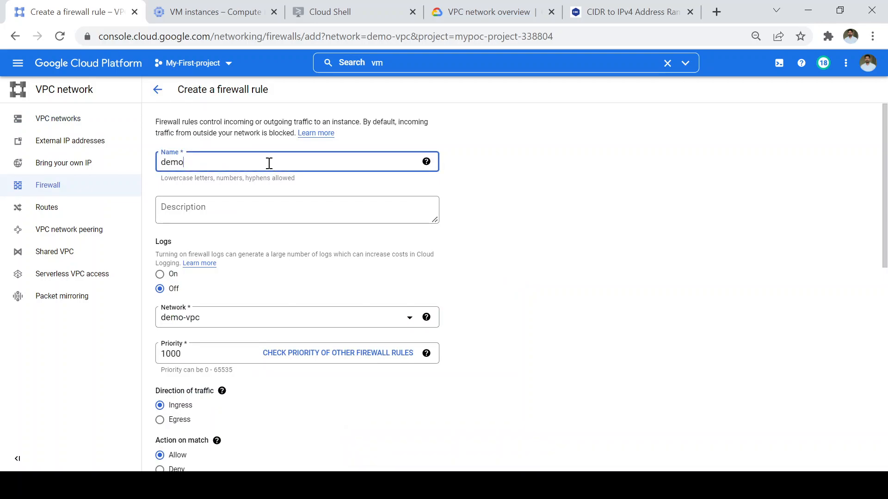
key("BackSpace")
key("BackSpace")
key("BackSpace")
key("BackSpace")
type("allow-")
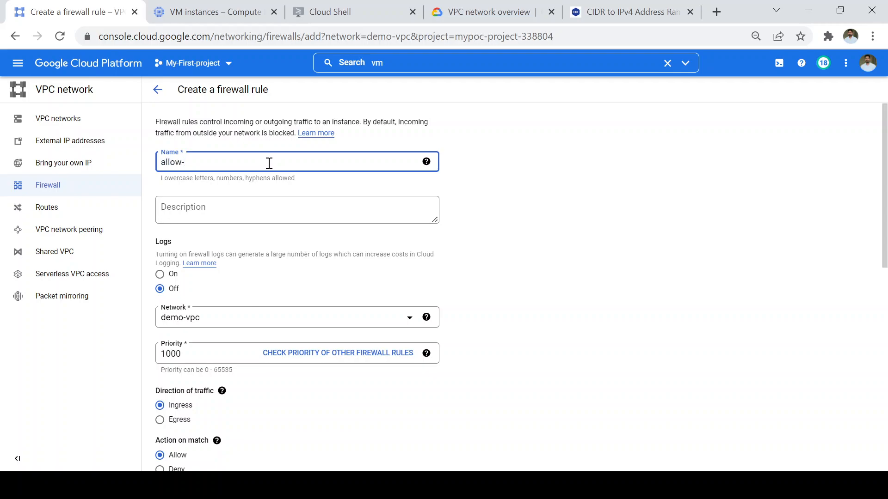
key("BackSpace")
key("BackSpace")
left_click(245, 210)
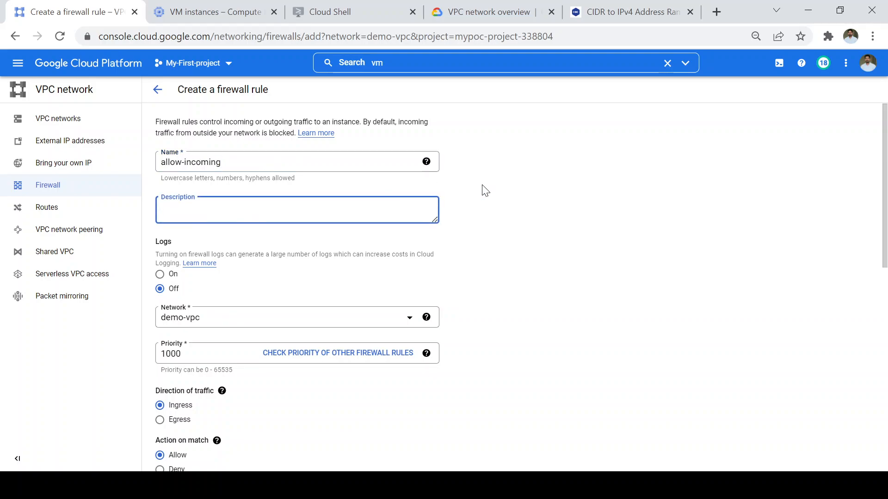
Review the firewall rule's network, priority, direction of traffic and action on match settings.
mouse_move(884, 151)
left_mouse_down()
mouse_move(884, 168)
mouse_move(884, 141)
left_mouse_up()
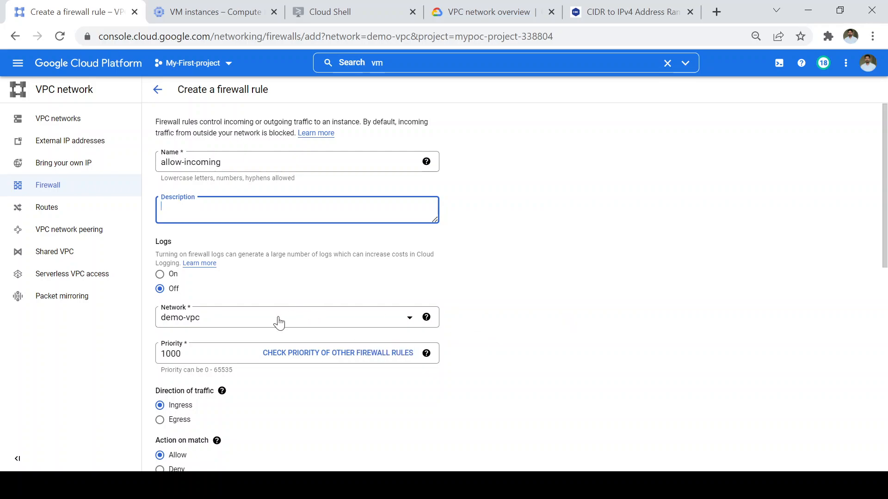
left_click(201, 352)
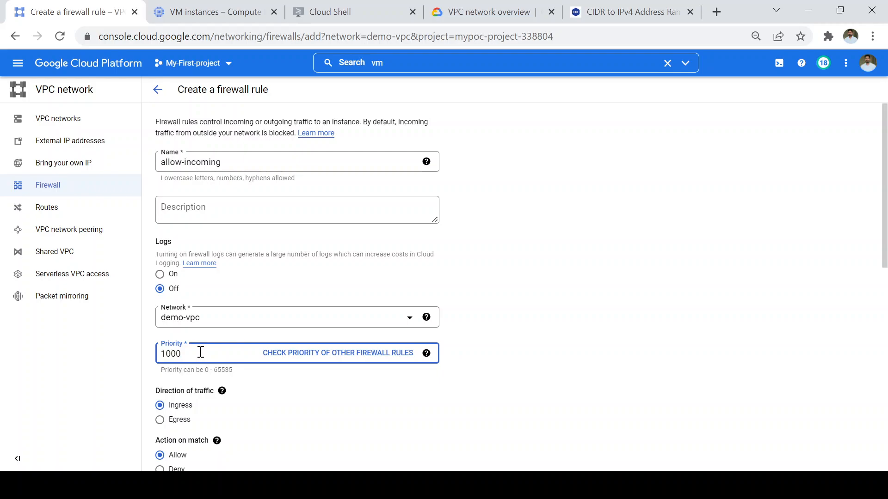
left_click(266, 376)
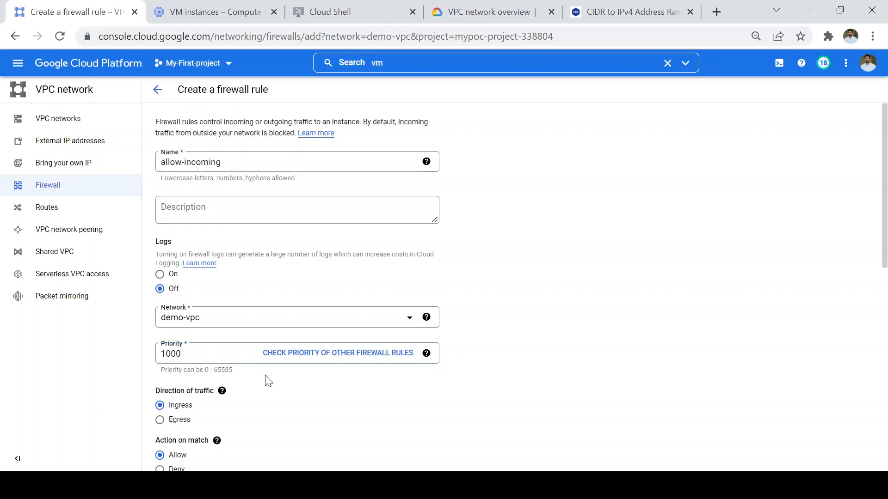
left_click(206, 356)
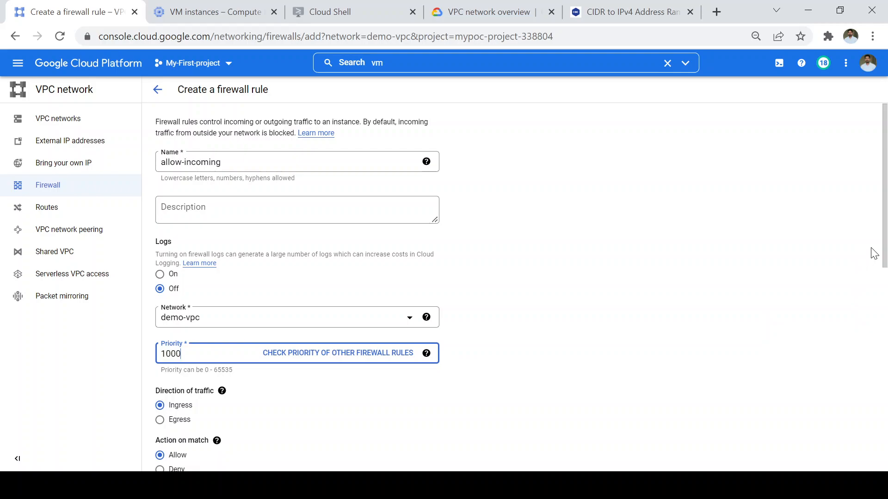
scroll(886, 250, "down", 3)
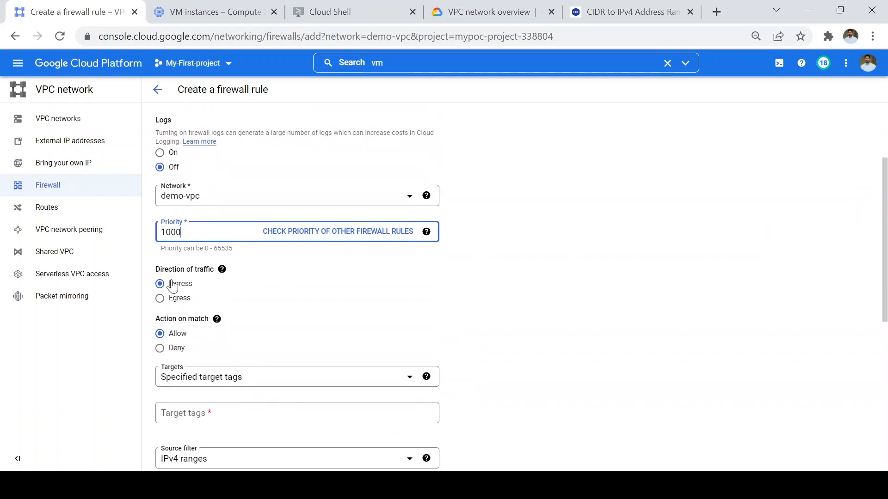
left_click_drag(223, 291, 156, 293)
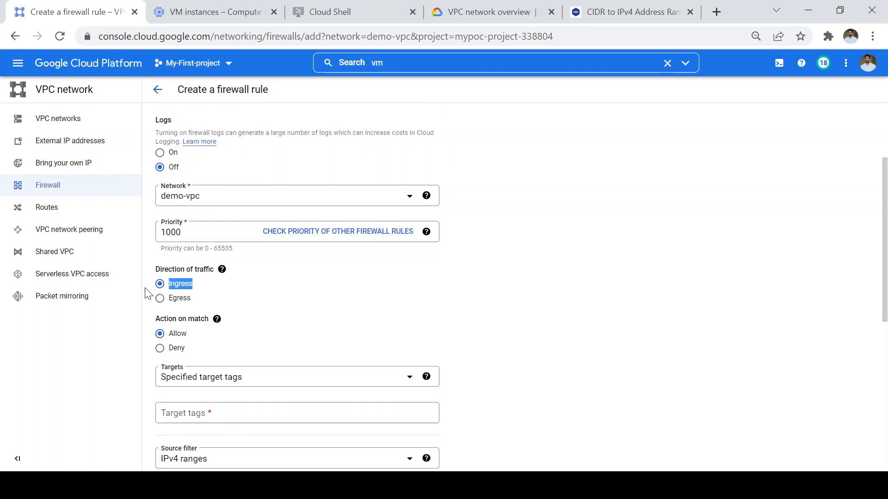
left_click(239, 291)
left_click_drag(885, 243, 885, 293)
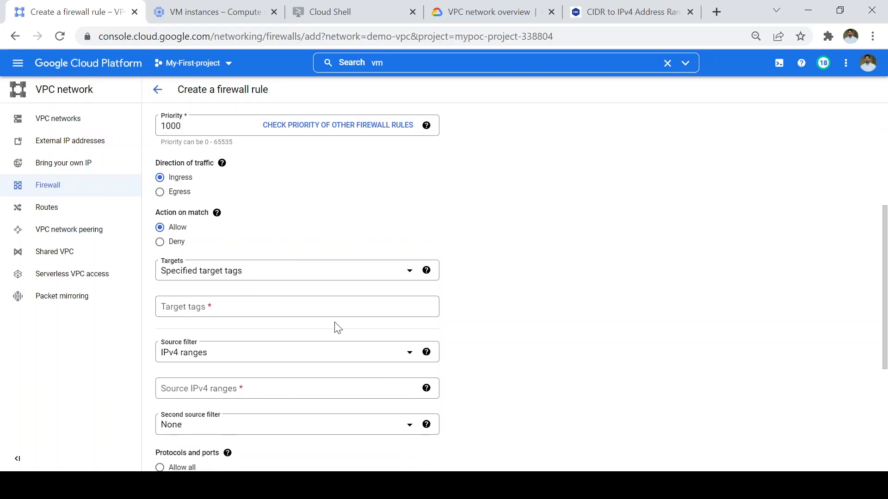
Keep the firewall rule's targets set to Specified target tags and start its target tags entry.
left_click(233, 278)
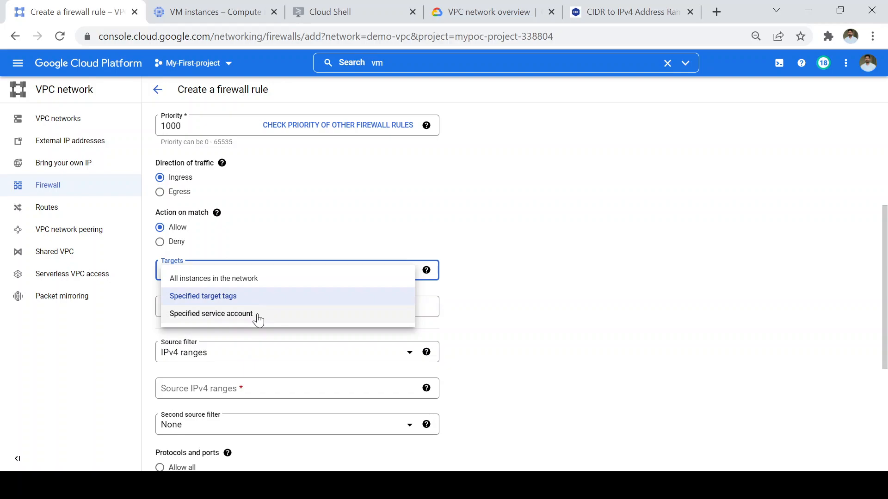
left_click(213, 298)
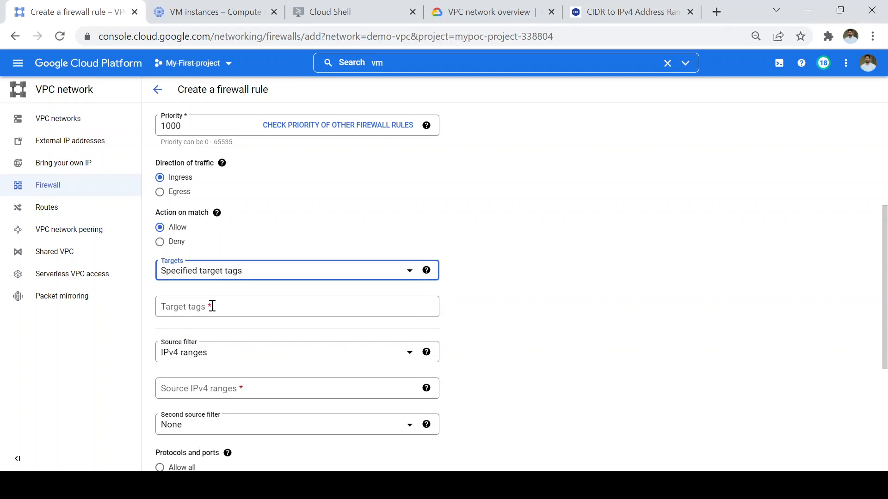
left_click(212, 306)
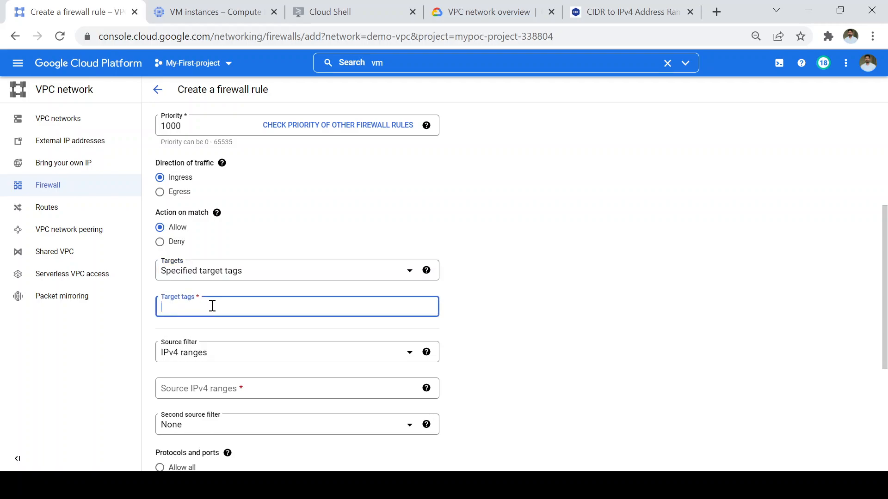
Add the Network tags column to the VM instances list to look up the tags of the demo instances.
left_click(213, 17)
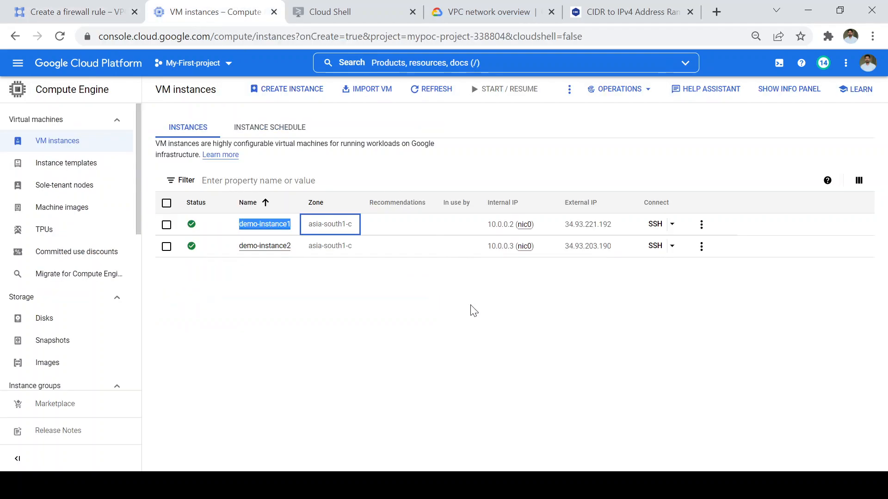
left_click(475, 316)
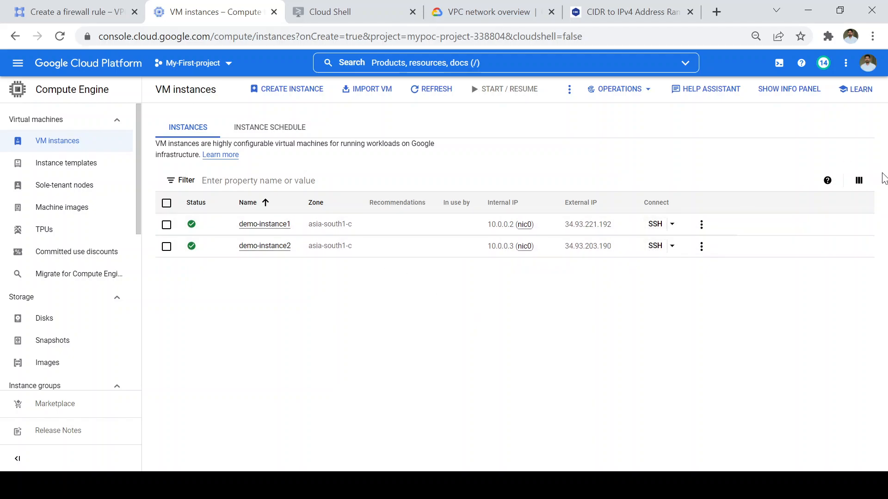
left_click(859, 181)
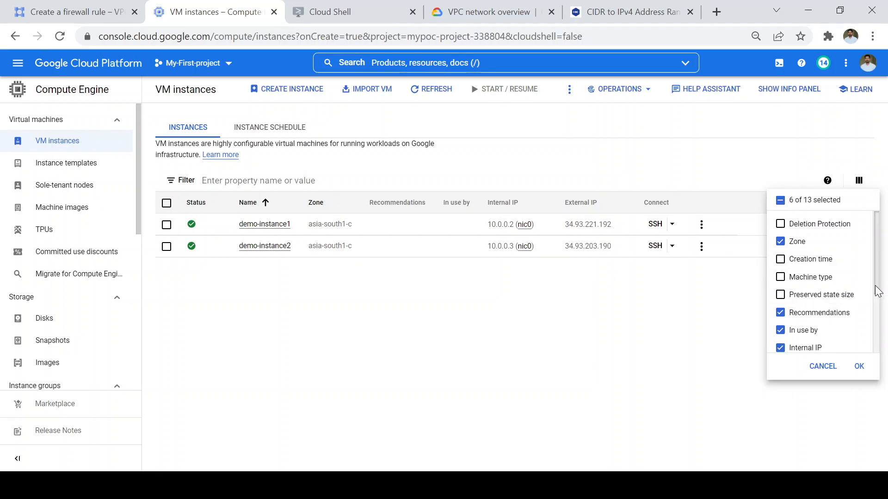
scroll(875, 295, "down", 3)
left_click(807, 304)
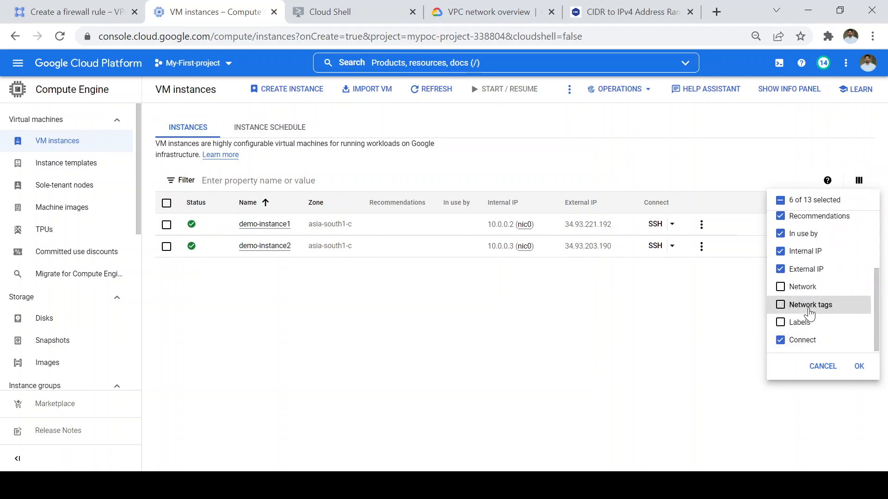
left_click(859, 367)
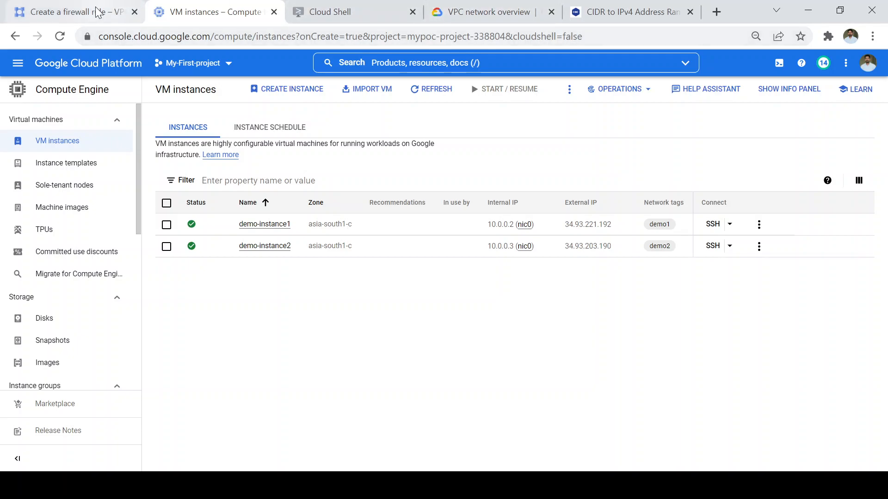
Return to the new firewall rule and enter demo1 as its target tag.
left_click(74, 12)
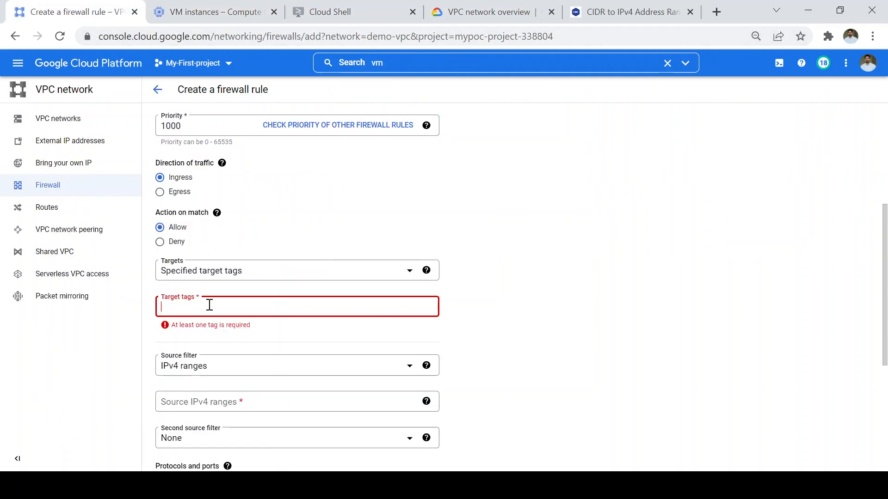
type("demo1")
left_click(490, 331)
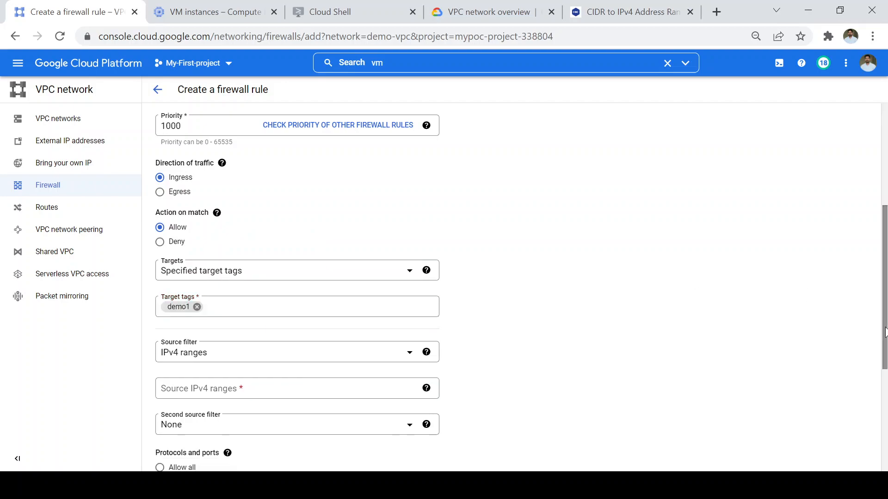
Set the firewall rule's source IPv4 range to 0.0.0.0/0.
scroll(200, 244, "down", 2)
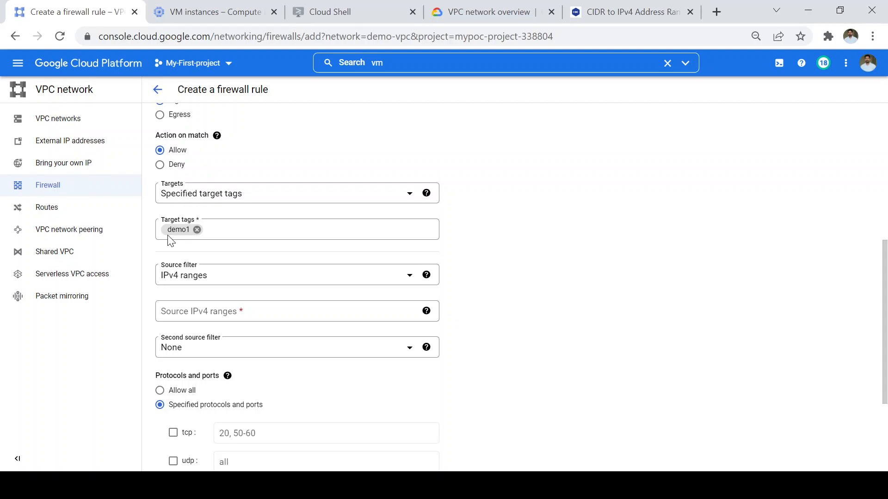
left_click(188, 317)
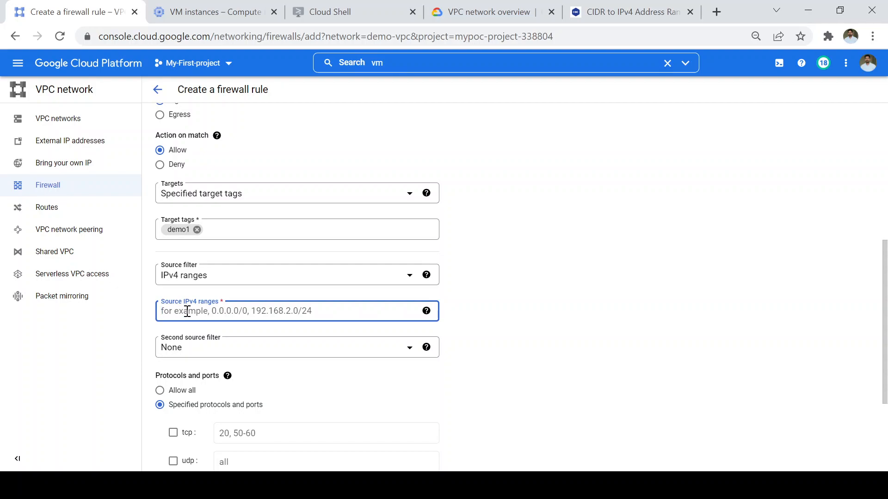
type("0.0.0.0")
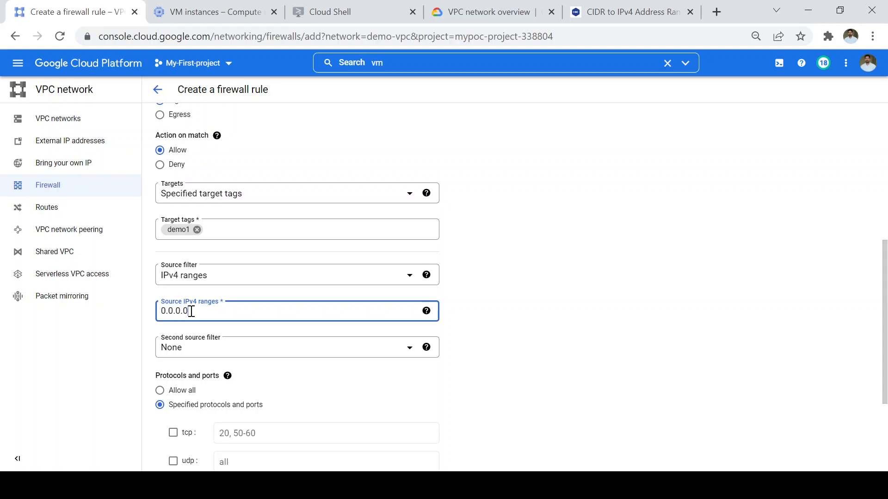
type("/0")
left_click(574, 339)
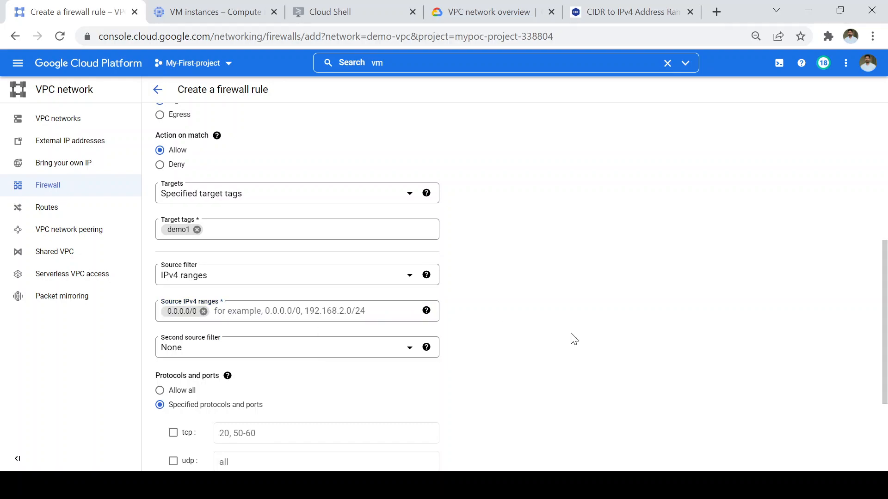
Allow TCP port 22 under the specified protocols and ports, and create the firewall rule.
left_click_drag(885, 308, 885, 355)
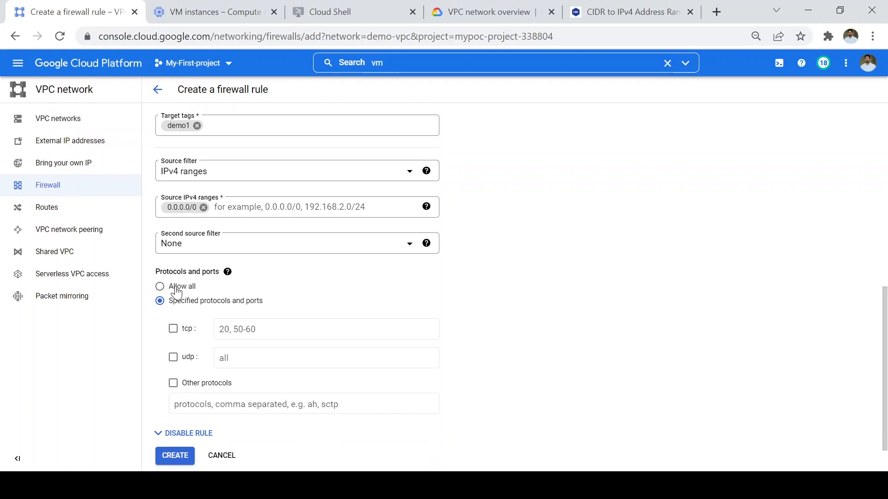
left_click(174, 330)
left_click(260, 331)
type("22")
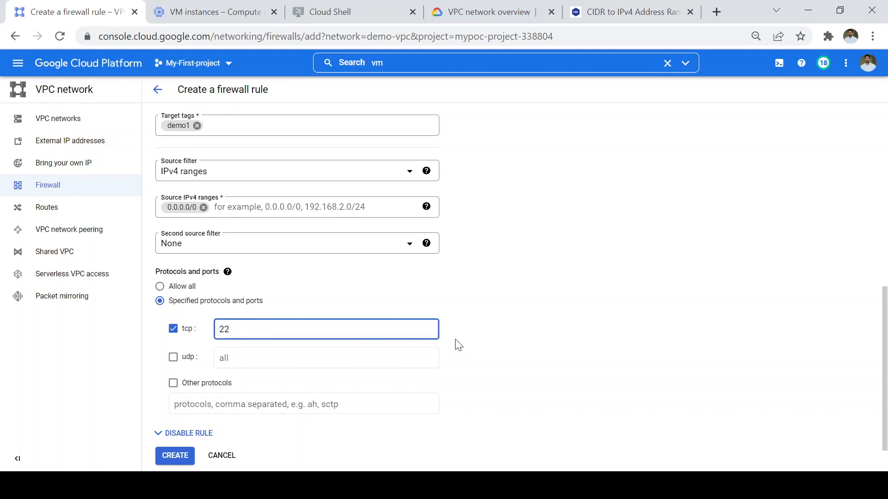
left_click(573, 328)
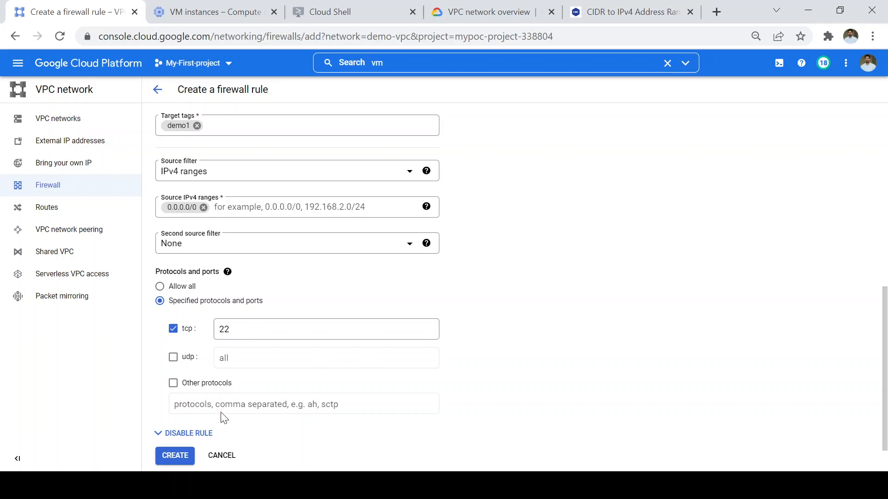
left_click(181, 457)
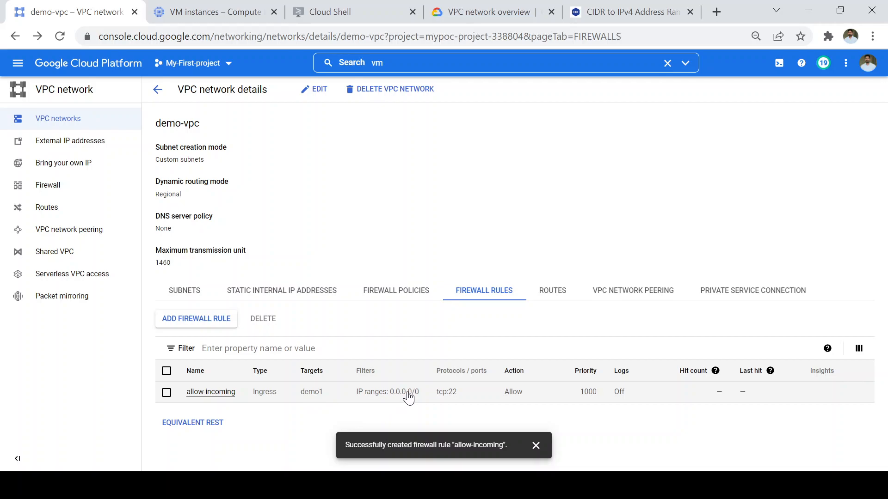
Open the details of the allow-incoming rule and examine which instances and tags it applies to.
left_click(202, 394)
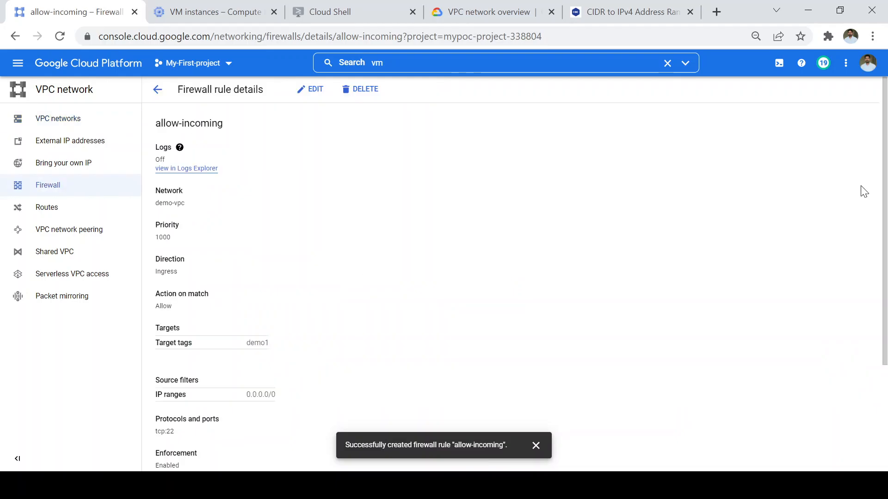
left_click_drag(884, 178, 886, 351)
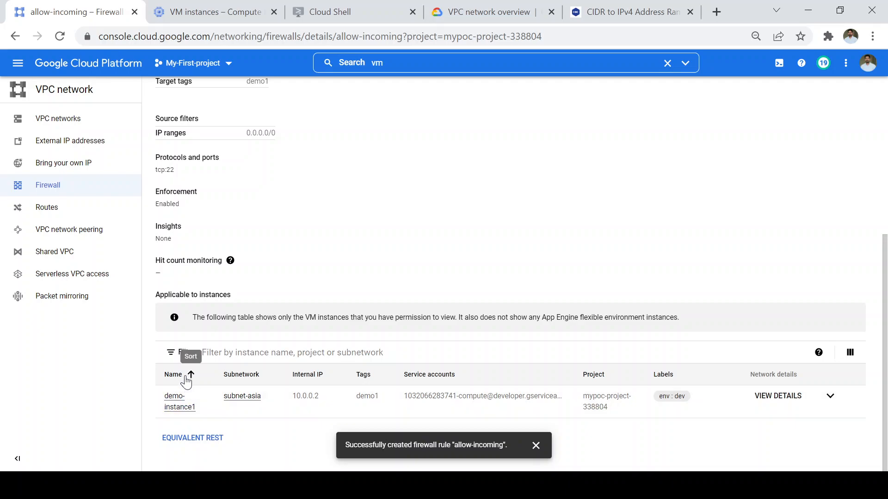
left_click_drag(205, 293, 157, 295)
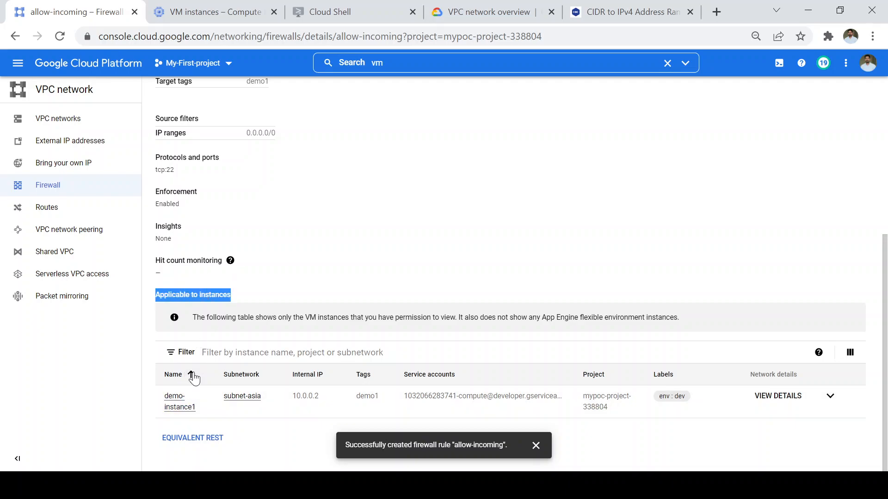
left_click_drag(197, 409, 155, 397)
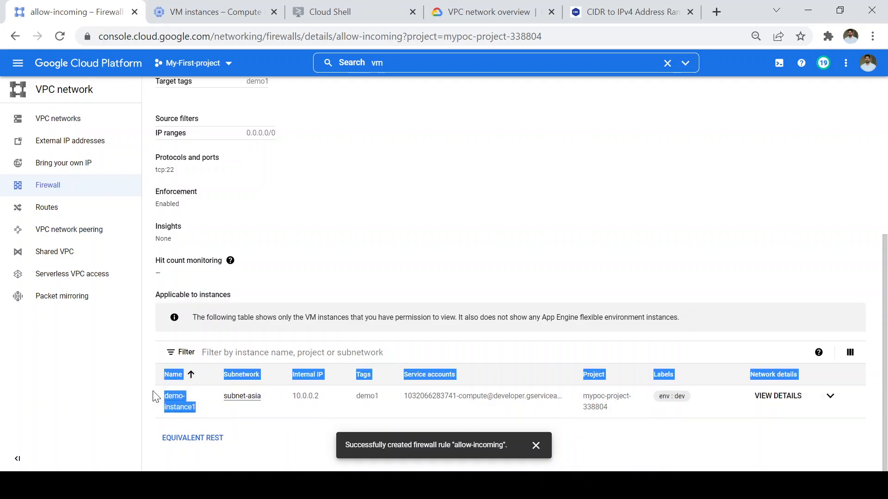
left_click(304, 438)
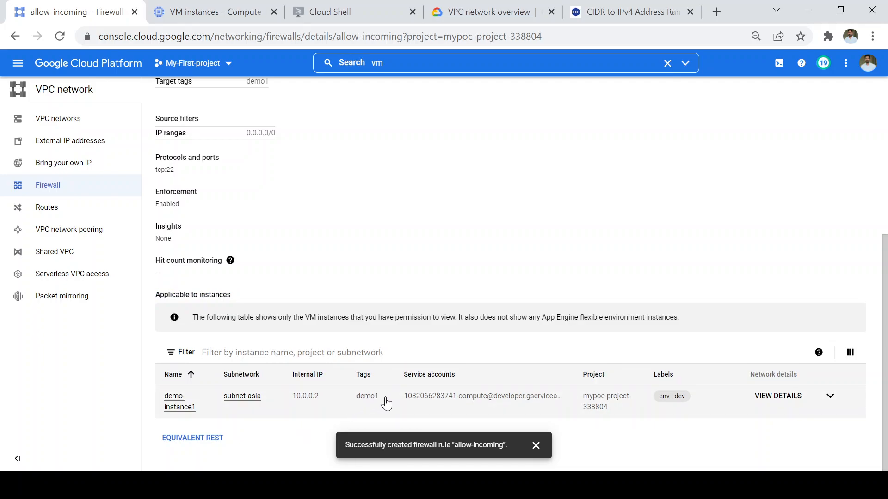
left_click_drag(386, 404, 346, 403)
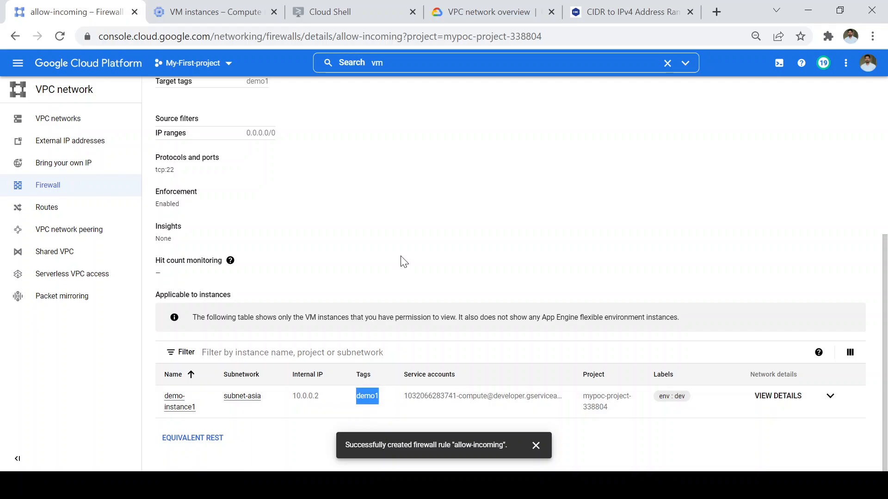
left_click(413, 247)
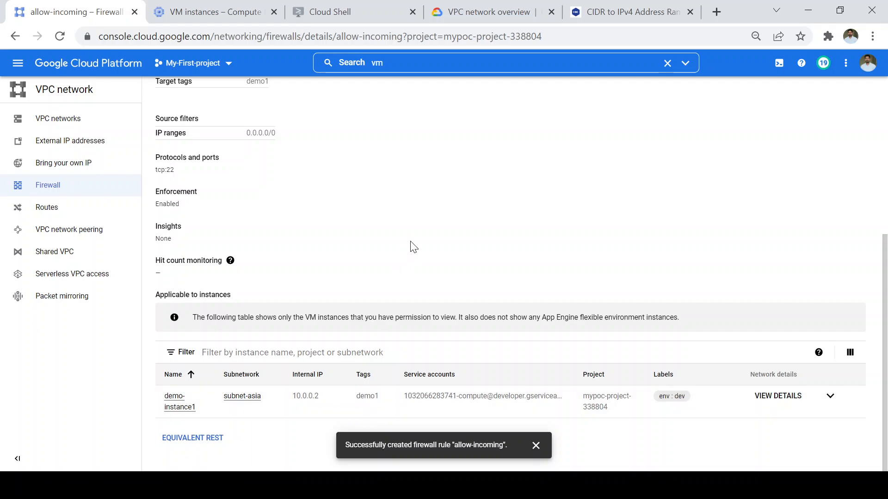
Switch to Cloud Shell and rerun gcloud compute ssh demo-instance1 --zone=asia-south1-c.
left_click(328, 14)
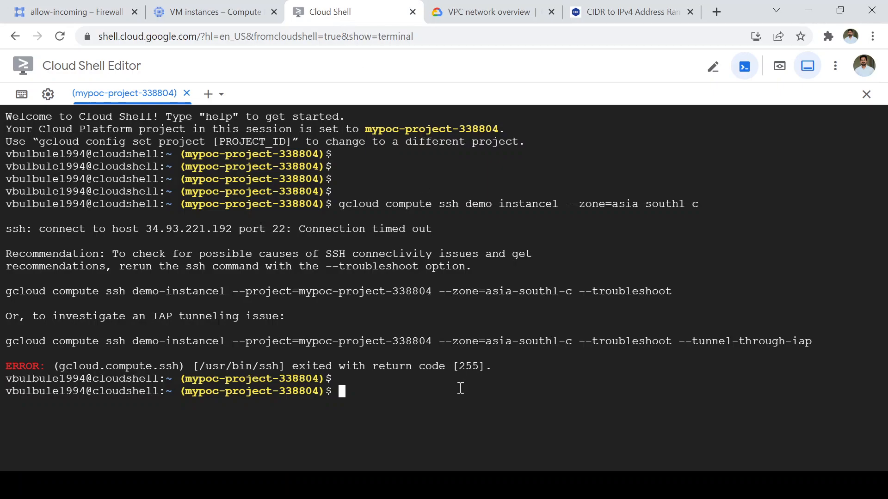
key("Up")
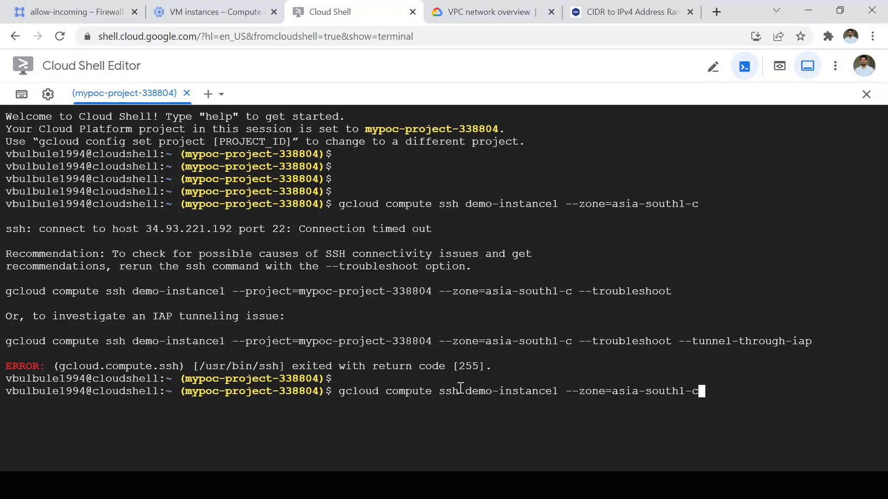
key("Return")
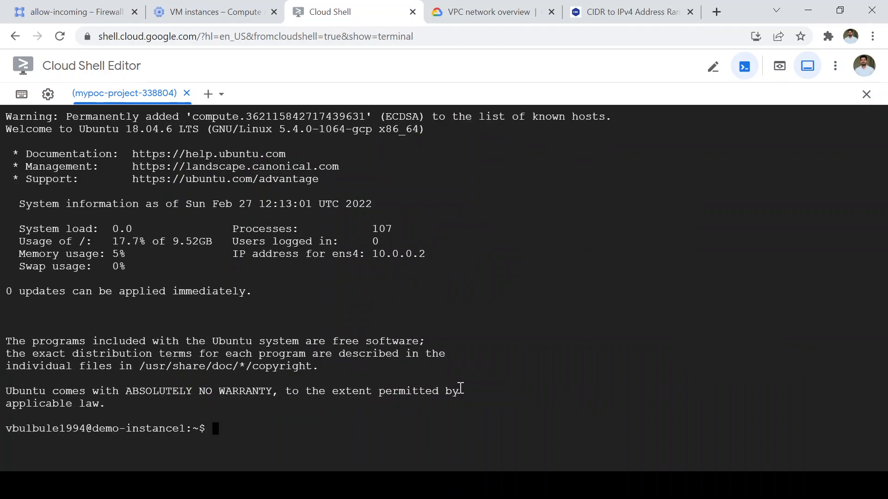
key("Return")
key("Return")
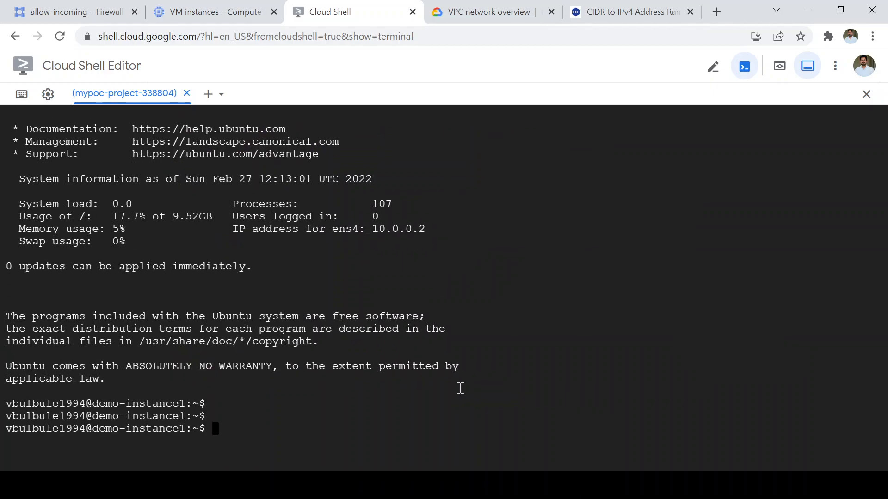
Change to the root user on demo-instance1 with sudo su.
type("sudo su")
key("Return")
key("Return")
key("Return")
key("Return")
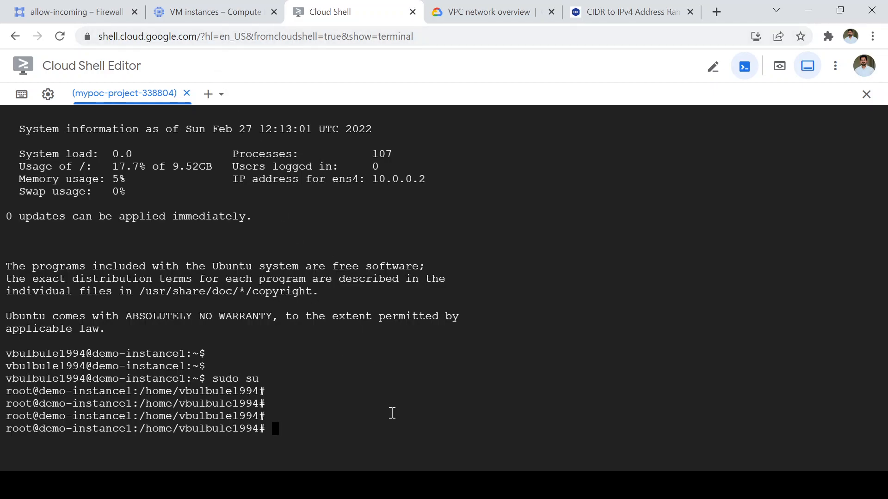
Open a second Cloud Shell terminal session alongside the demo-instance1 session, check the first session and return to the new one.
left_click(207, 95)
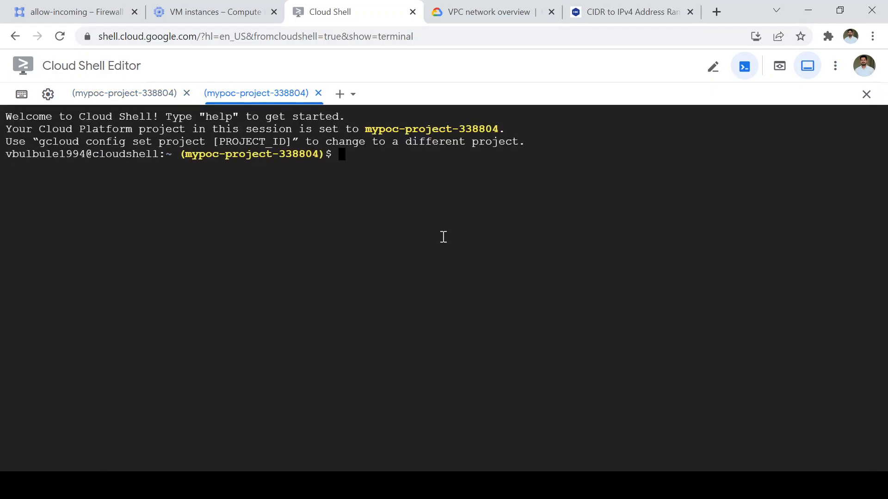
key("Return")
key("Return")
key("Return")
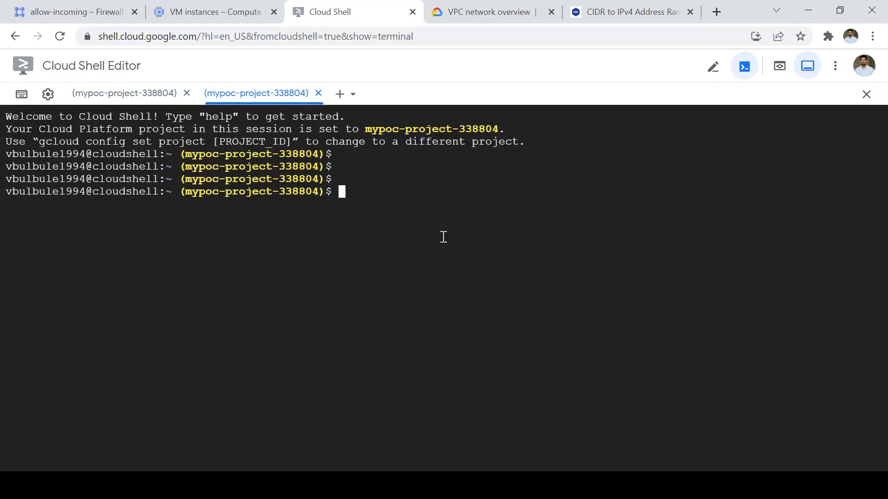
left_click(123, 93)
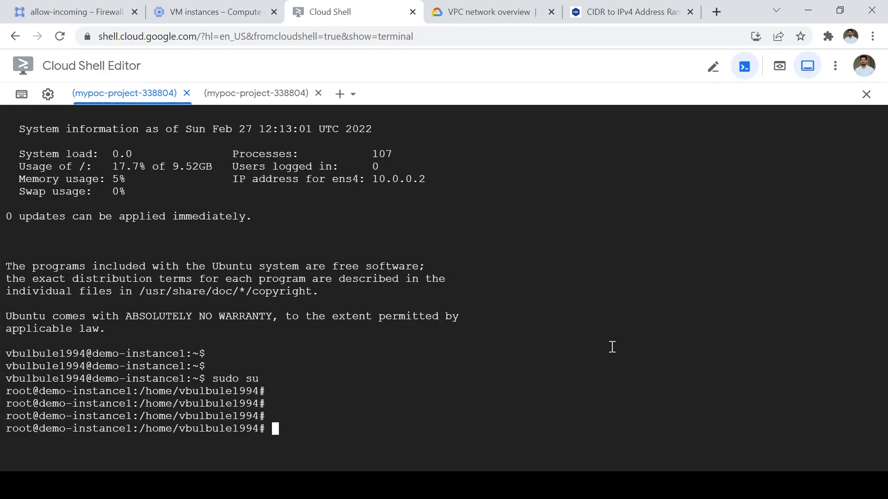
key("Return")
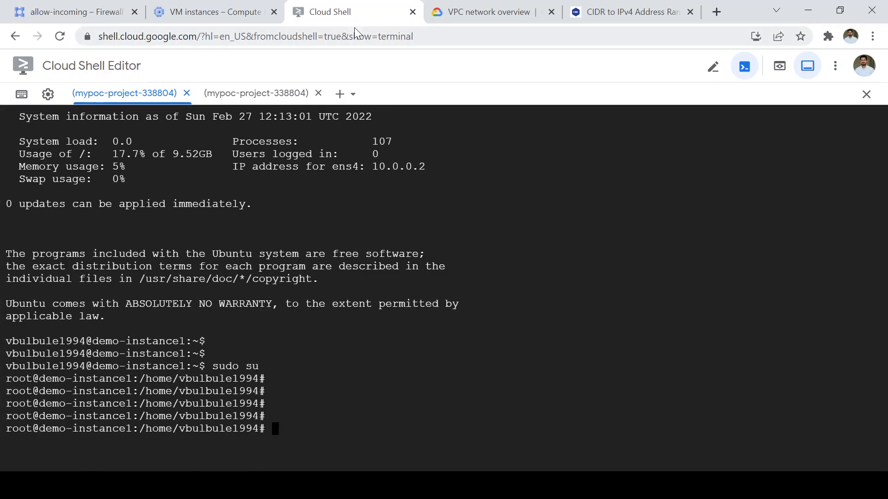
left_click(254, 93)
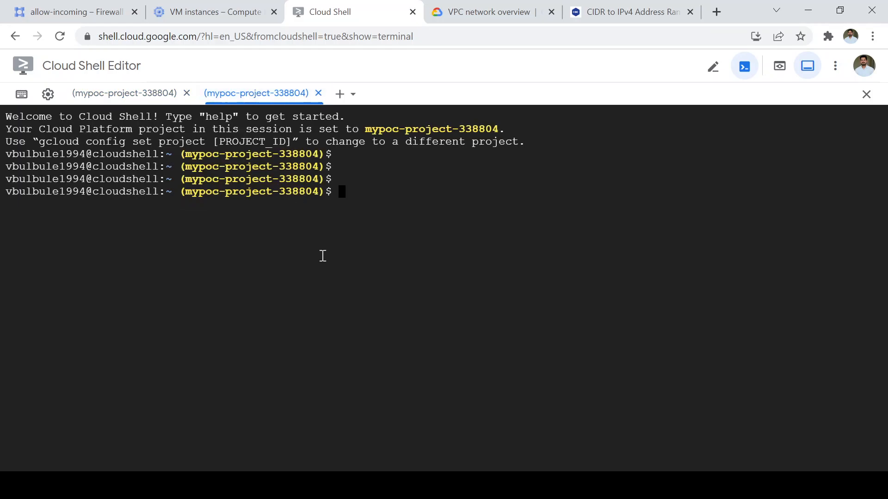
Try to connect to the second VM with gcloud compute ssh demo-instance2 --zone=asia-south1-c and read the port 22 response.
type("gcloud compute ")
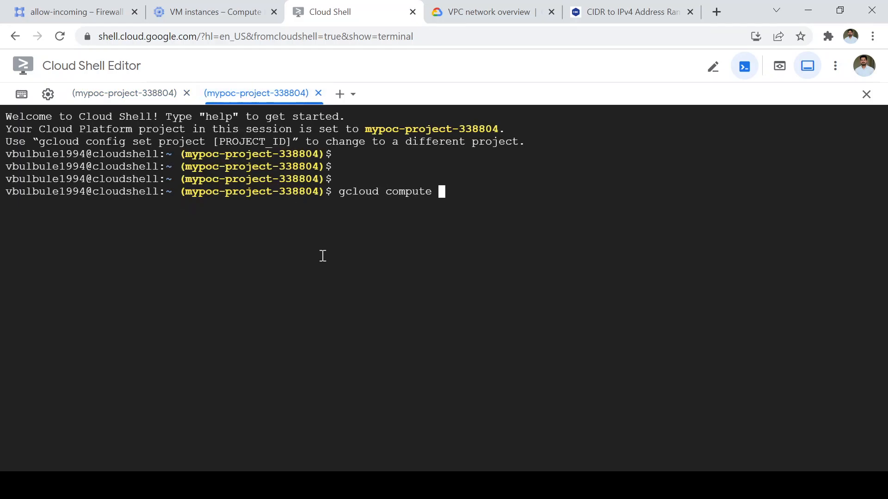
type("ssh demo-inst")
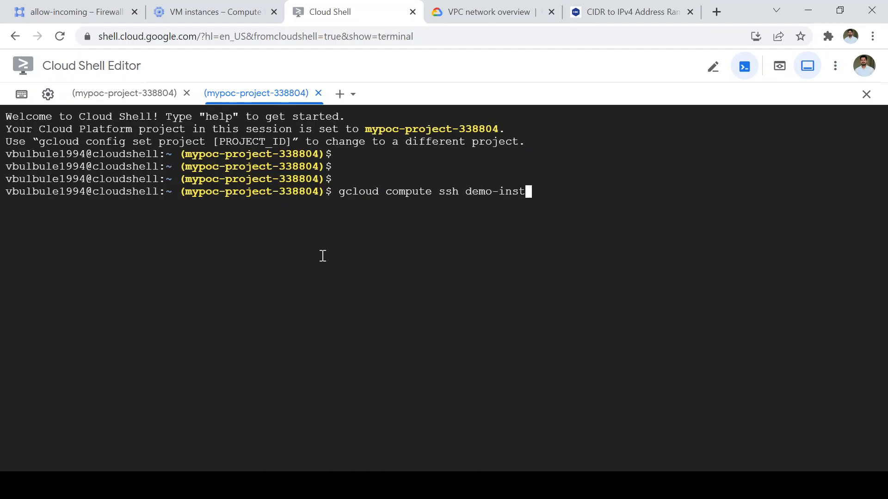
type("ance2 --zone")
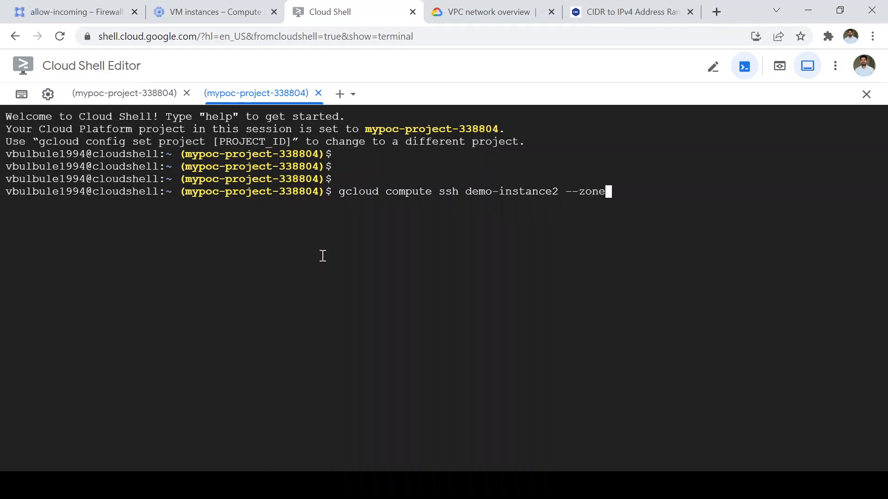
type("=asia-sou")
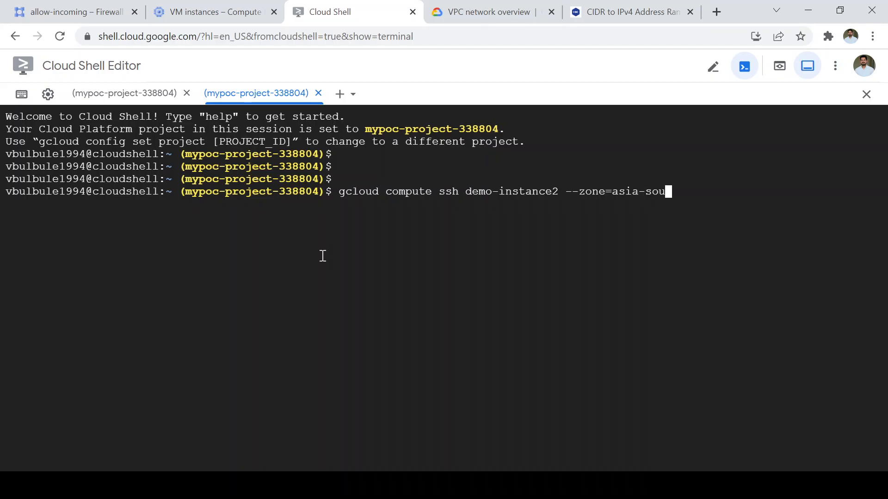
type("th1-c")
key("Return")
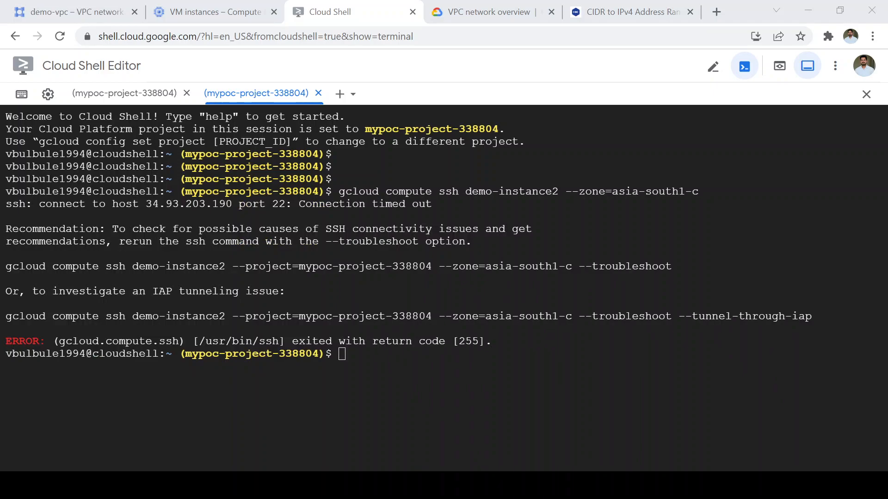
left_click(643, 377)
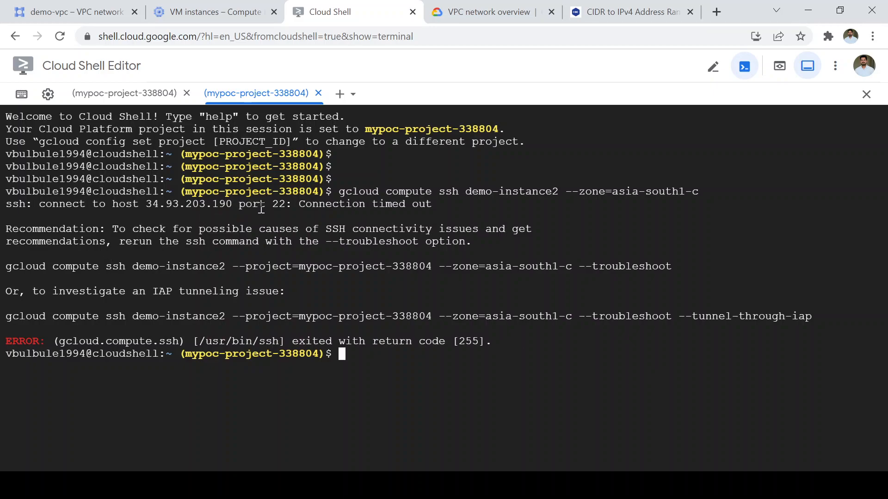
left_click_drag(245, 207, 424, 207)
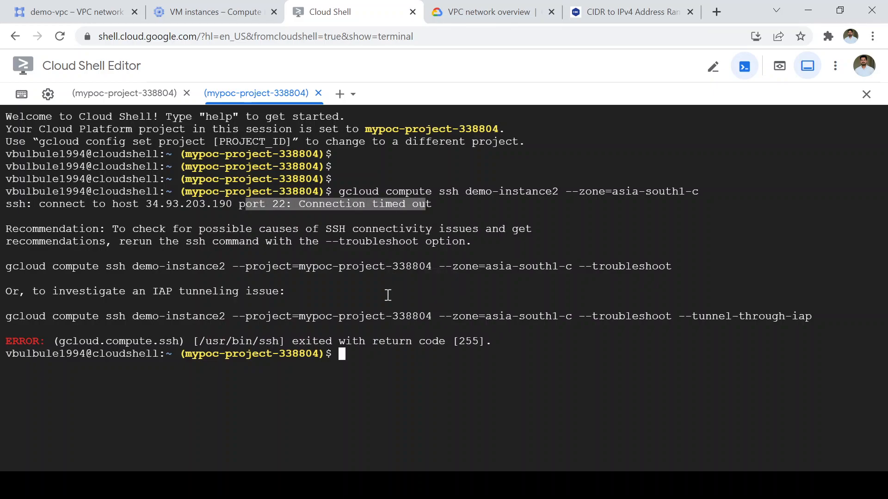
left_click(373, 354)
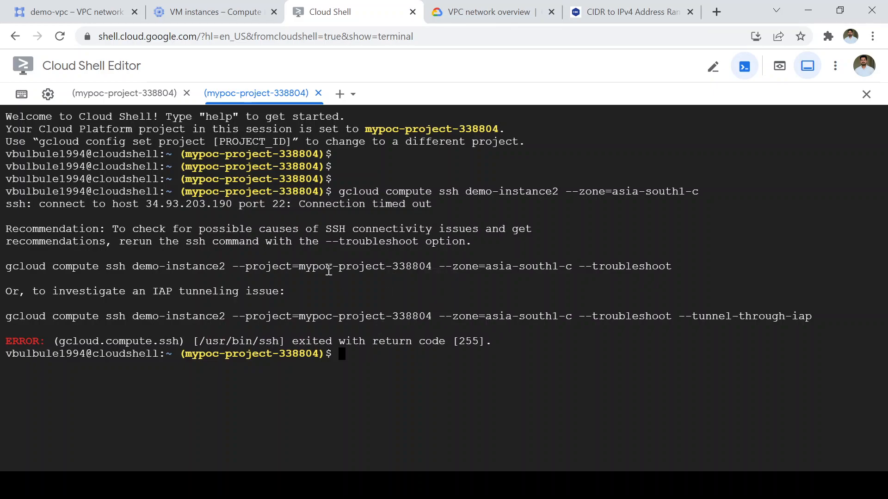
Add demo2 to the target tags of demo-vpc's allow-incoming firewall rule, save it, and reload its details to check the applicable instances.
left_click(66, 10)
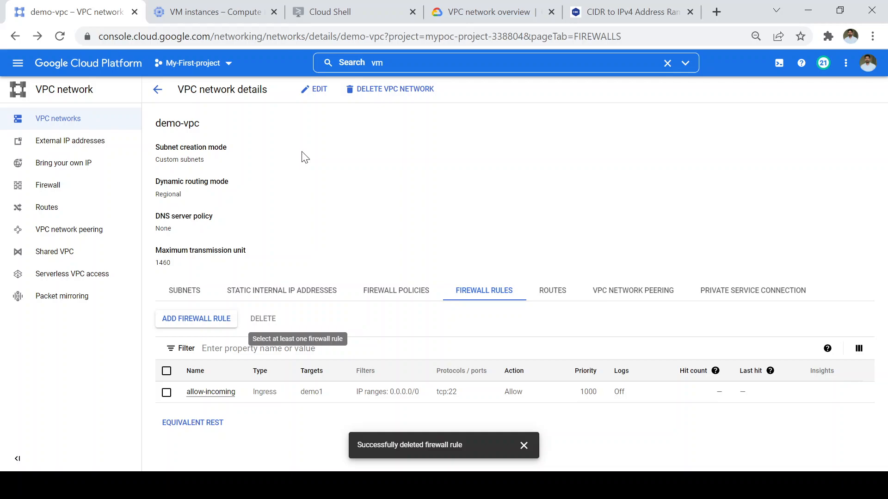
left_click(211, 393)
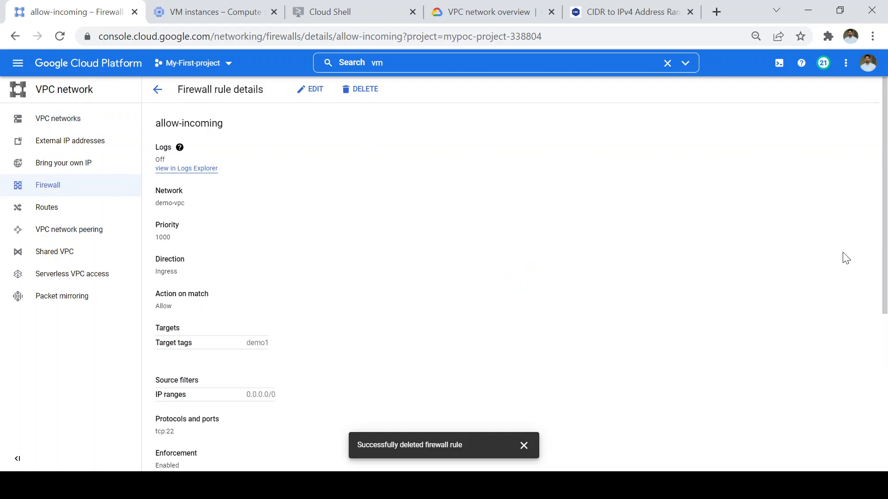
left_click(304, 93)
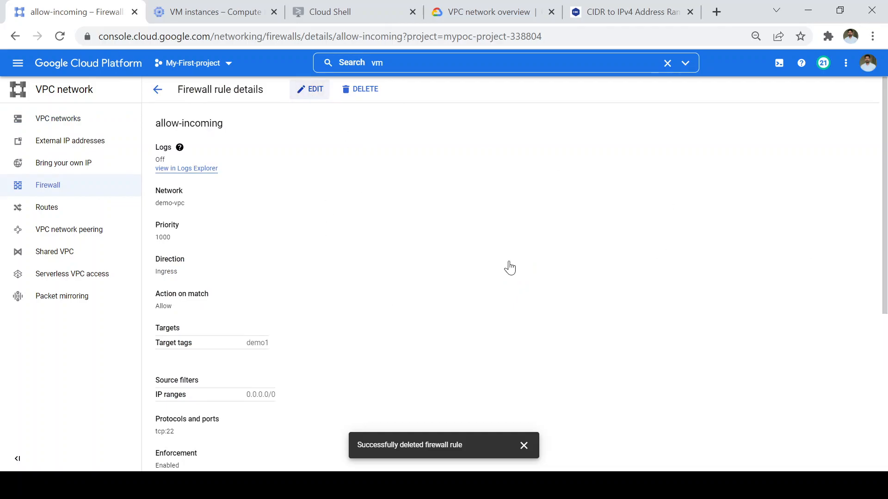
left_click(250, 445)
type("demo")
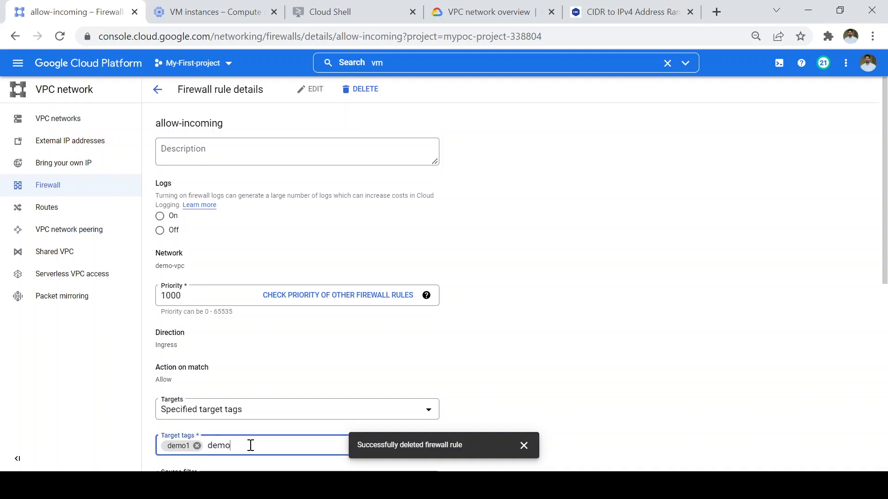
type("2")
left_click(561, 399)
left_click_drag(884, 242, 884, 436)
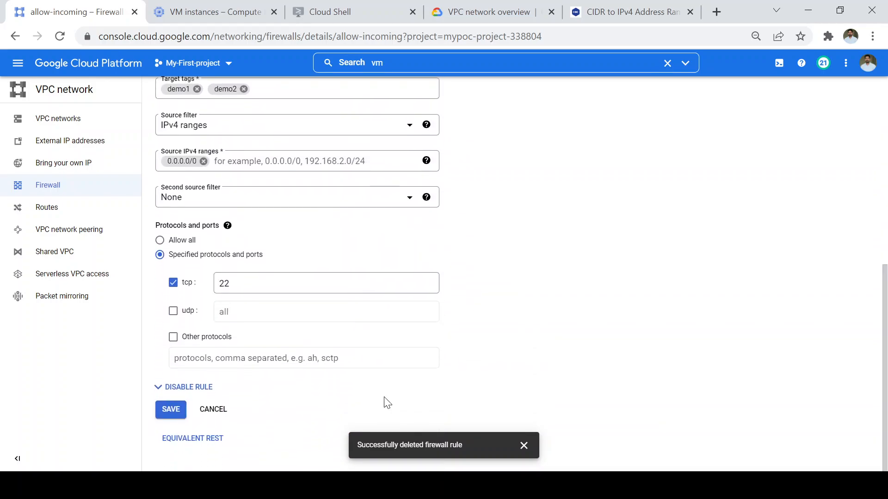
left_click(175, 411)
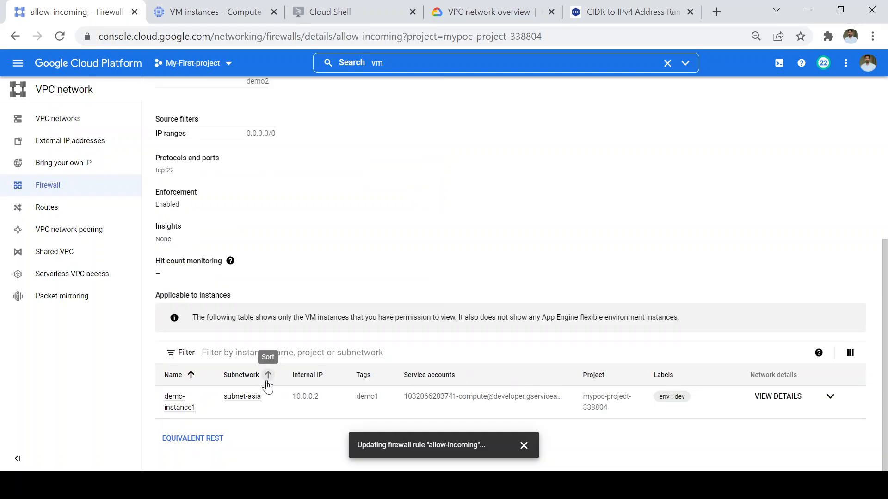
left_click(60, 36)
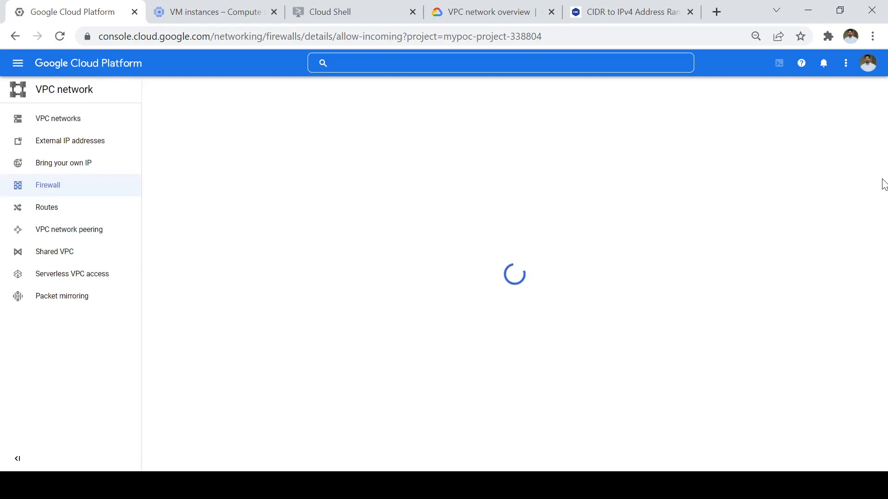
left_click_drag(884, 201, 885, 377)
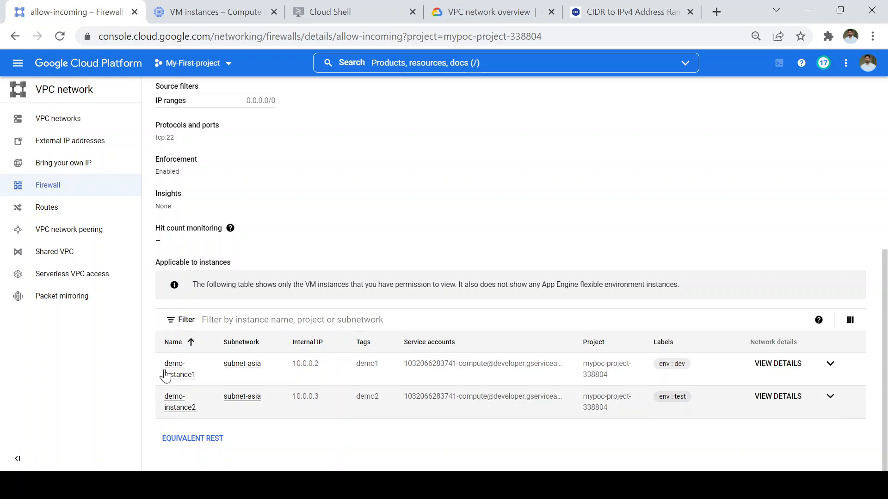
Switch to Cloud Shell and rerun gcloud compute ssh demo-instance2 --zone=asia-south1-c.
left_click(331, 14)
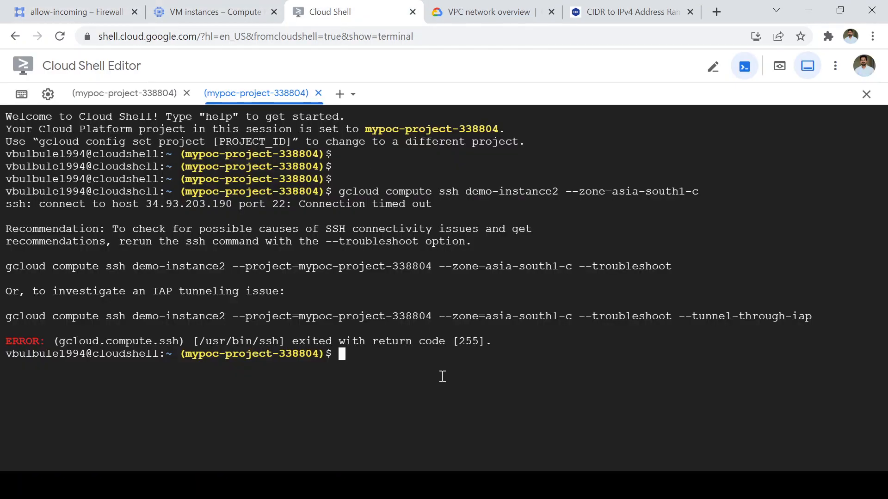
type("gcloud compute ssh demo-instance --zone=asia-south1-c")
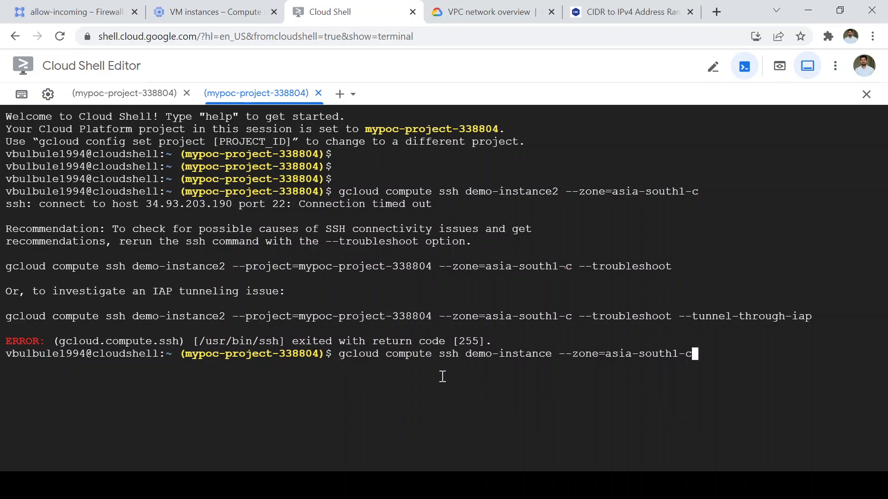
key("Left")
key("Left")
key("Left")
key("Left")
key("Left")
key("Left")
key("Left")
key("Left")
key("Left")
key("Left")
key("Left")
key("Left")
key("Left")
key("Left")
key("Left")
key("Left")
key("Left")
key("Left")
key("Left")
key("Left")
key("Left")
type("2")
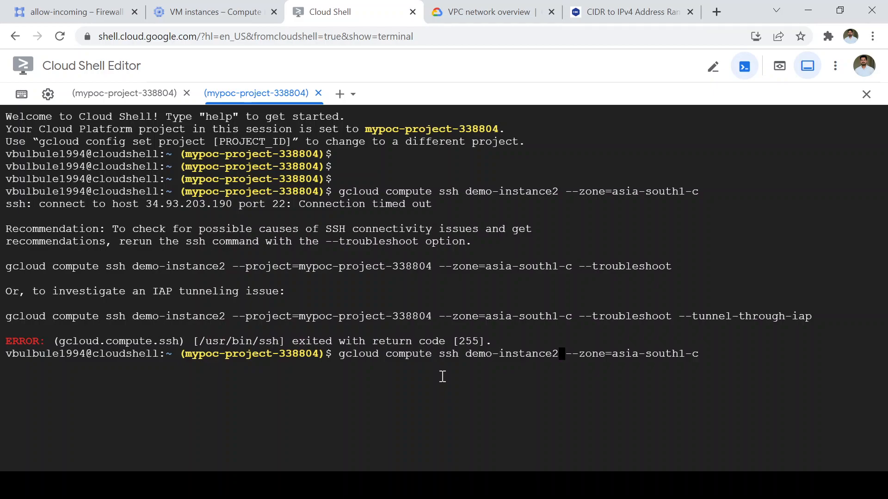
key("Return")
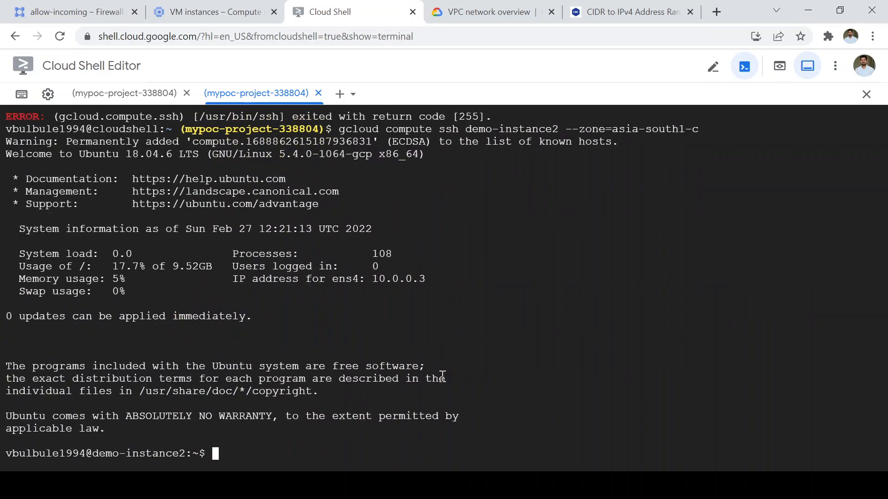
key("Return")
key("Return")
key("Return")
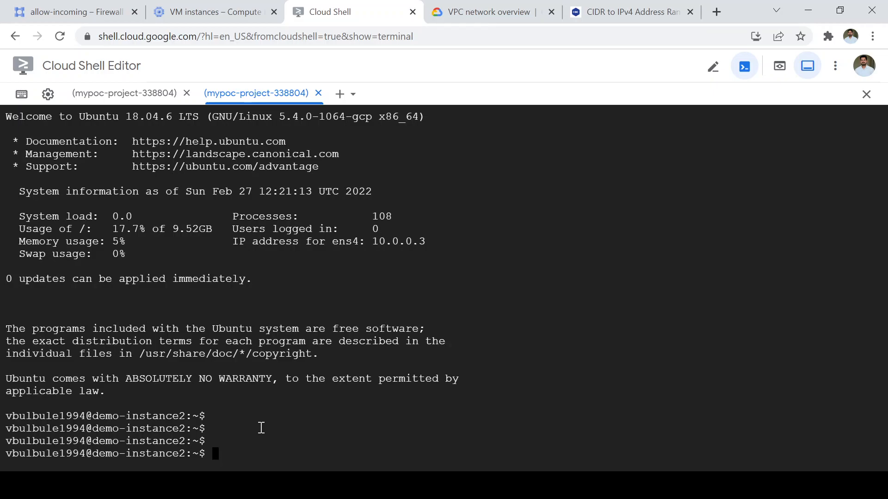
Test internal connectivity from demo-instance2 with ping demo-instance1, stopping the ping after a few seconds.
type("ping ")
type("demo")
type("-instance")
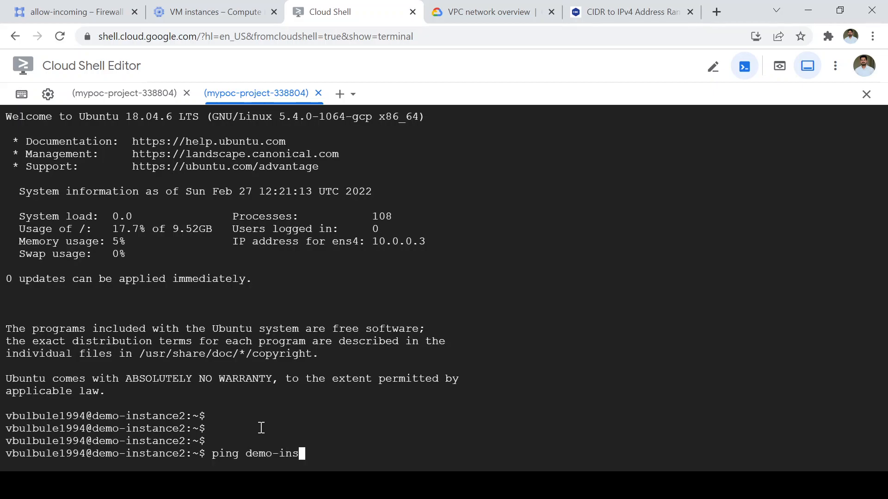
type("1")
key("Return")
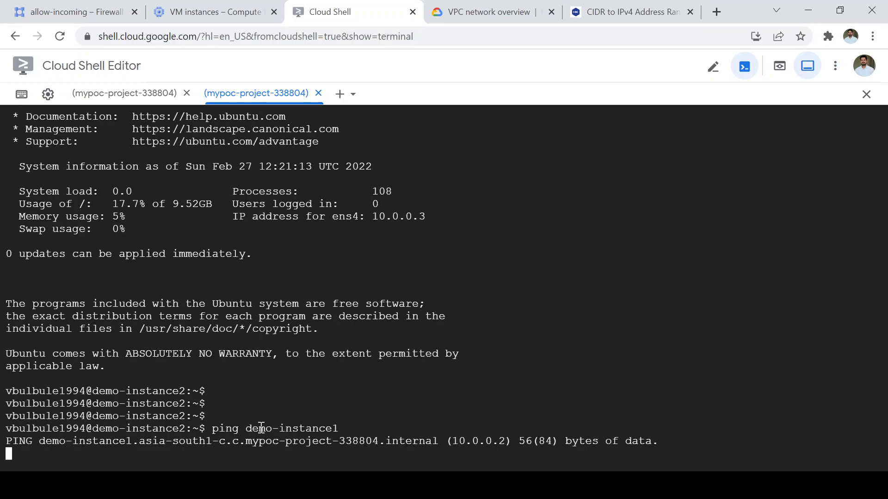
key("ctrl+c")
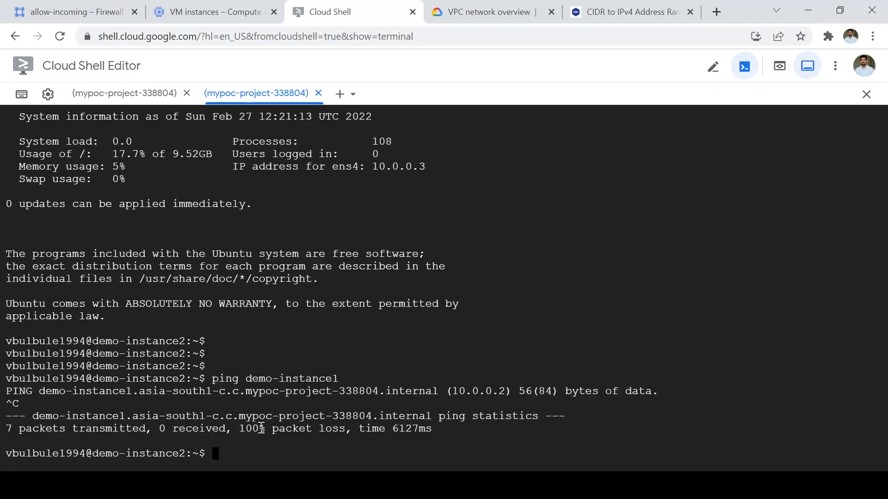
type("ping www.google.com")
key("Return")
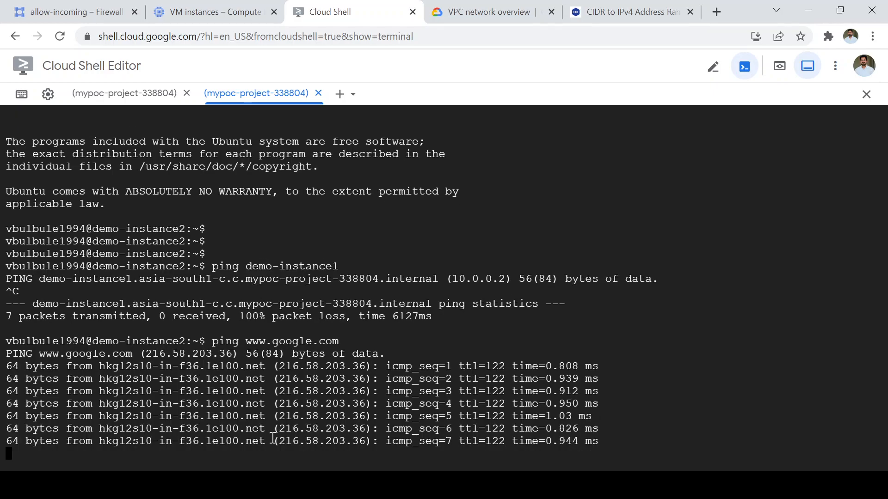
key("ctrl+c")
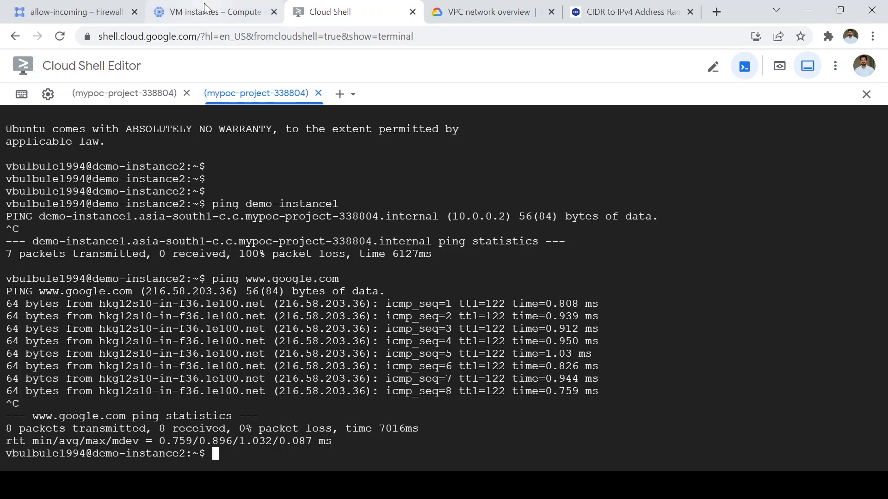
Switch to the VPC network console and start a new firewall rule from demo-vpc's firewall rules.
left_click(49, 15)
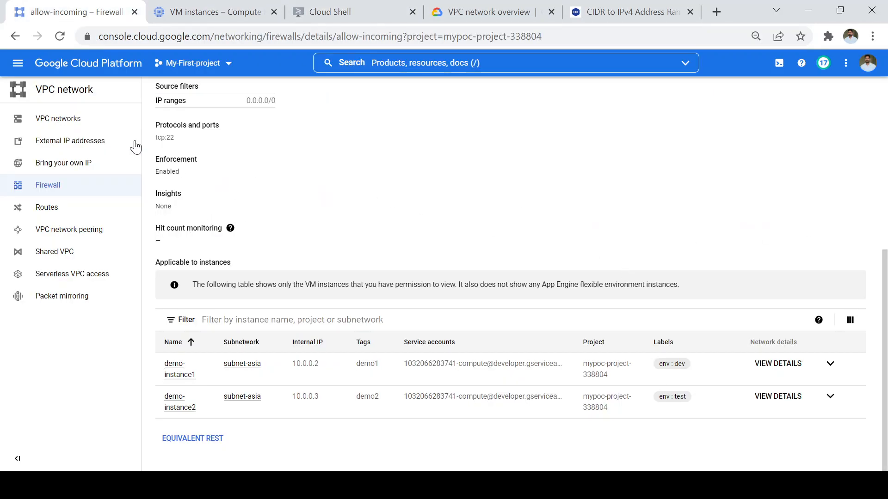
left_click(59, 124)
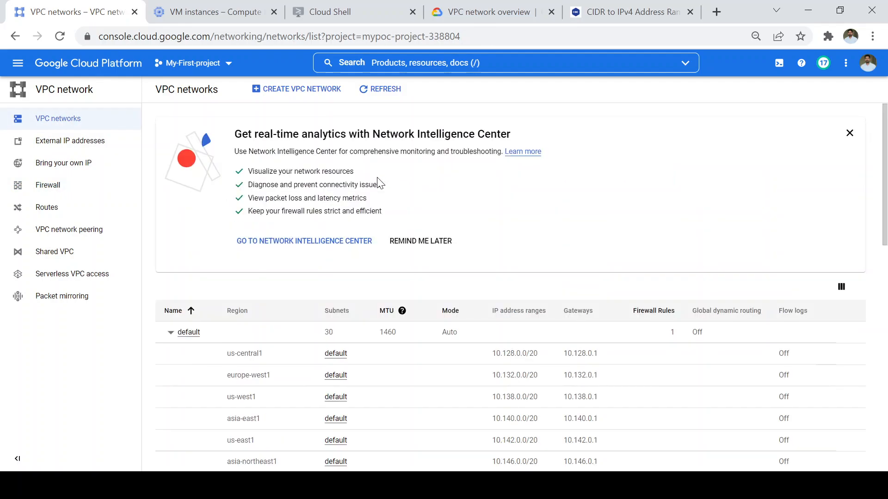
left_click(171, 332)
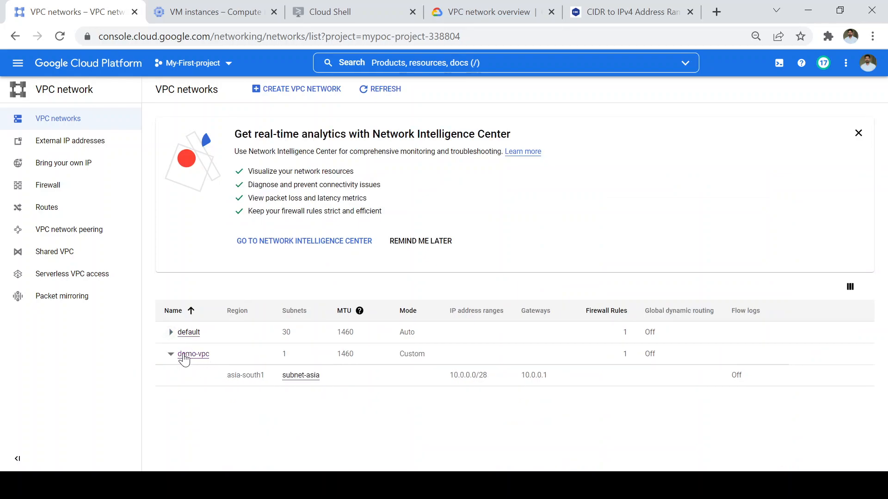
left_click(183, 355)
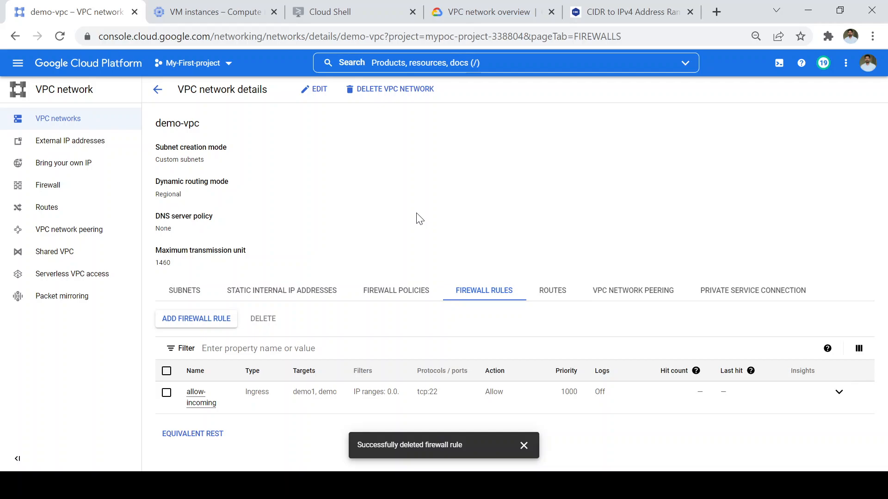
left_click(202, 321)
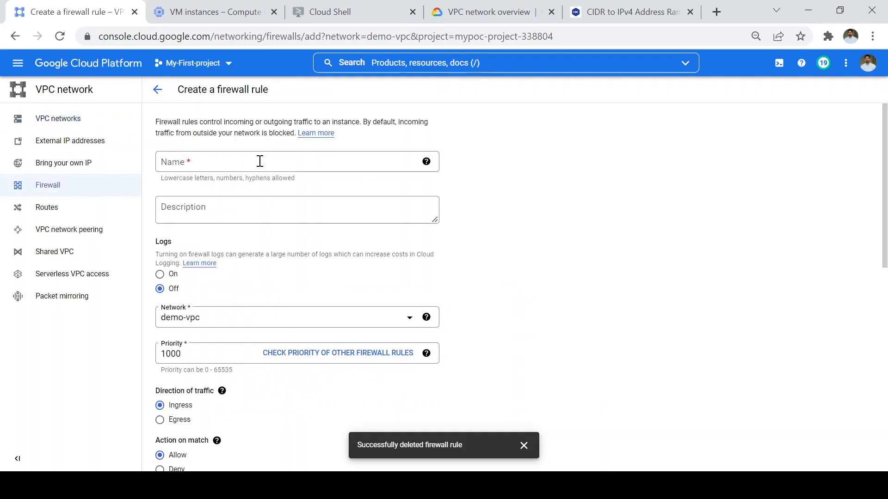
Name the new firewall rule deny-egress.
left_click(252, 164)
type("deny")
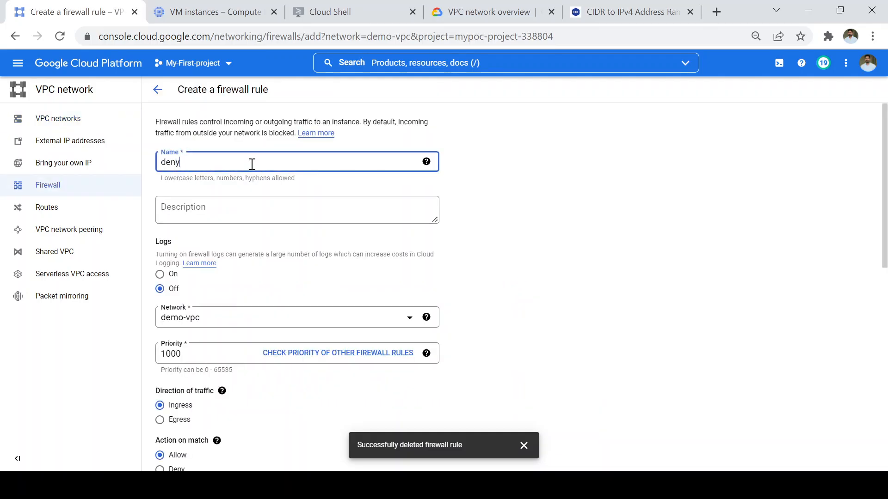
type("-egress")
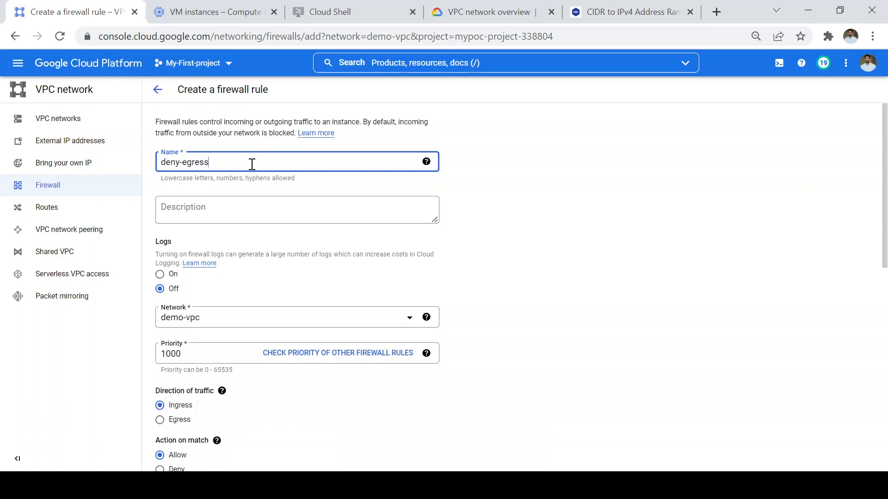
left_click(608, 214)
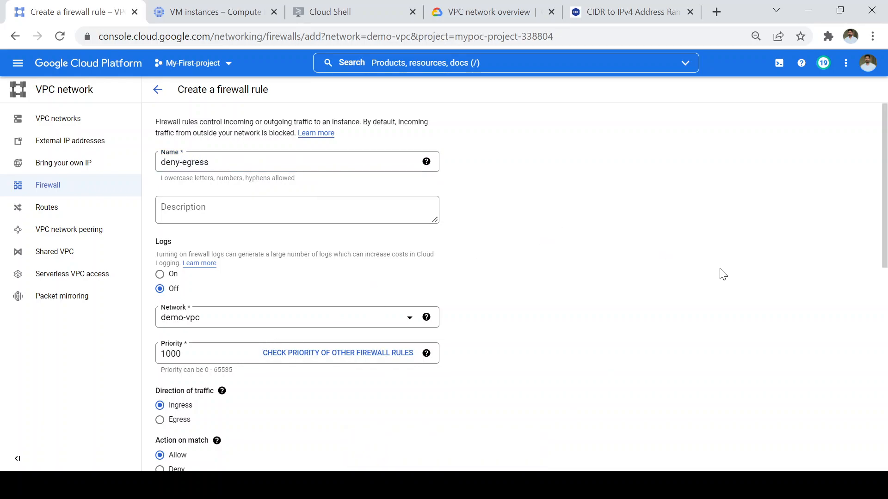
left_click_drag(884, 190, 881, 281)
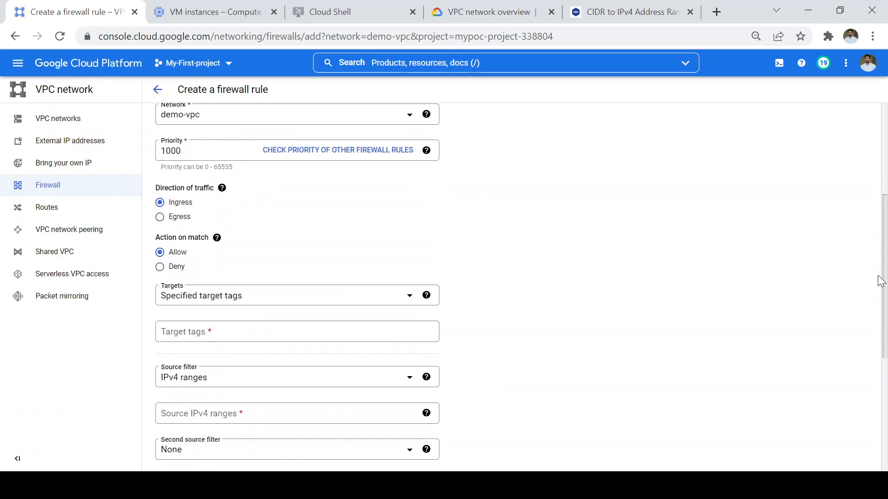
Set the deny-egress rule's traffic direction to Egress, its action to Deny and its targets to all instances in the network.
left_click(160, 218)
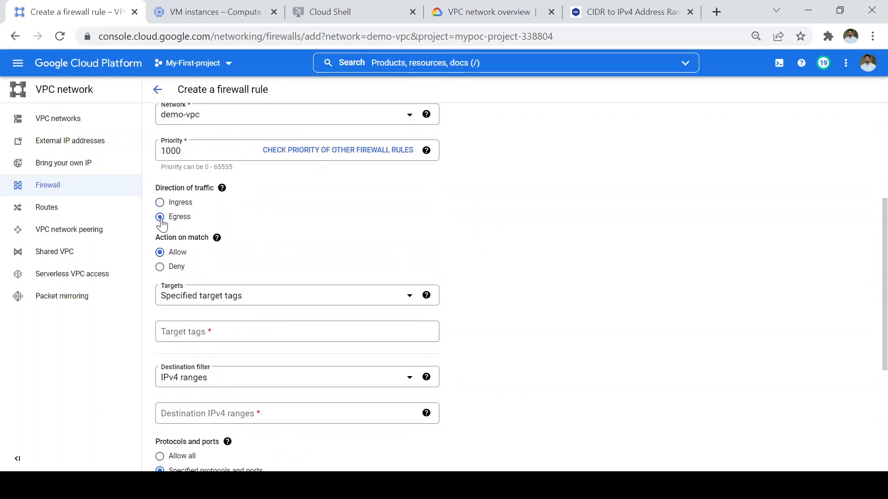
left_click(160, 267)
left_click(250, 303)
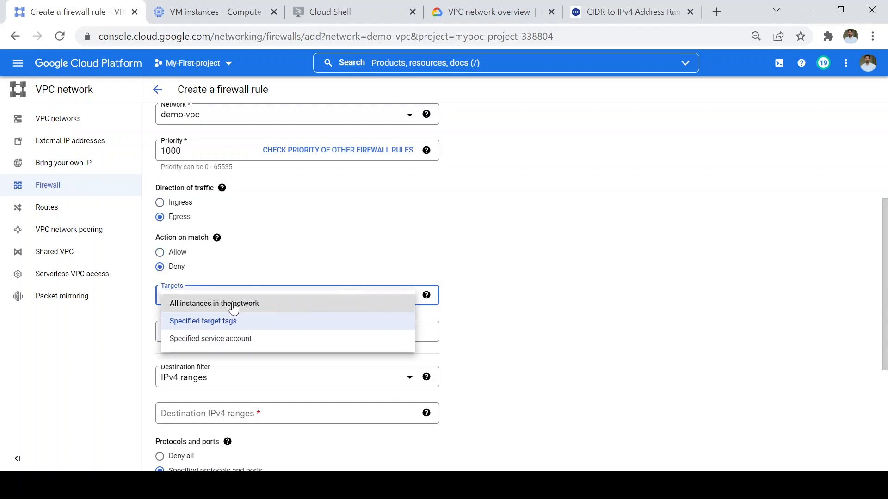
left_click(251, 305)
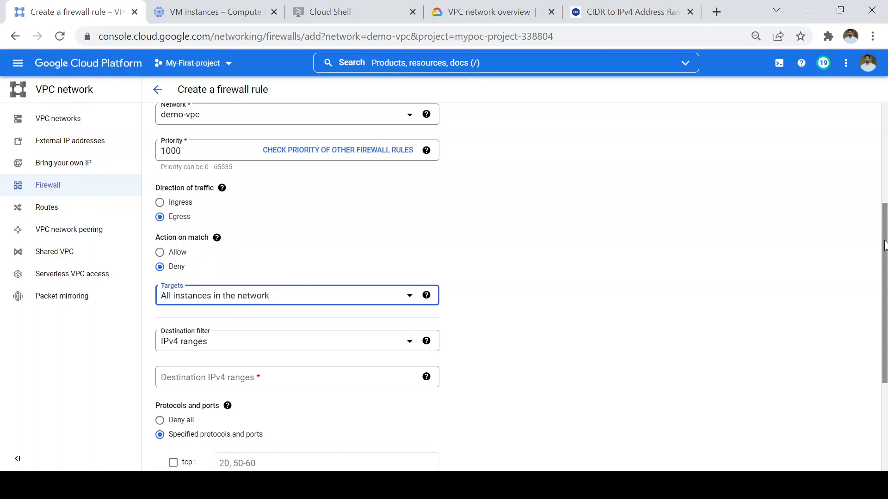
Set the rule's destination IPv4 range to 0.0.0.0/0.
scroll(263, 247, "down", 2)
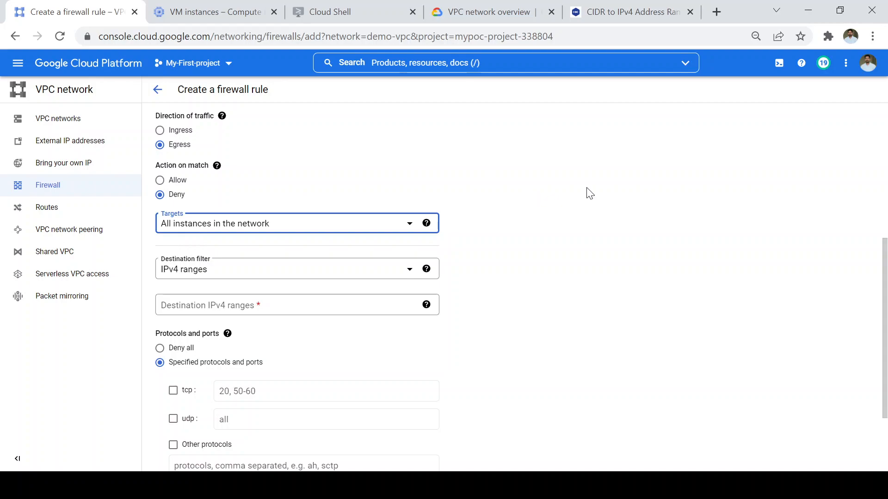
left_click_drag(884, 272, 880, 328)
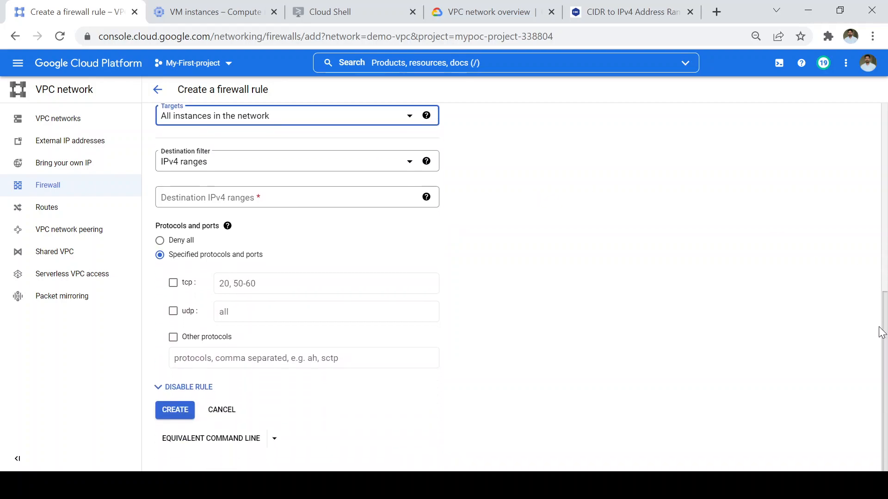
left_click(271, 194)
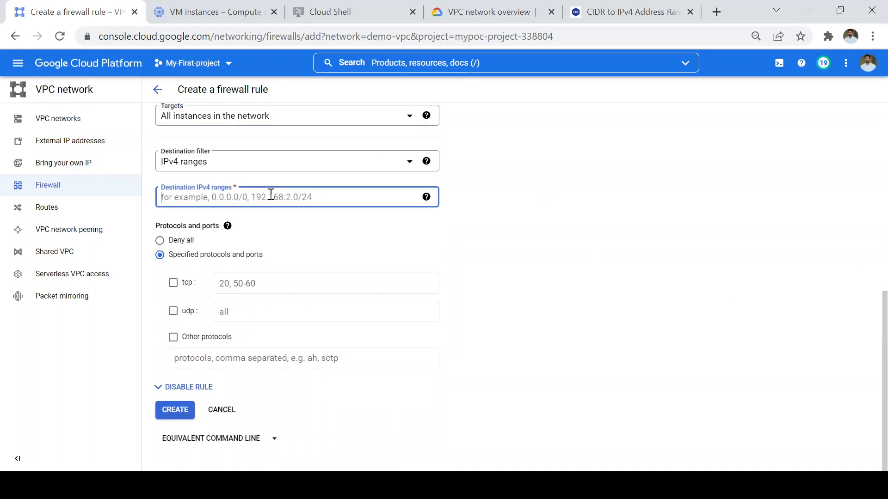
type("0.0.")
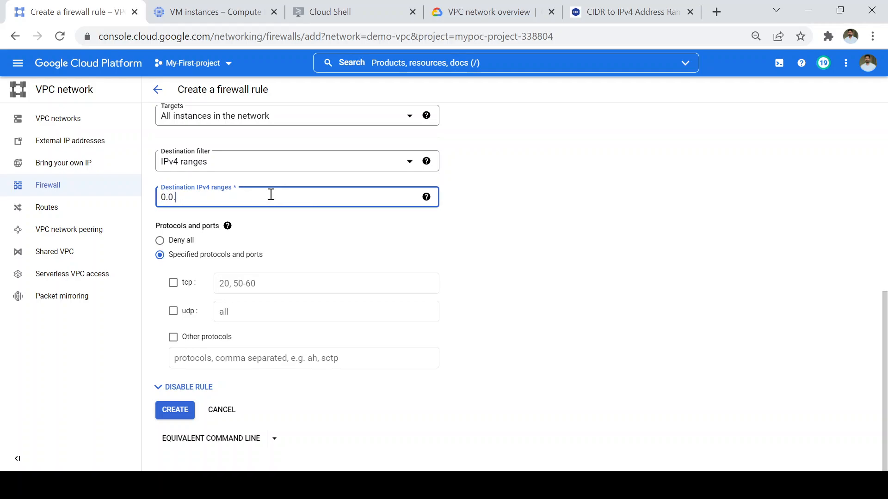
type("0.0/0")
left_click(623, 251)
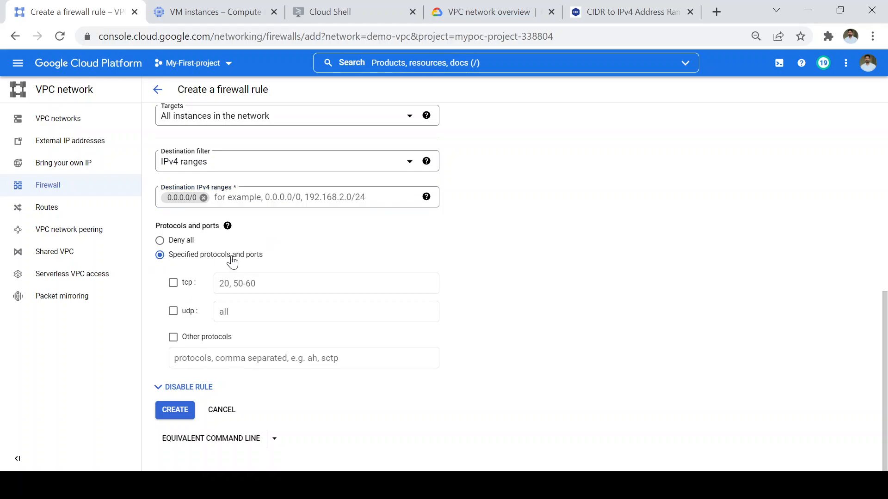
Set the rule to deny all protocols and ports, and create it.
left_click(160, 241)
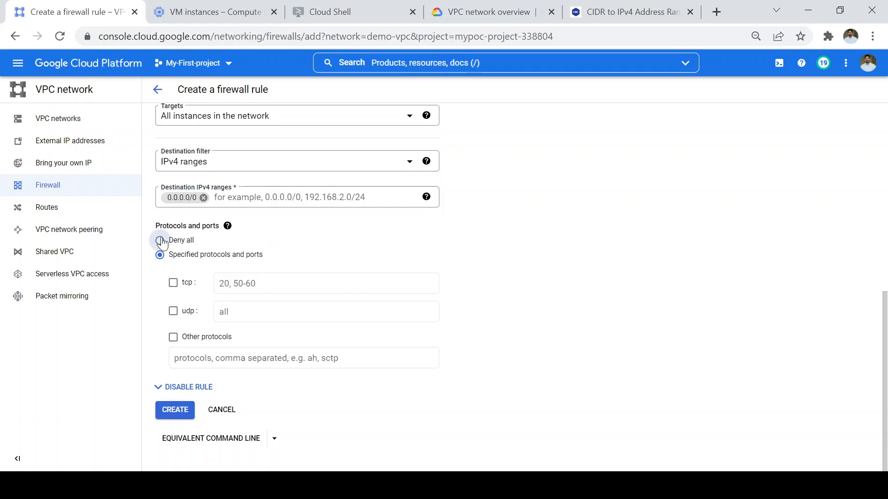
left_click(178, 413)
left_click(178, 412)
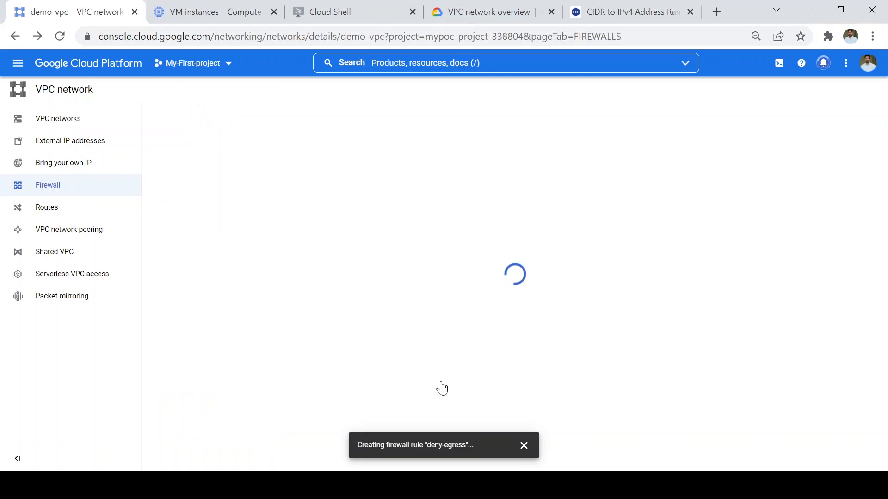
left_click(371, 14)
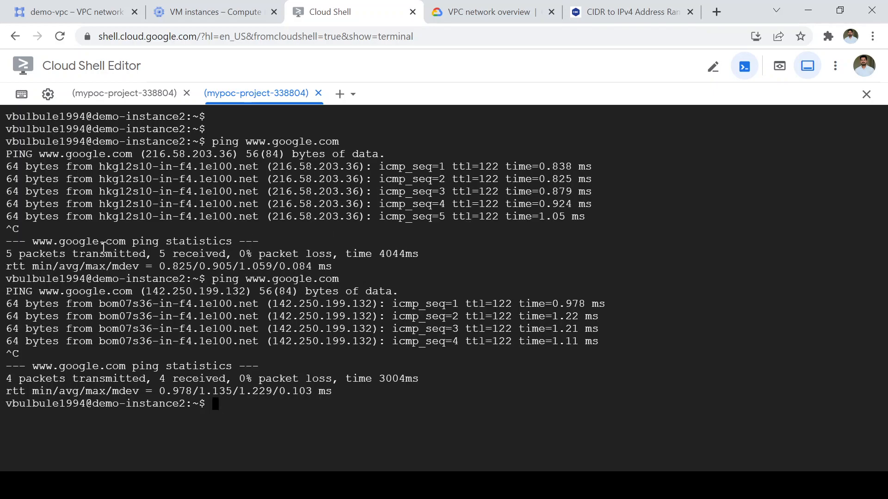
left_click_drag(84, 253, 347, 260)
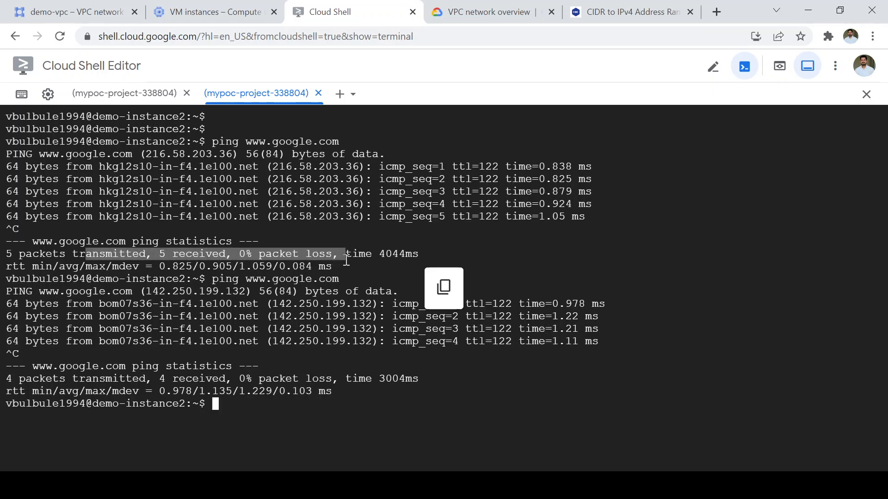
left_click(116, 183)
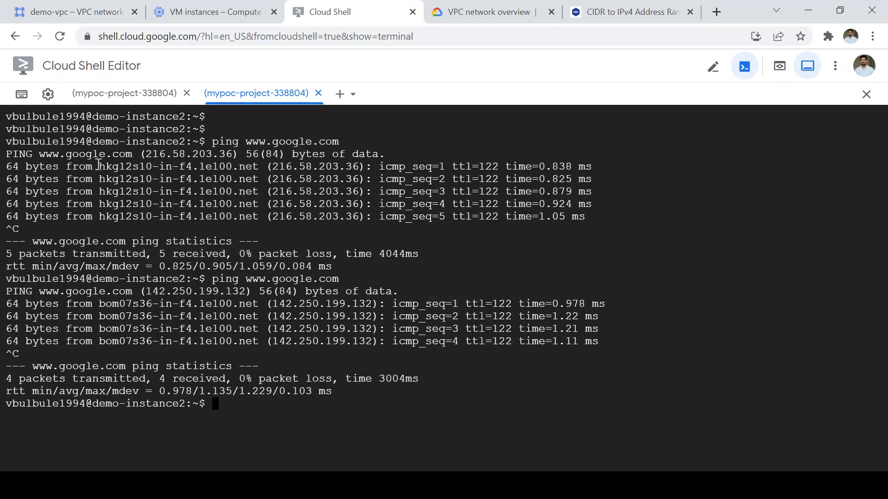
left_click_drag(99, 166, 163, 168)
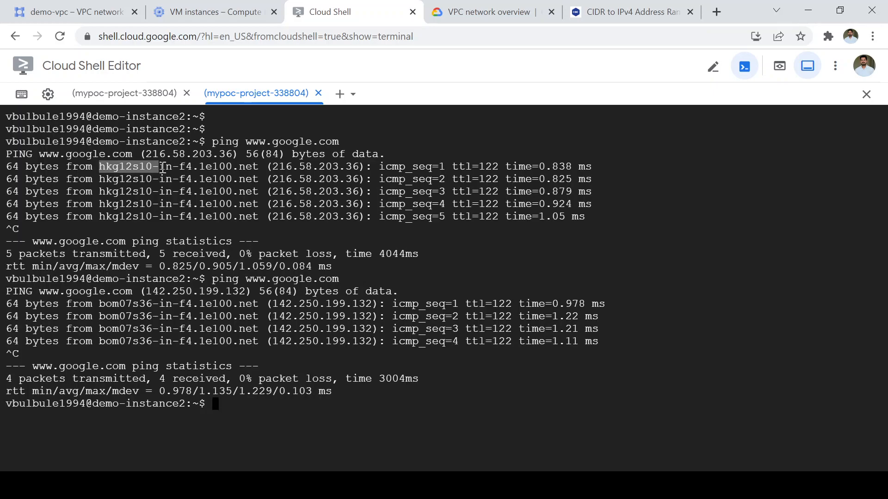
left_click(100, 304)
left_click_drag(99, 303, 152, 306)
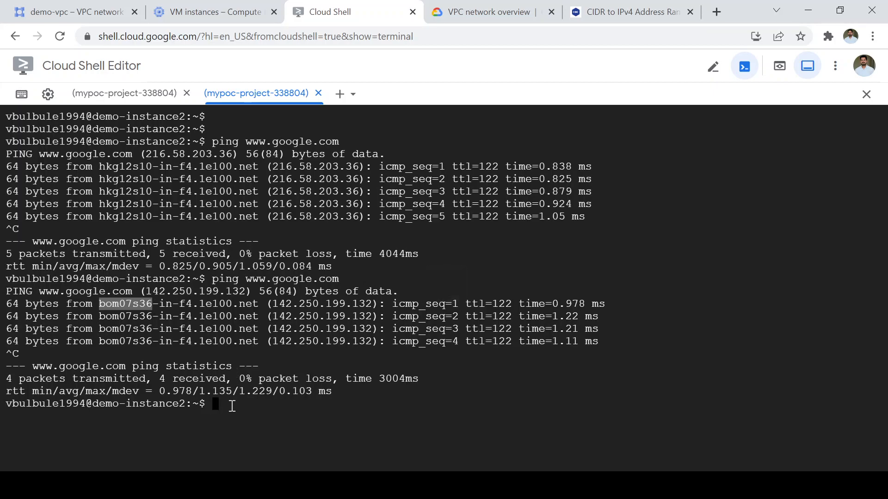
left_click(232, 406)
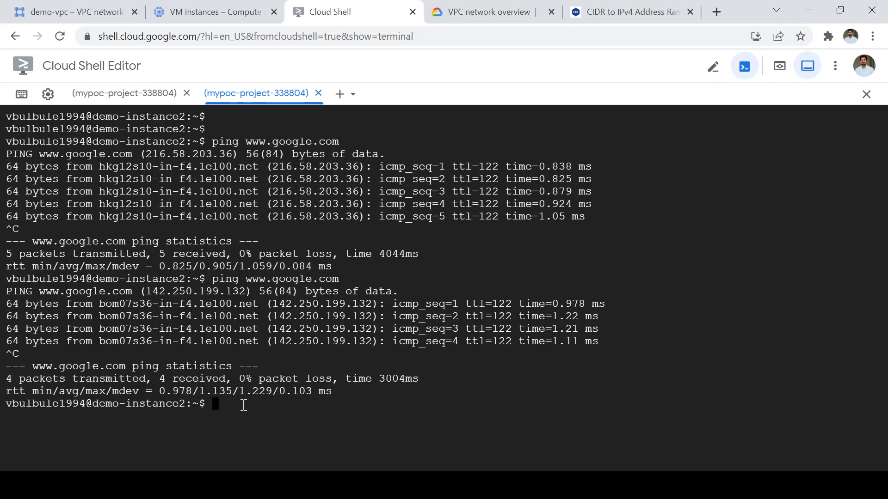
key("Up")
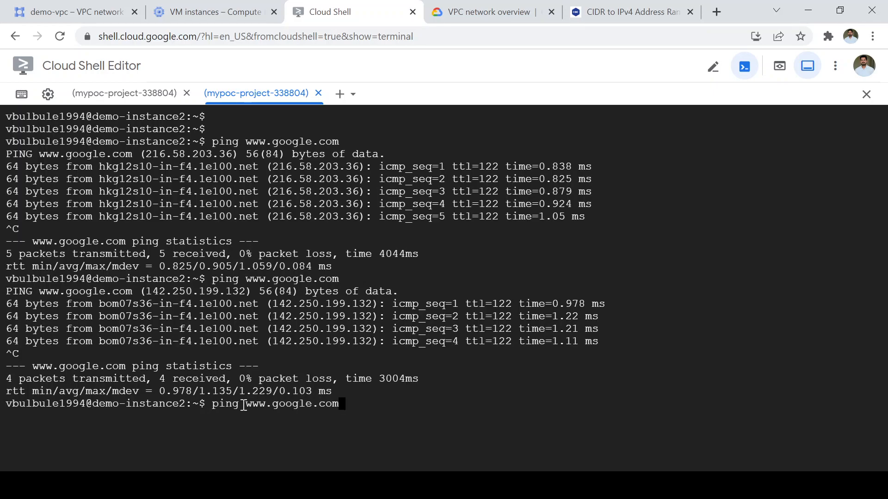
key("Return")
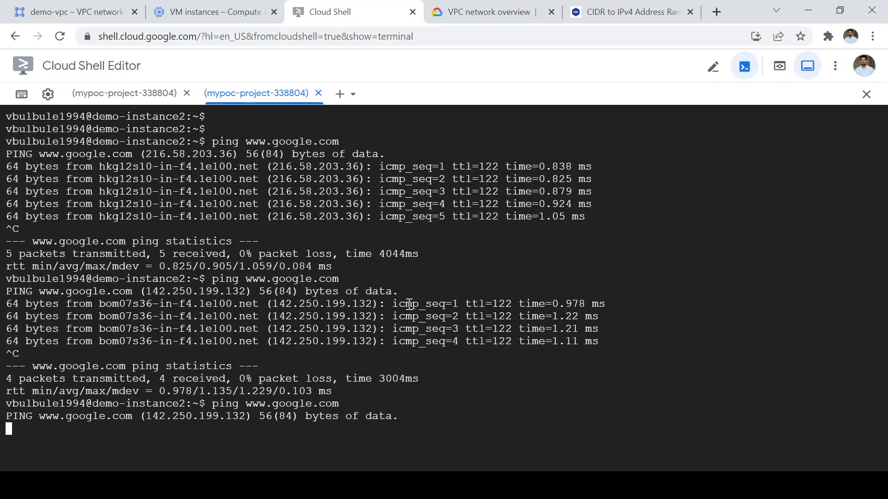
Switch to the VPC network console and delete the deny-egress firewall rule from demo-vpc.
left_click(93, 14)
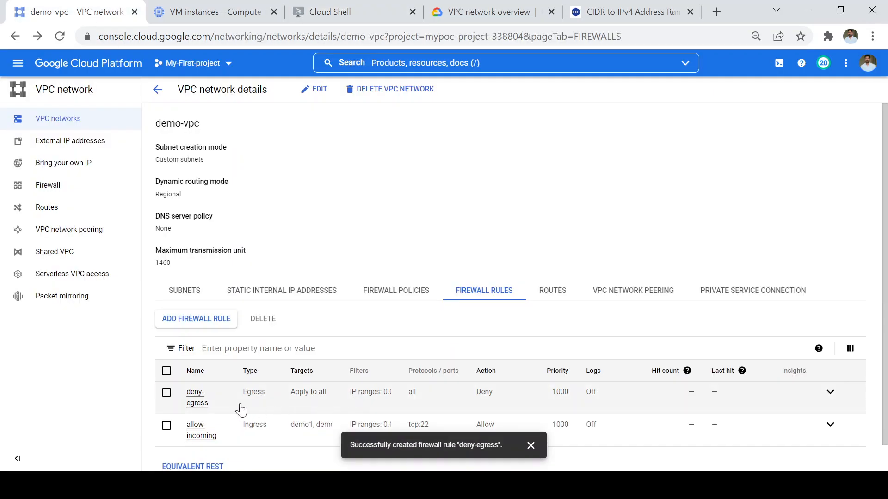
left_click(166, 393)
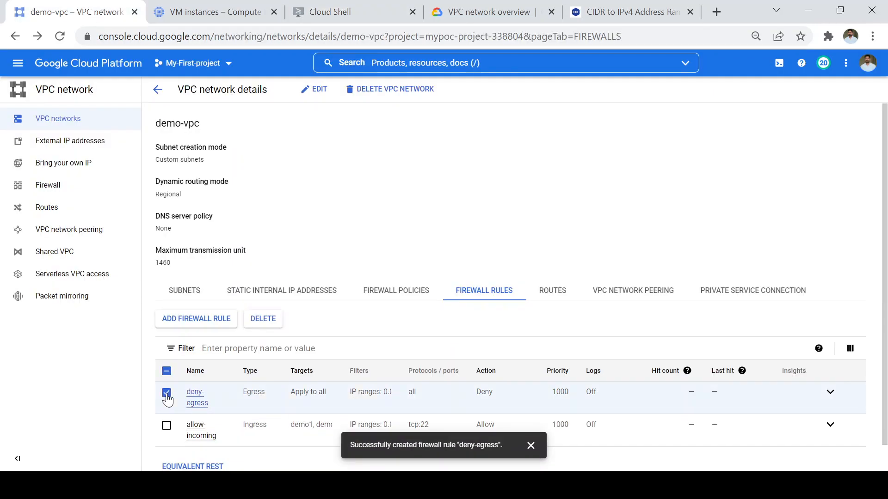
left_click(263, 320)
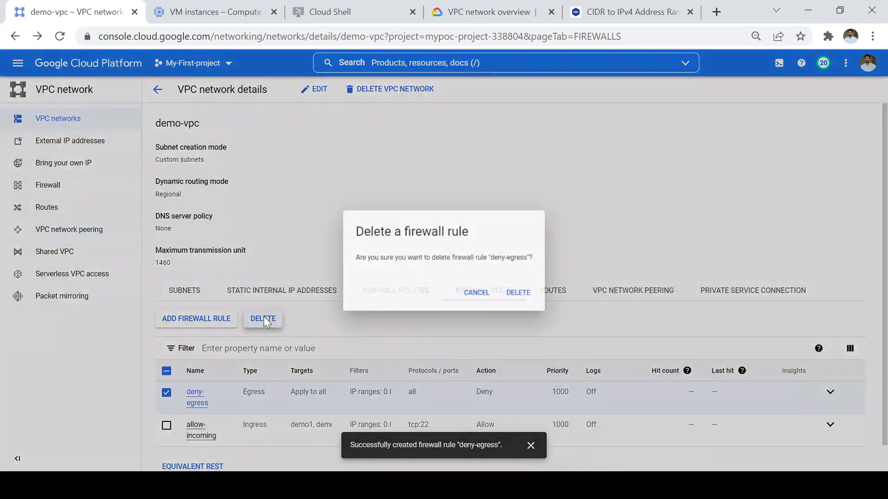
left_click(523, 295)
left_click(357, 12)
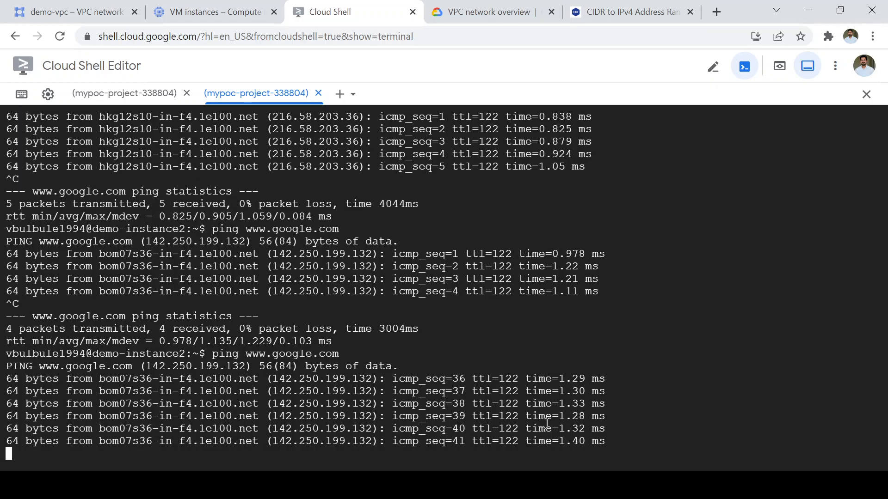
key("ctrl+c")
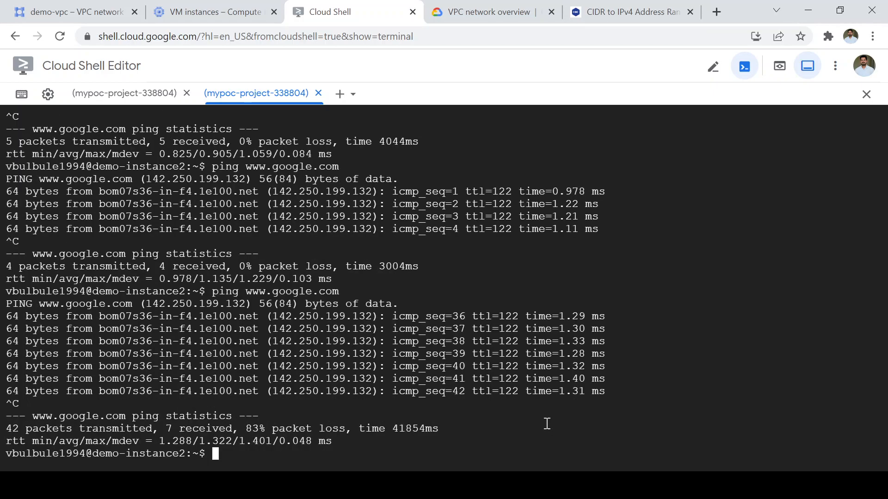